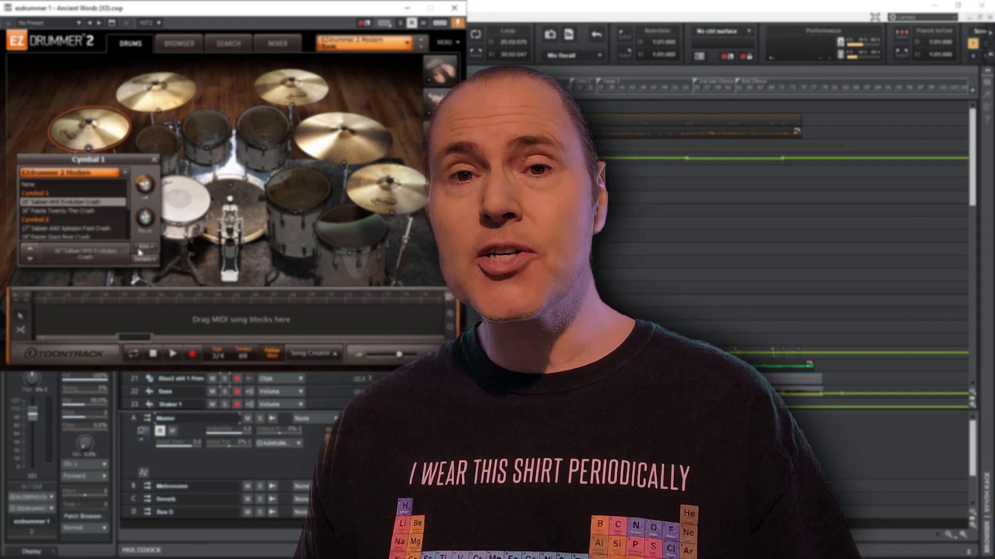
Close the Cymbal 1 settings and the EZdrummer 2 window, and collapse the Drums track folder
mouse_move(147, 190)
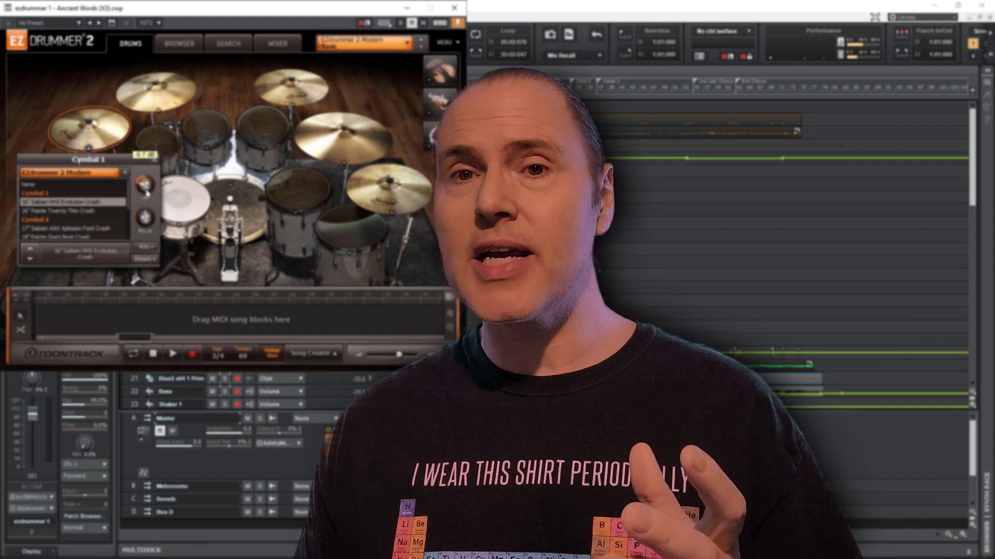
click(154, 161)
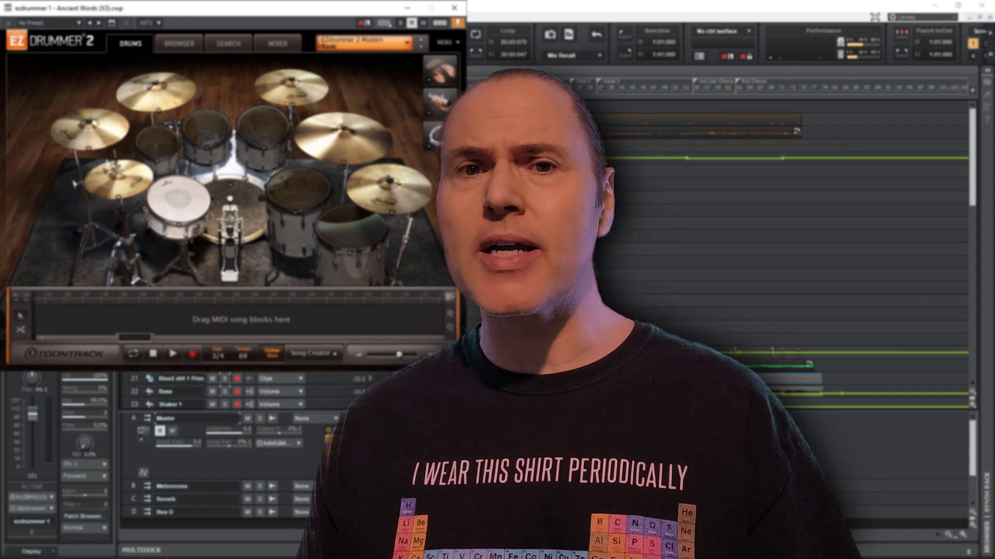
click(454, 9)
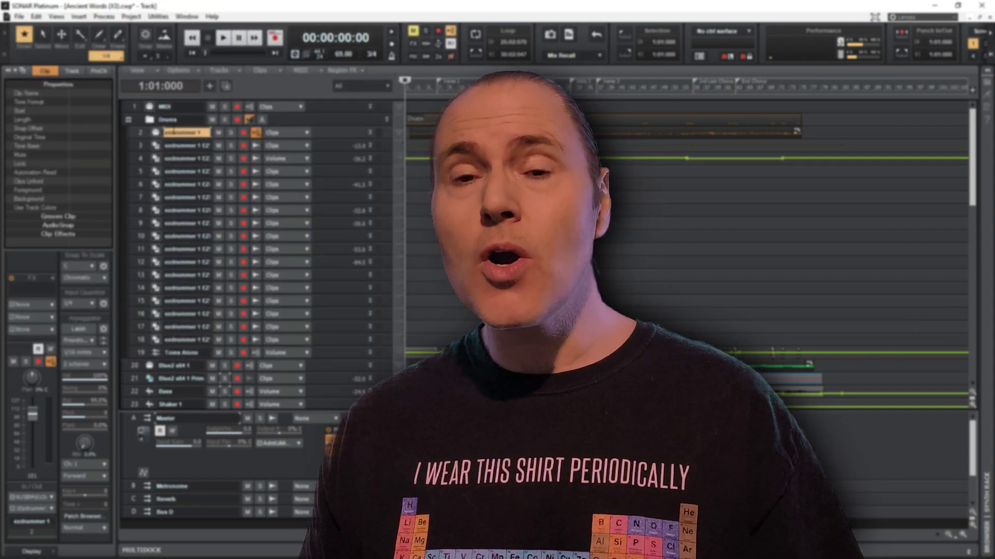
click(129, 120)
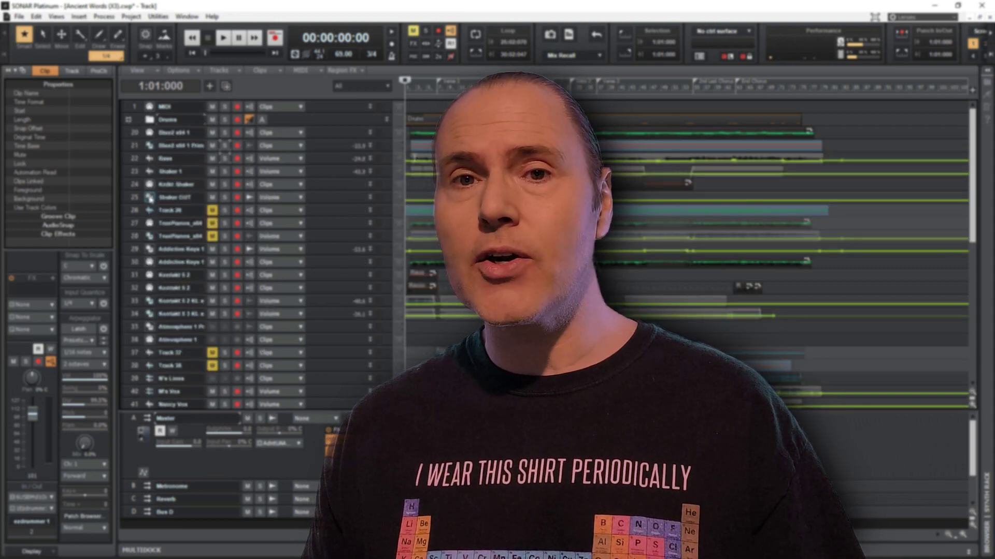
Delete the Shaker OUT track from the project
mouse_move(313, 203)
mouse_down()
mouse_move(313, 228)
mouse_move(312, 216)
mouse_up()
click(134, 198)
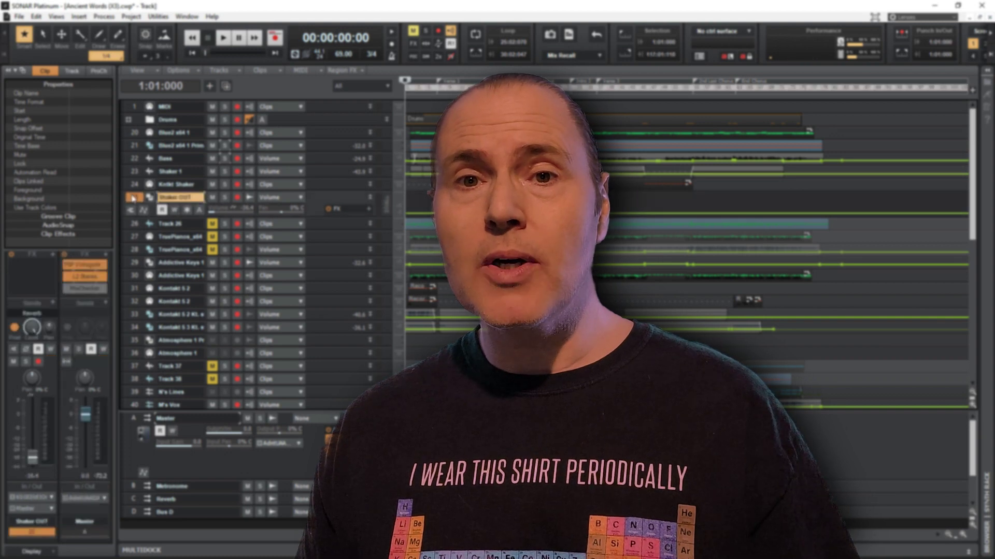
right_click(133, 196)
click(166, 315)
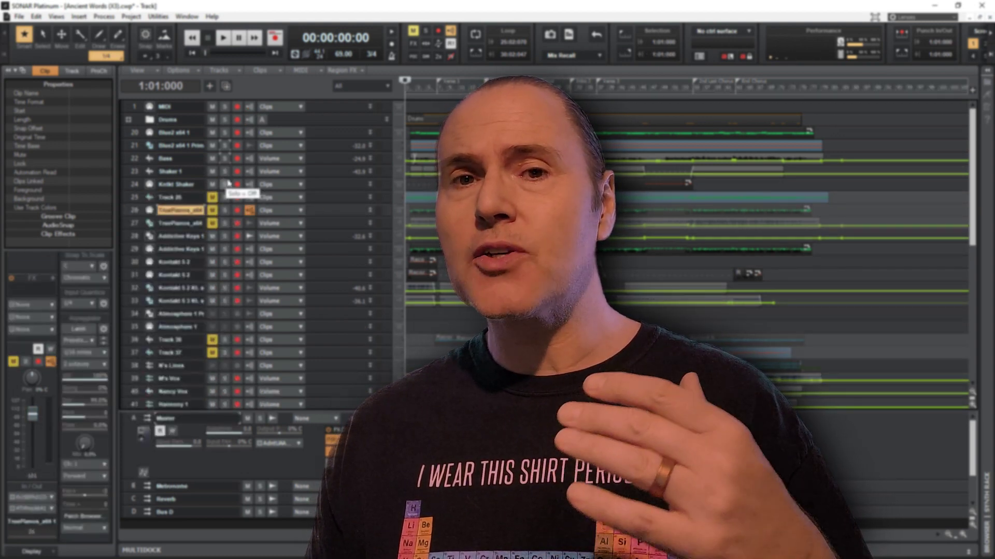
mouse_move(224, 178)
mouse_down()
mouse_move(229, 254)
mouse_move(243, 177)
mouse_up()
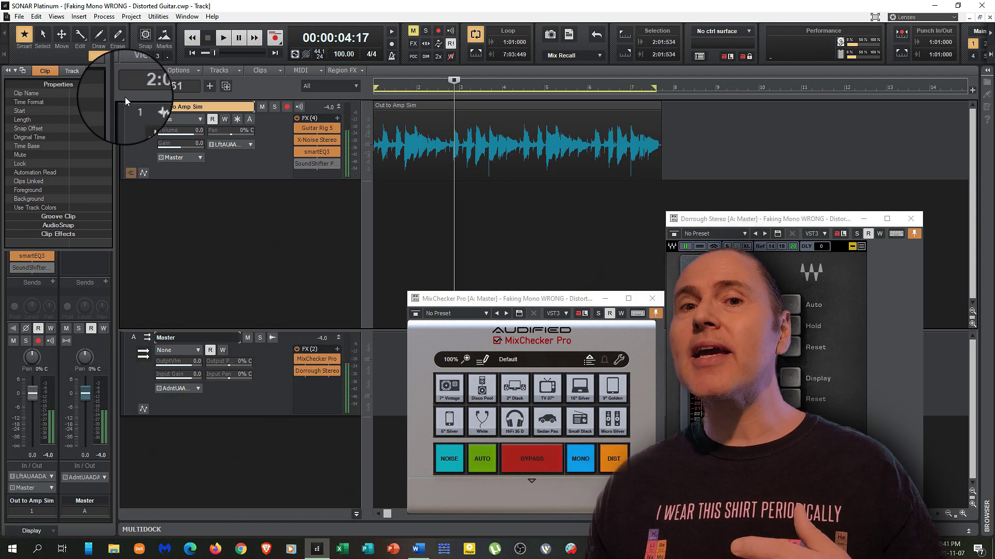
Duplicate the Out to Amp Sim track once, including its events and properties
click(135, 107)
right_click(136, 106)
click(244, 200)
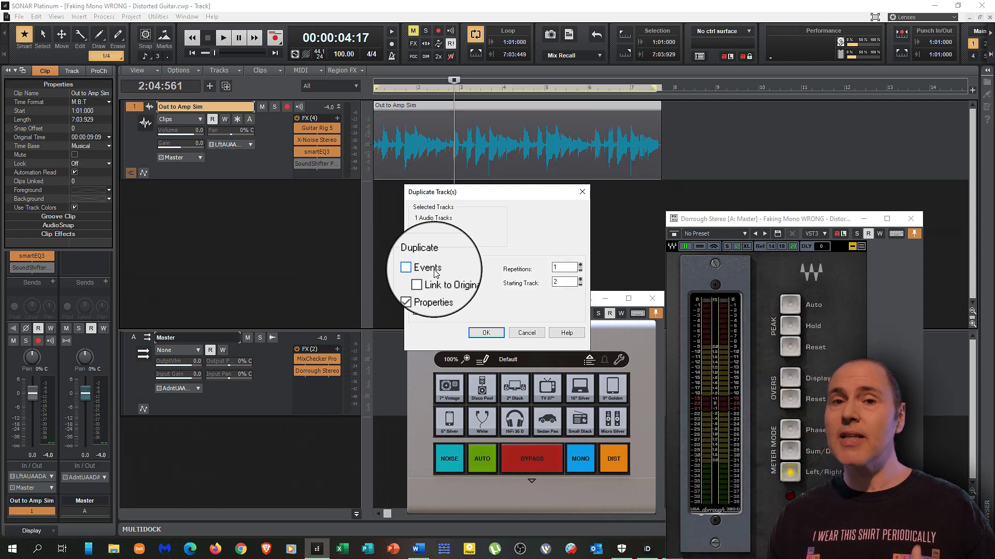
click(485, 335)
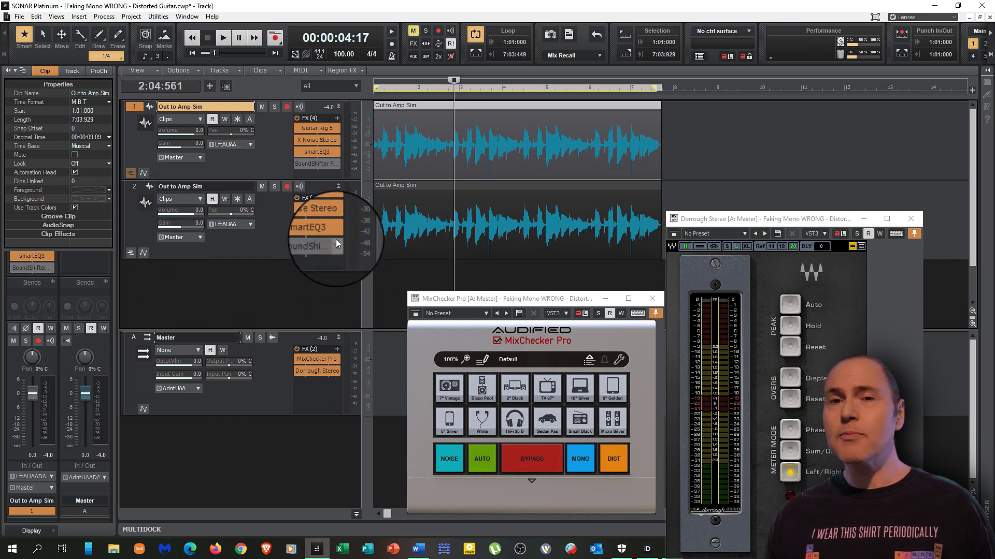
Set the smartEQ3 strength on the duplicated guitar track to -60 and close the plug-in window
double_click(321, 233)
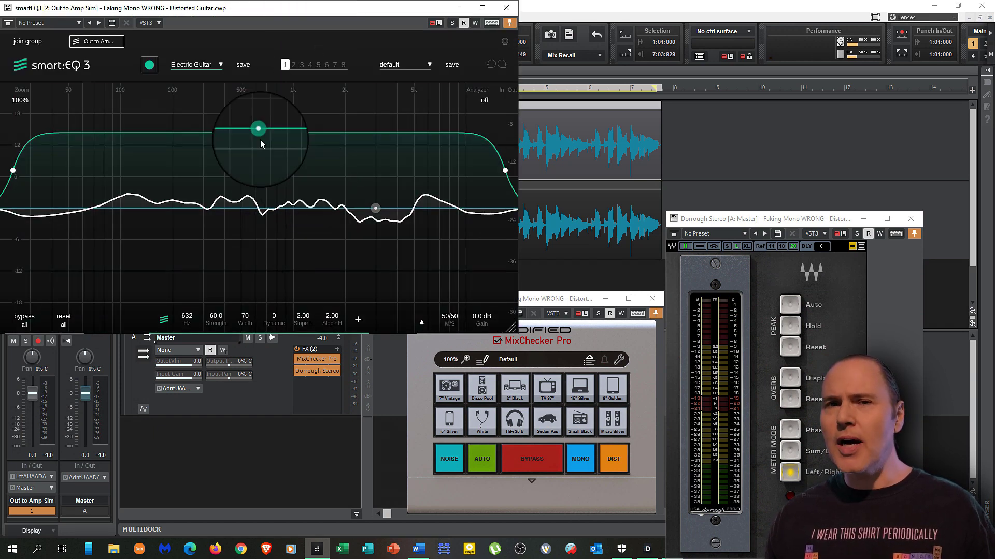
drag(219, 315, 231, 393)
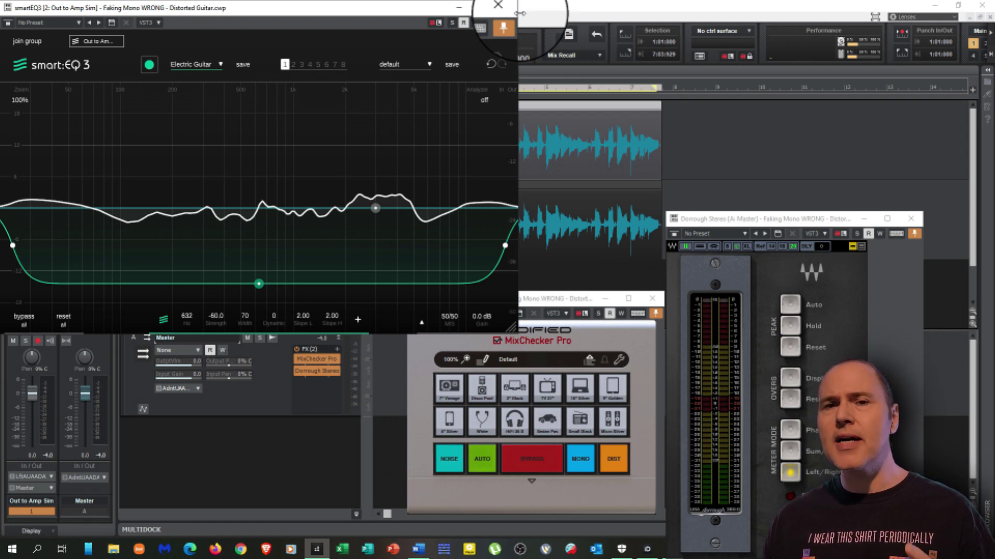
click(509, 7)
Slide the duplicate's clip forward by 3 ticks, and slide the original track's clip to start at 1:01:002
double_click(479, 263)
key(Return)
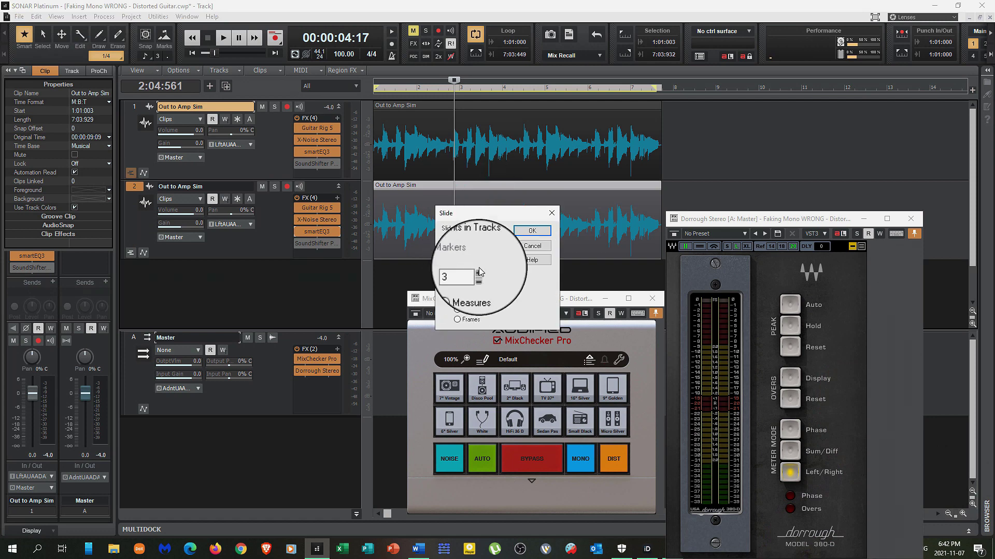
click(529, 235)
double_click(477, 270)
text(-3)
click(529, 232)
Enable SoundShifter Pitch on both guitar tracks, with the original track transposed by 1 cent
double_click(298, 244)
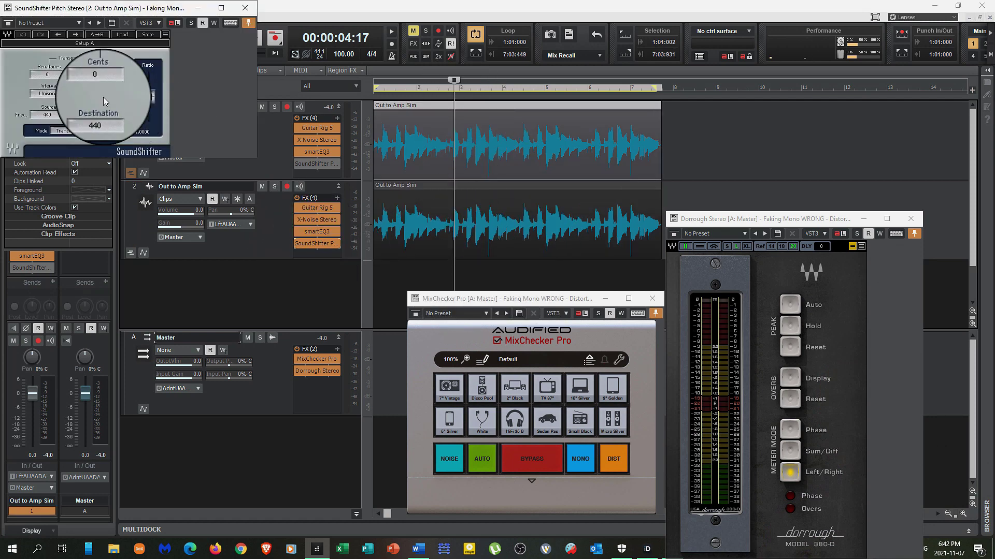
double_click(304, 164)
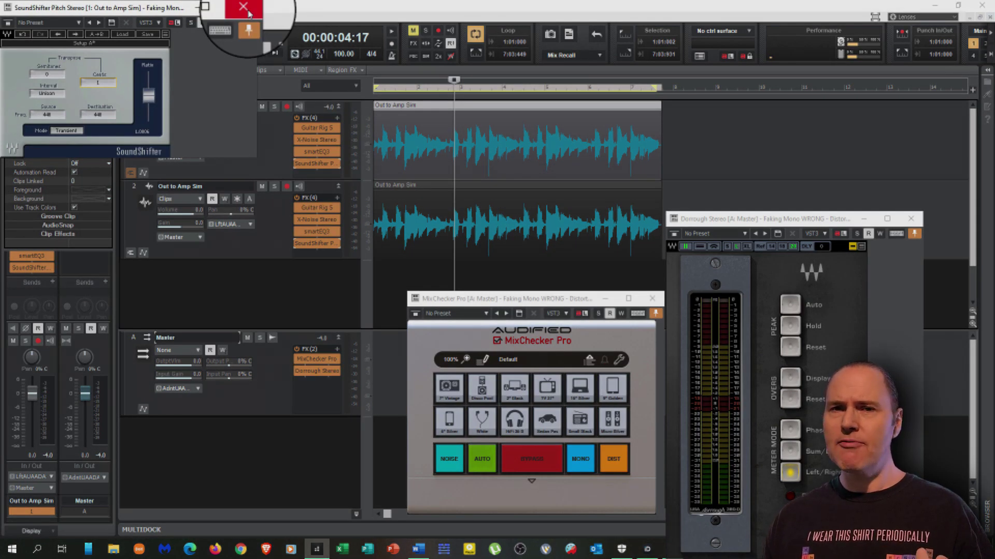
click(248, 11)
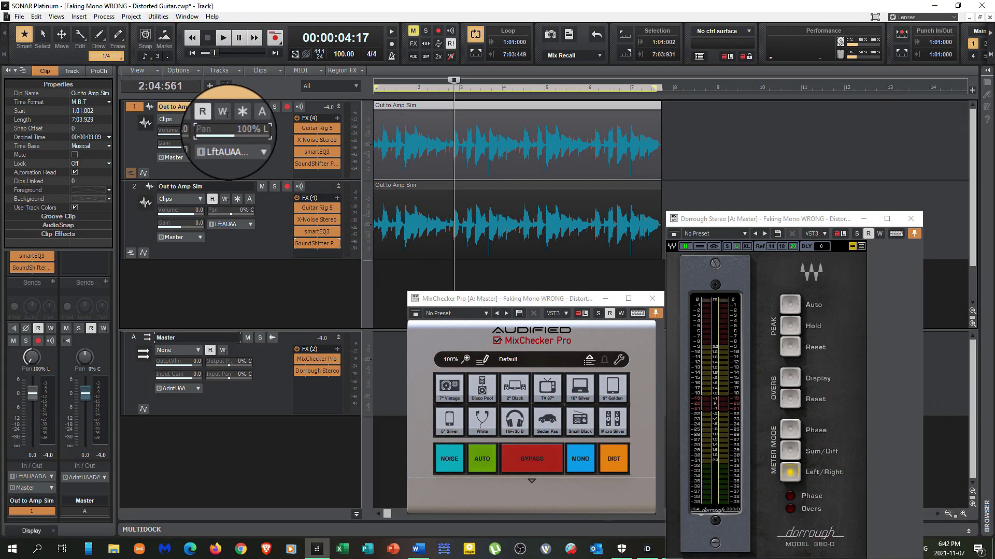
Pan the original guitar track 100% left and the duplicate 100% right
mouse_move(246, 213)
drag(245, 212, 275, 214)
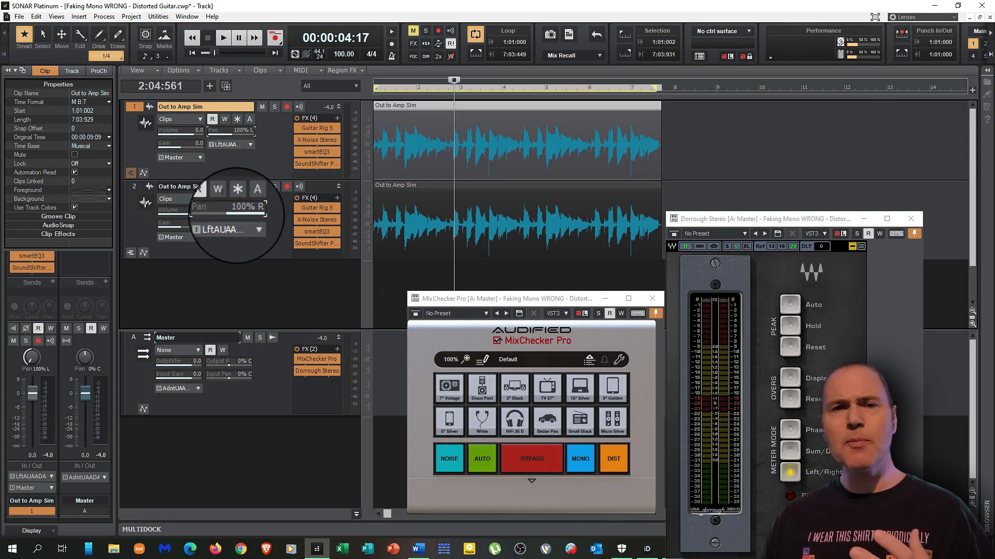
Play the panned guitar tracks from the start, in stereo and in MixChecker Pro's mono mode
key(w)
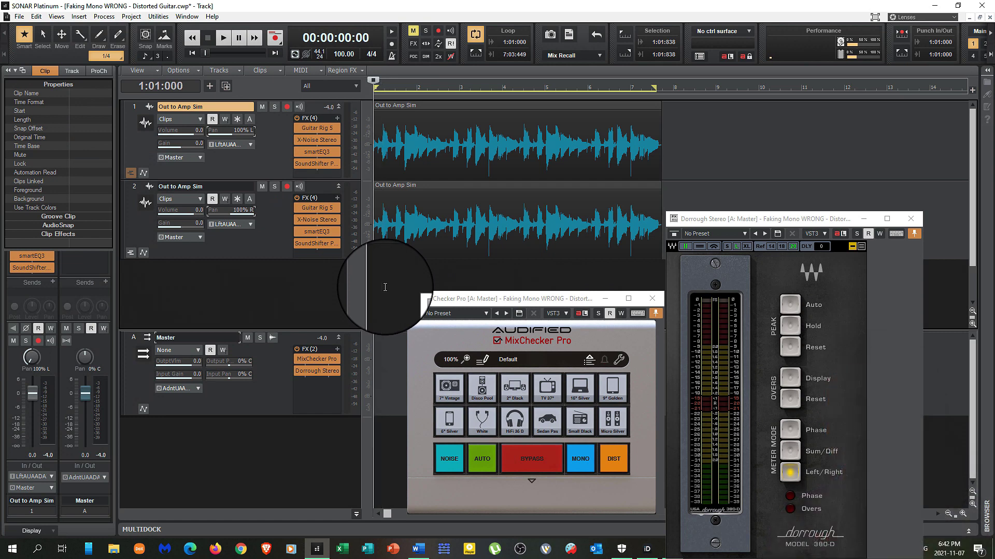
key(space)
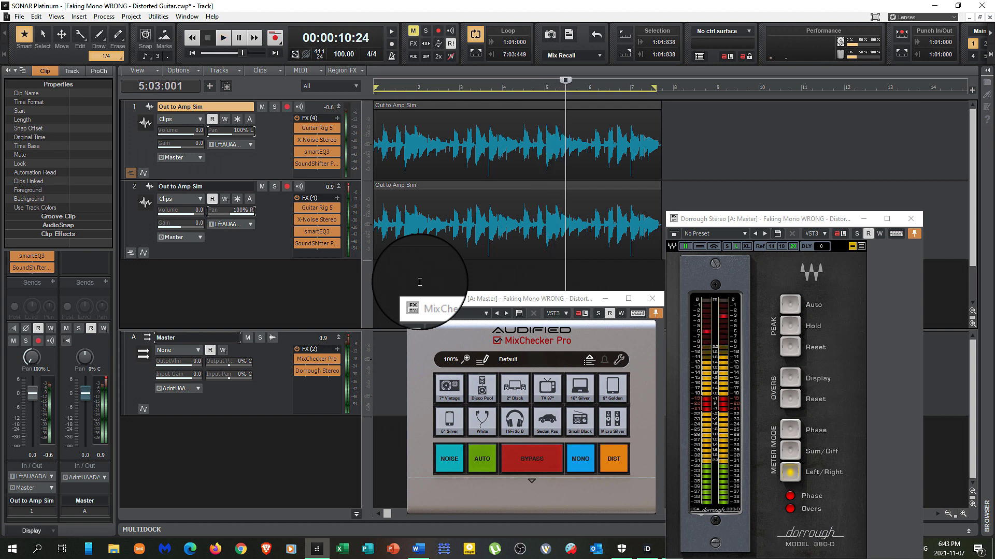
click(581, 459)
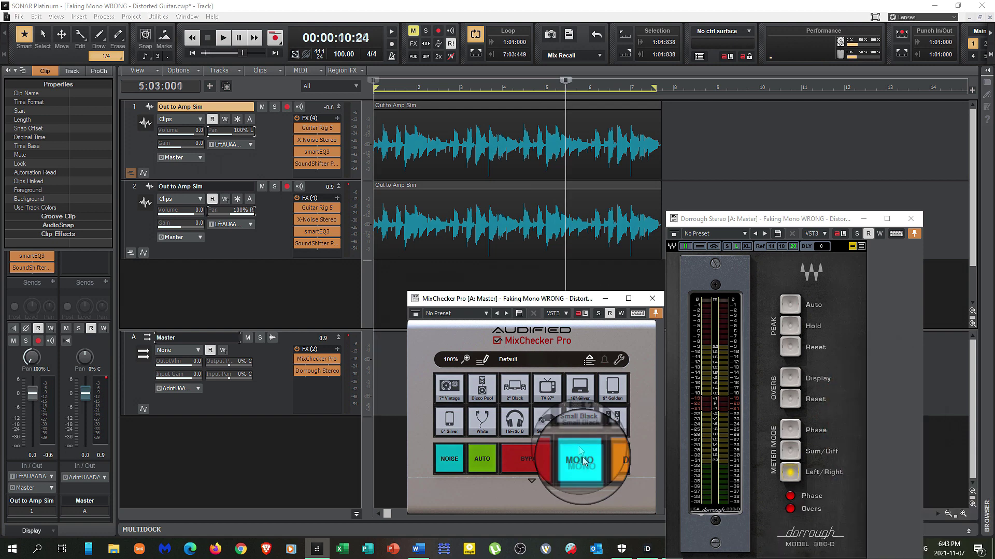
key(ctrl+Home)
key(space)
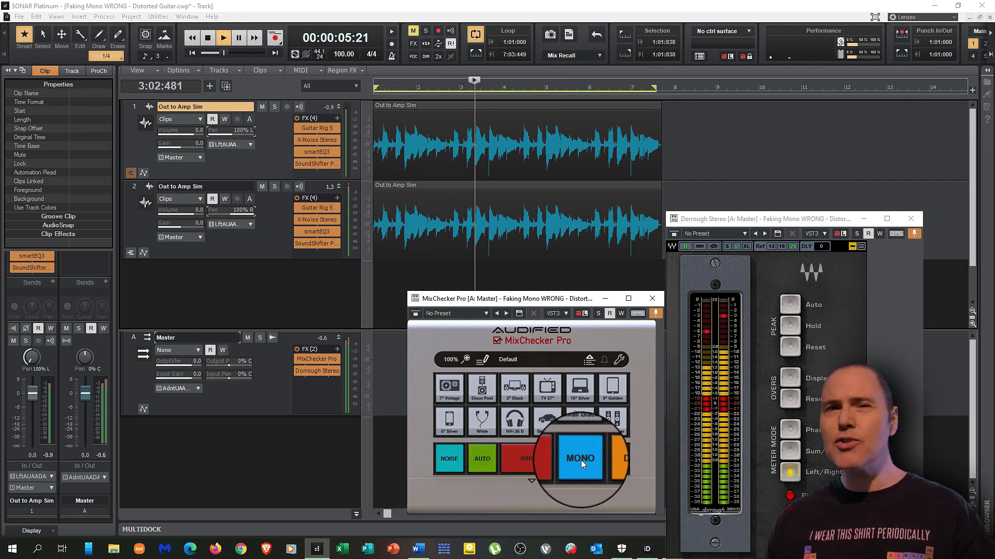
click(580, 460)
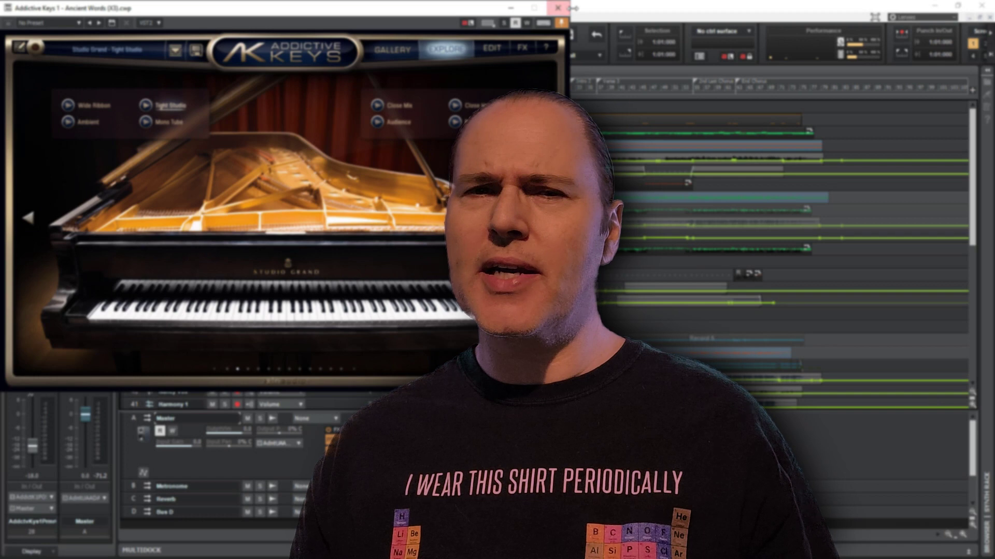
Close the Addictive Keys window and delete the muted Track 25 together with the two muted TruePianos tracks
click(557, 8)
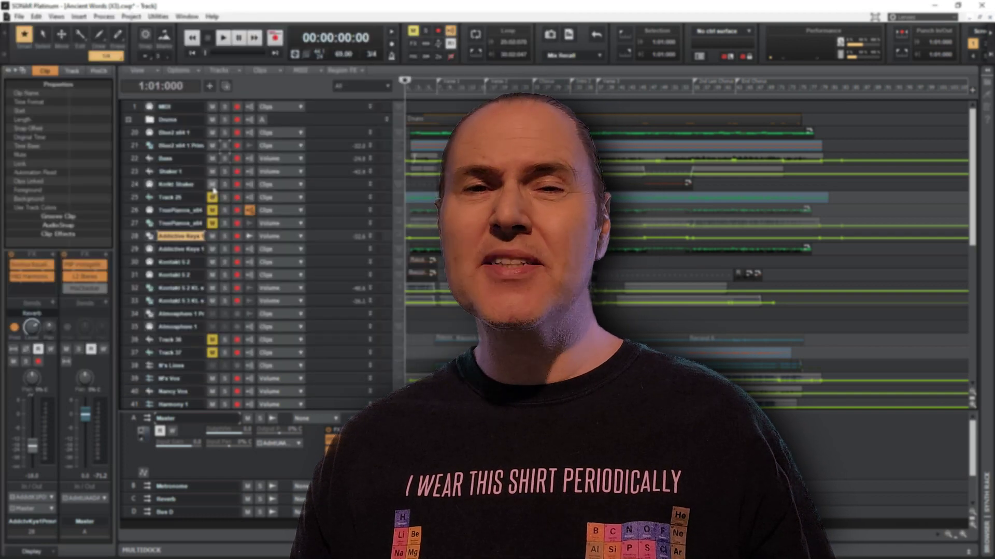
drag(134, 197, 136, 224)
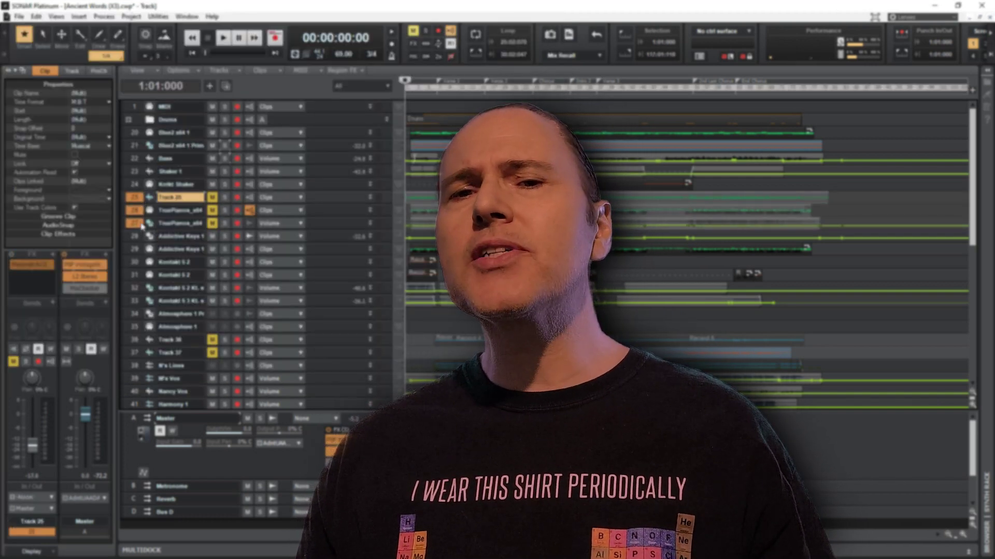
right_click(140, 224)
click(174, 342)
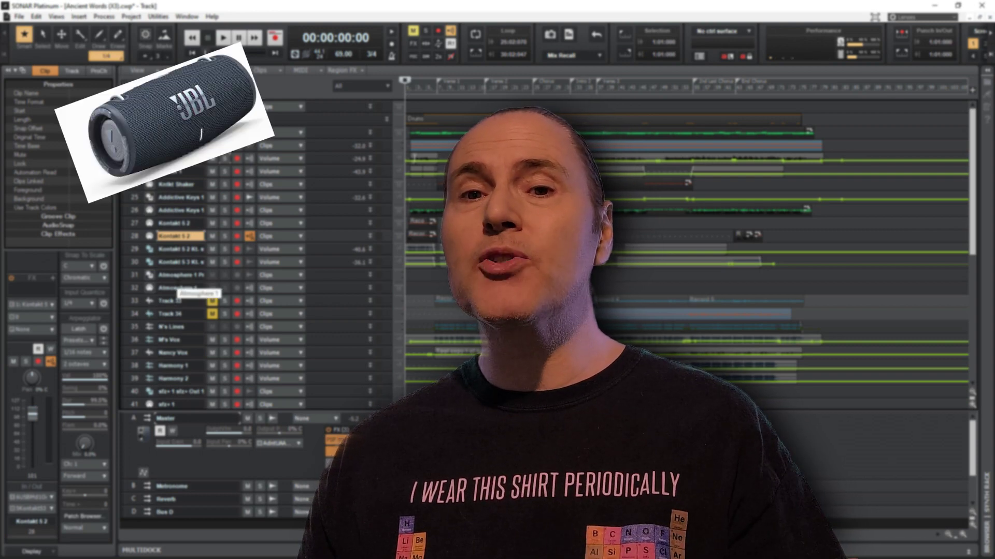
Delete the muted audio tracks 33 and 34 above the vocal tracks
drag(175, 282, 201, 283)
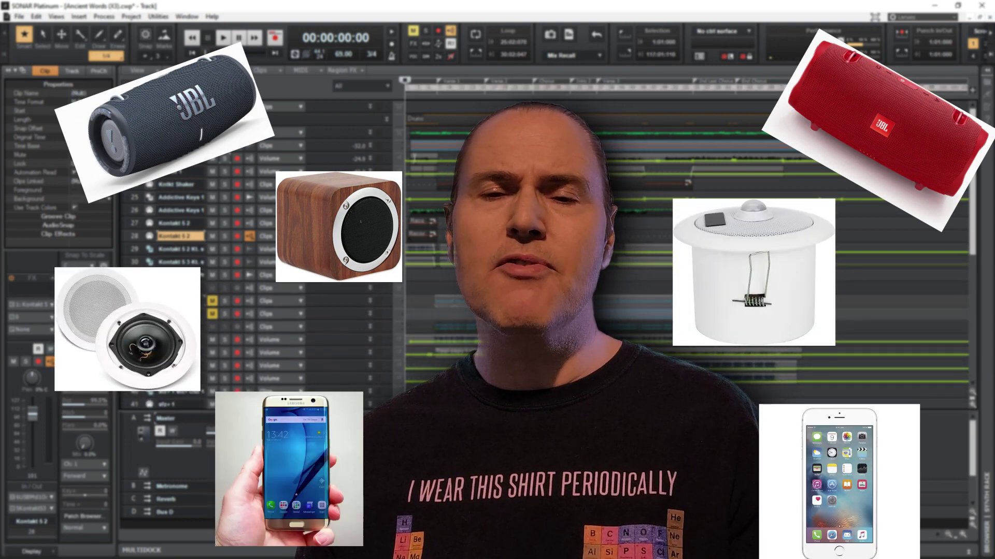
click(212, 314)
right_click(136, 317)
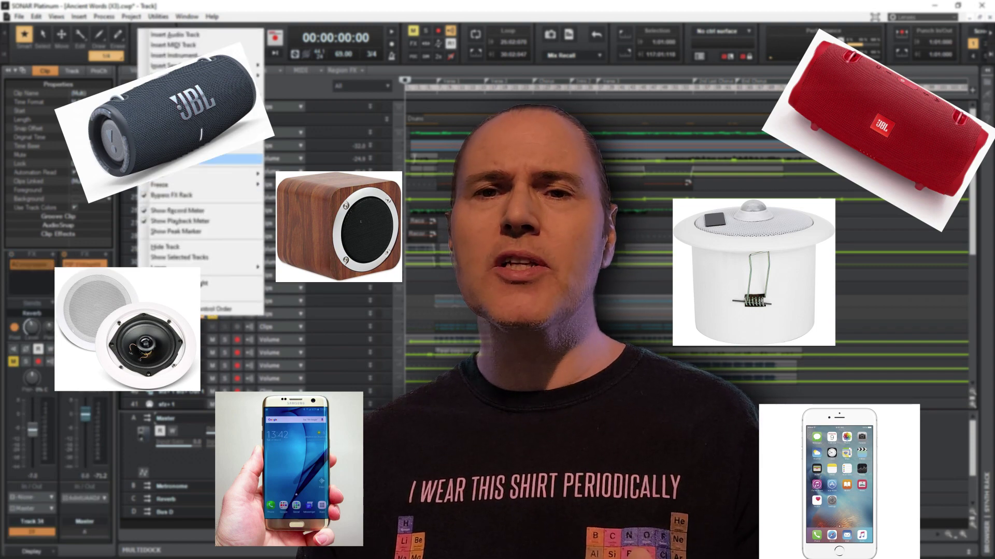
click(218, 159)
Enlarge vocal track 34 while playing the song, and shrink it back to a single row
scroll(171, 202, down, 3)
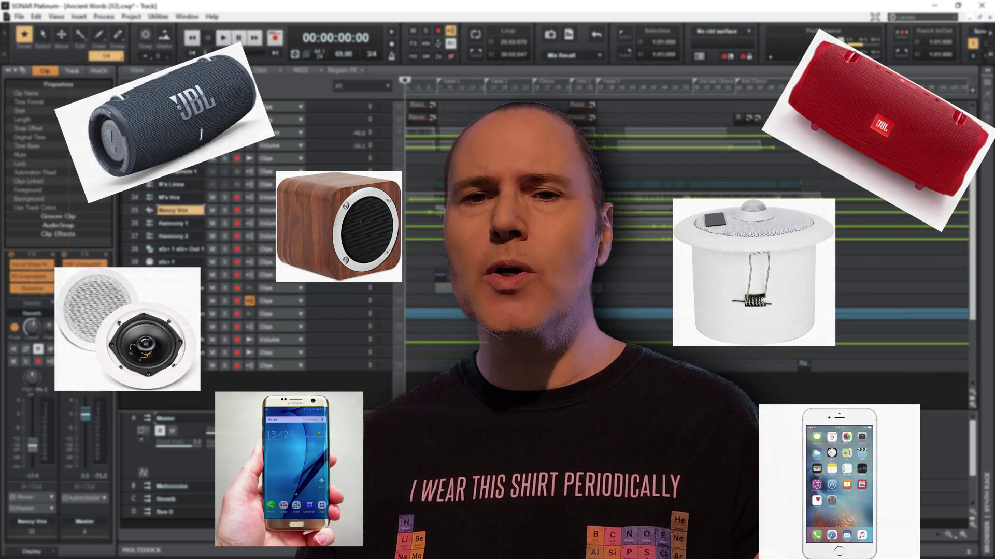
drag(172, 204, 163, 261)
click(186, 210)
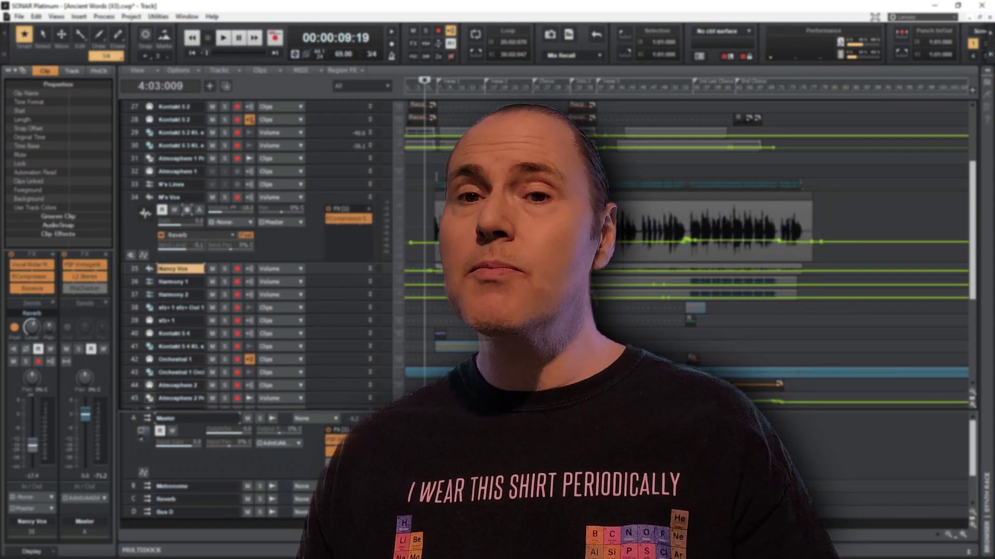
key(space)
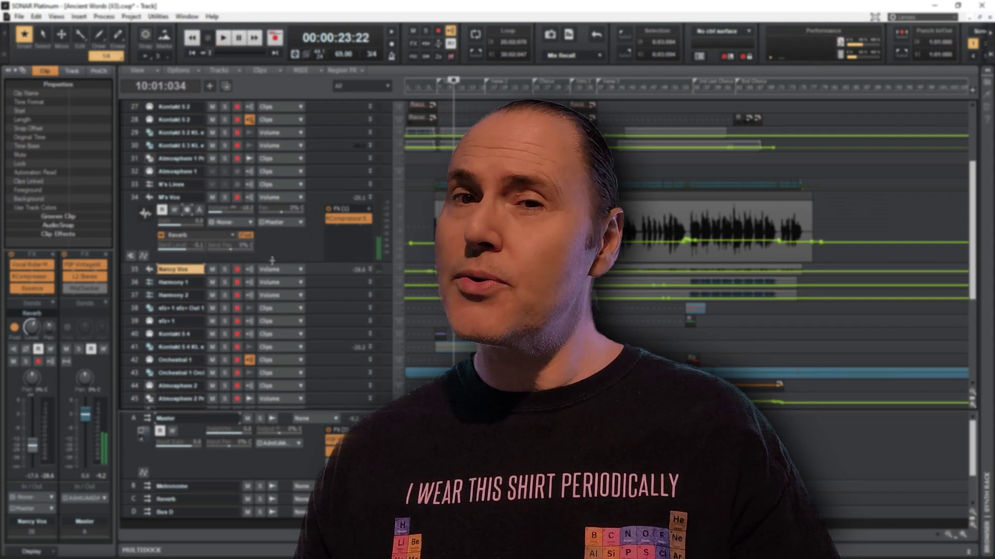
drag(272, 260, 284, 194)
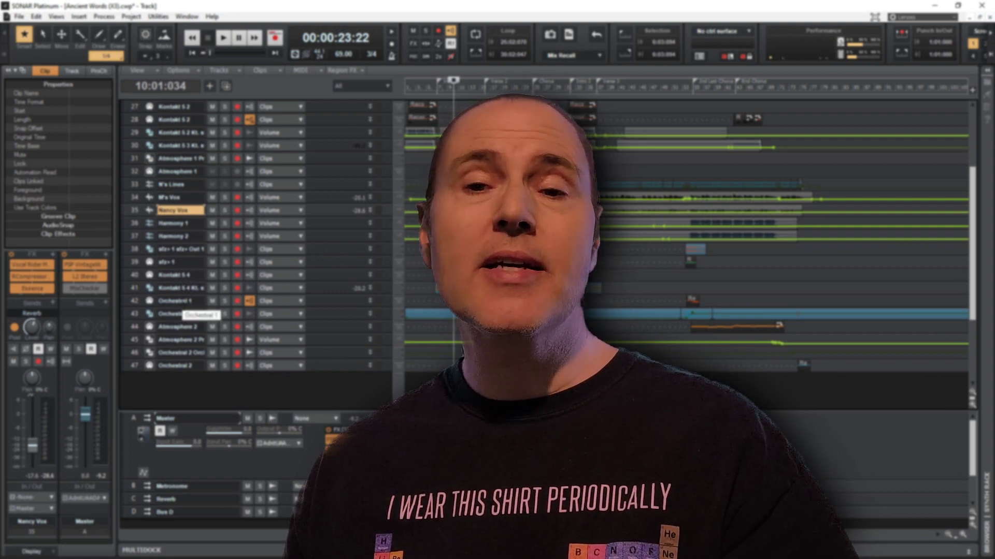
Solo the Atmosphere 2 tracks 44 and 45, play them, and inspect track 45's volume automation at a larger track height
click(224, 340)
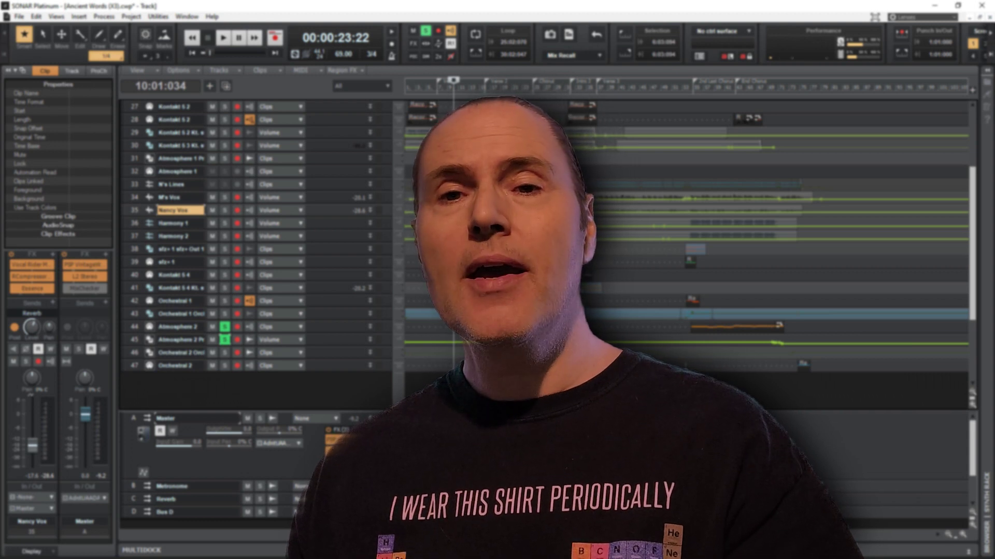
key(space)
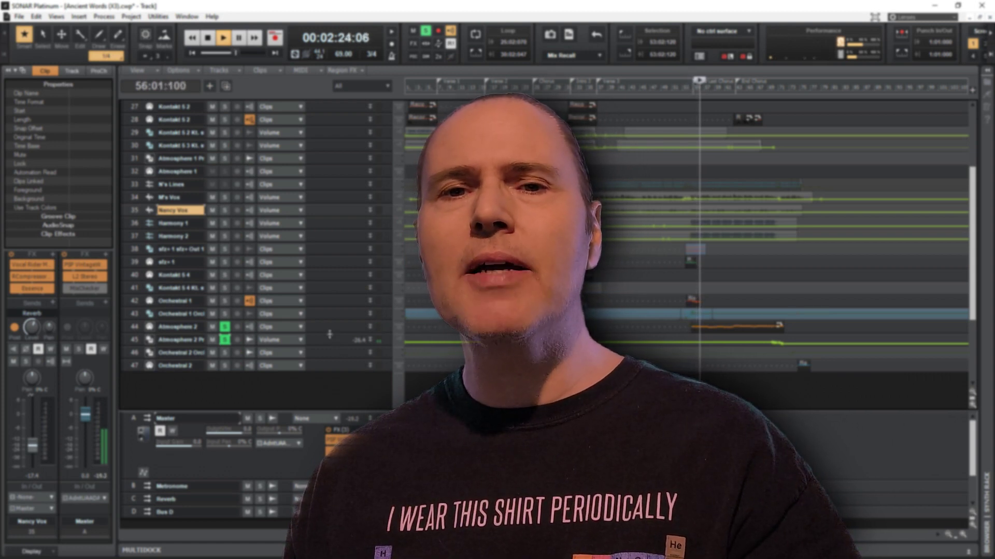
drag(324, 346, 320, 399)
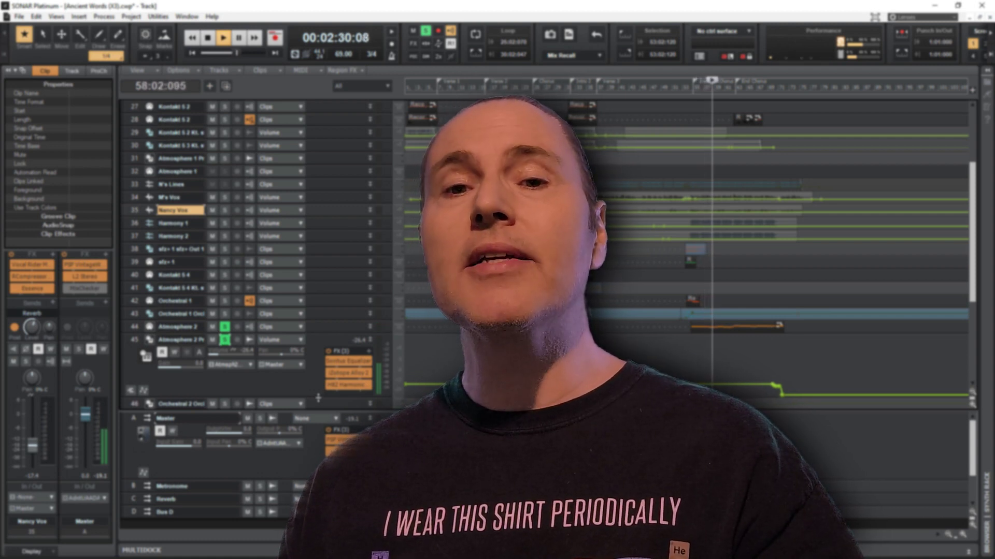
drag(318, 398, 319, 325)
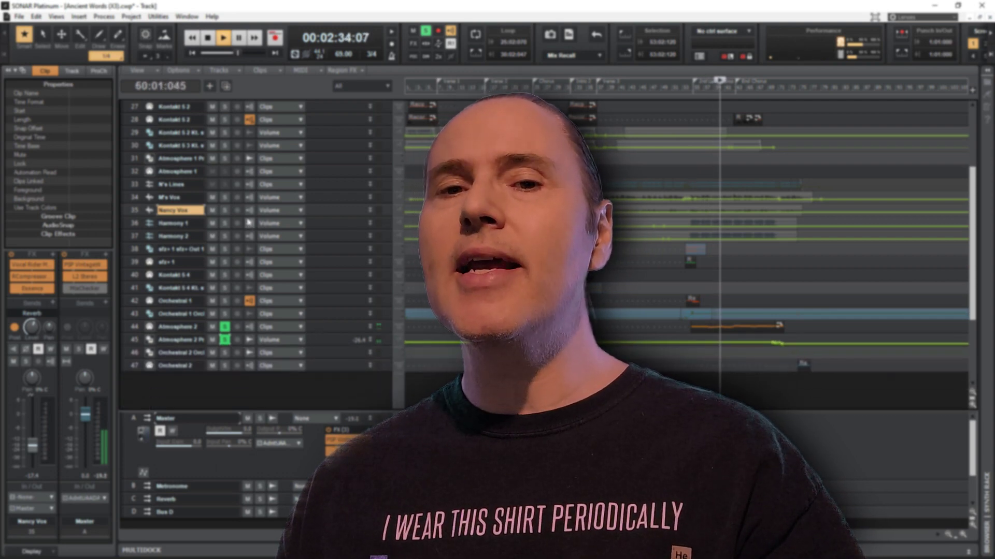
drag(318, 346, 318, 396)
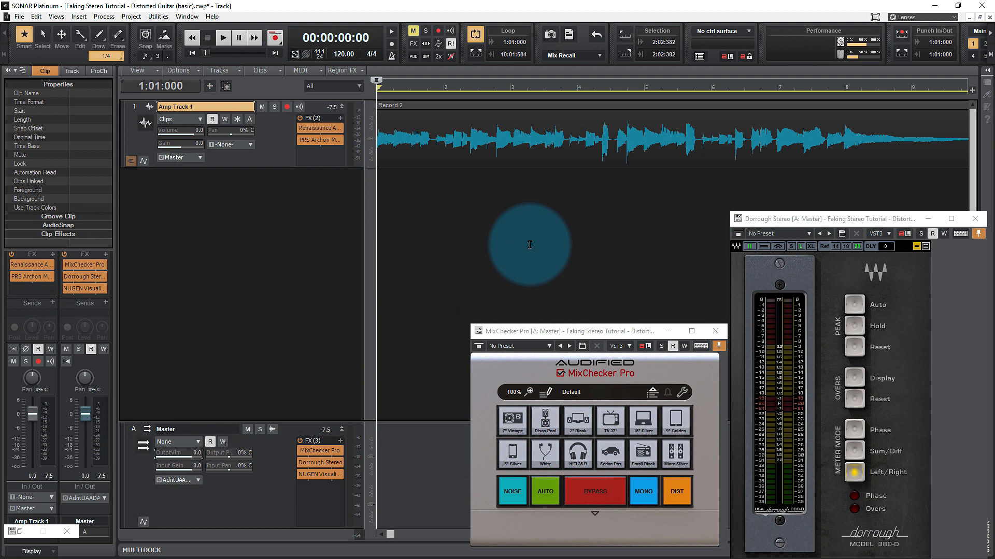
Play Amp Track 1, and duplicate it once to track 2 with its events, properties, effects and sends
key(space)
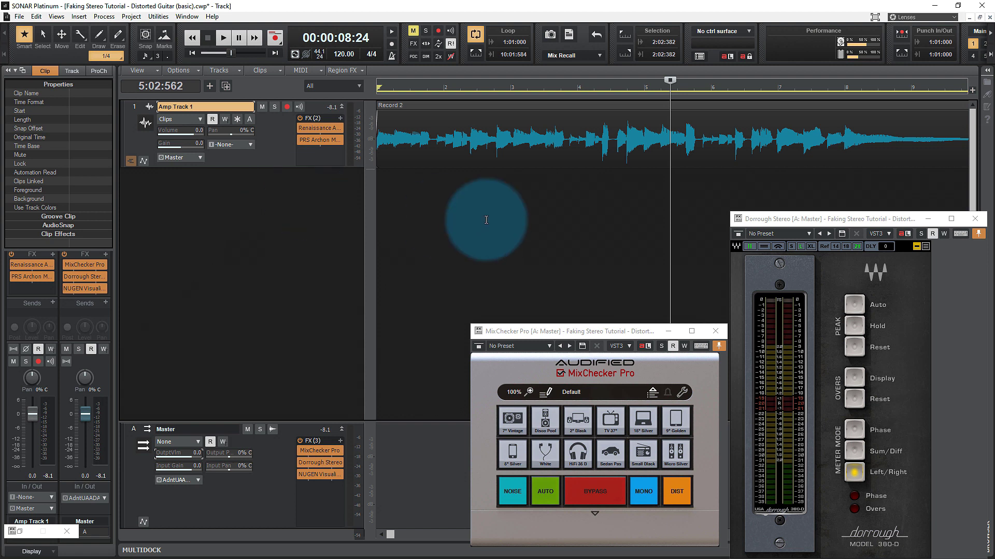
click(138, 112)
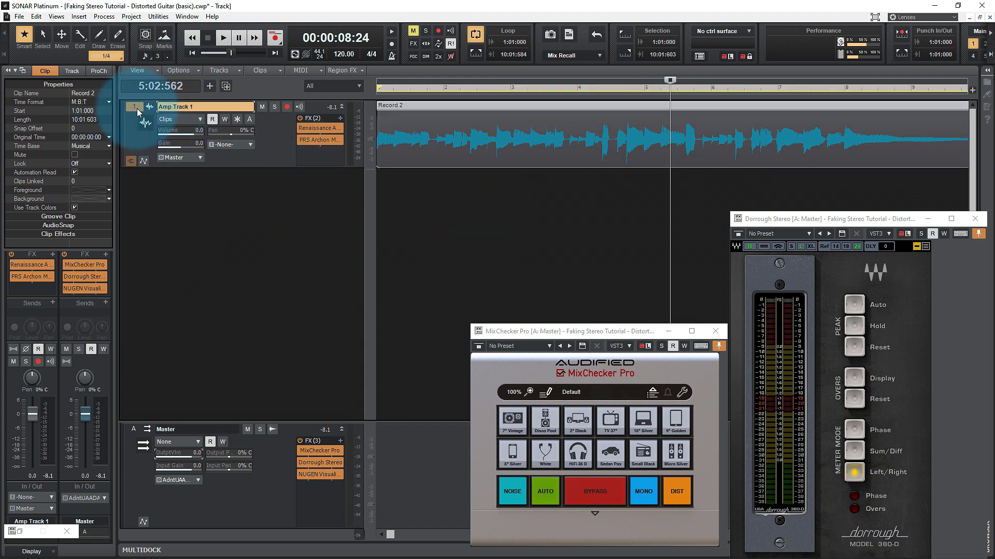
key(ctrl+d)
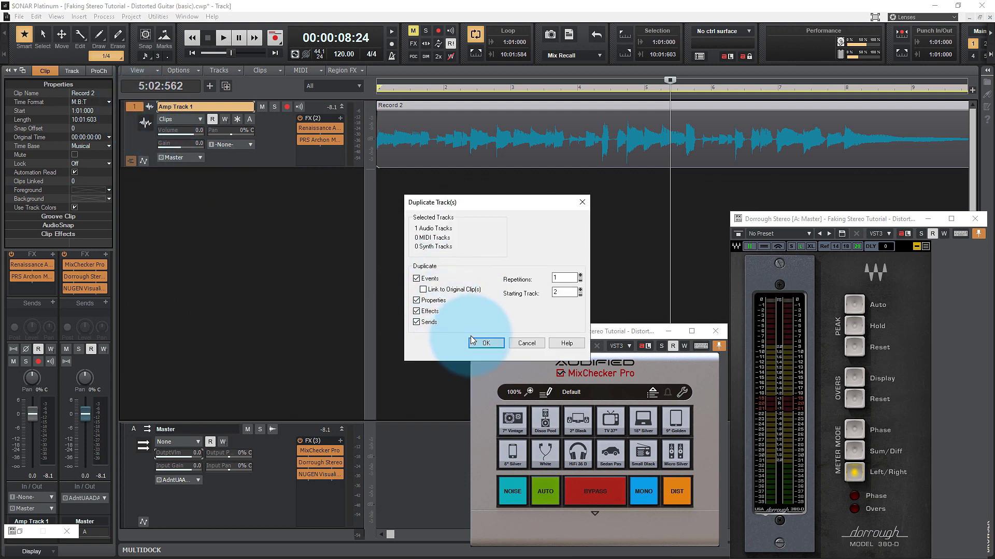
click(485, 343)
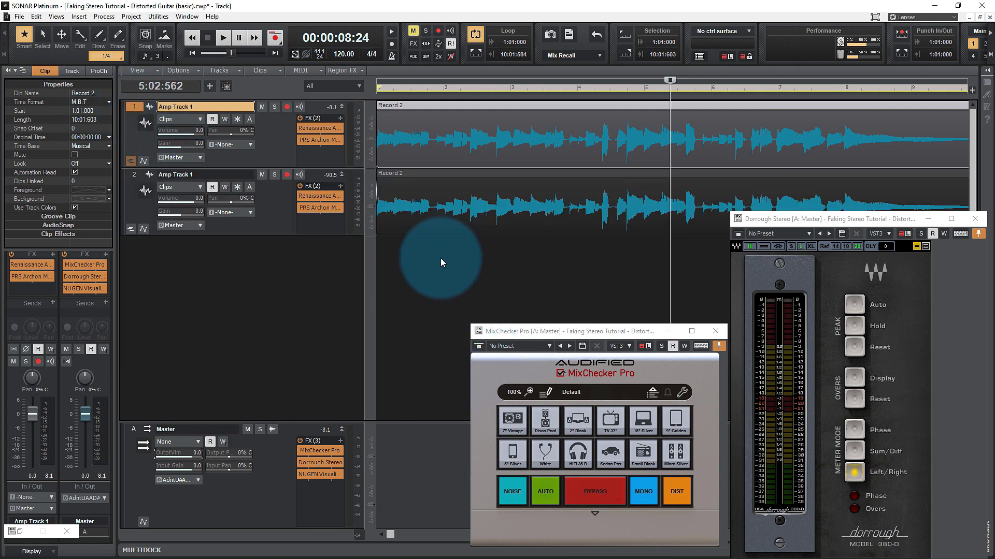
Rename the duplicated track as Amp Track 2
double_click(214, 178)
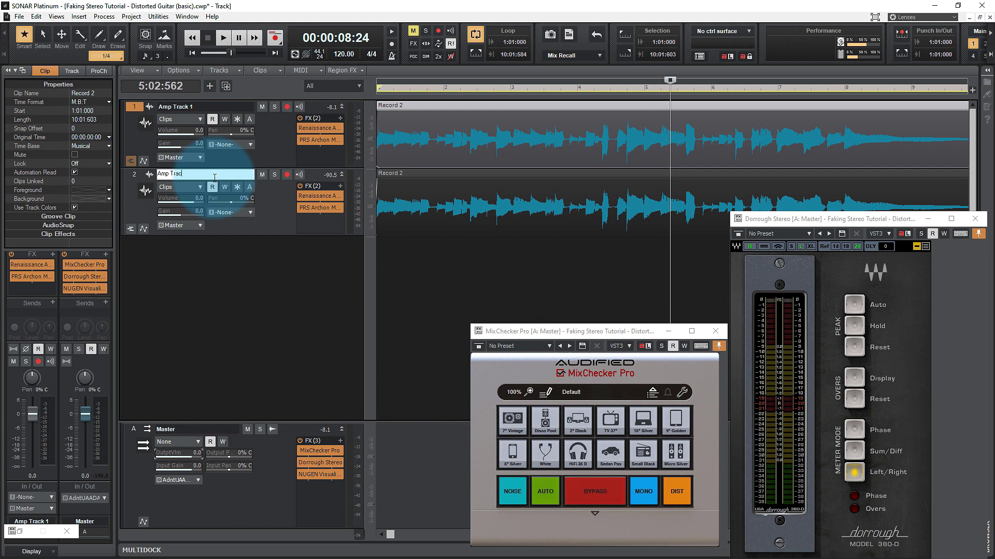
text(Amp Track 2)
key(Return)
Pan Amp Track 1 to 100% L and Amp Track 2 to 100% R, and play both from the start
click(399, 280)
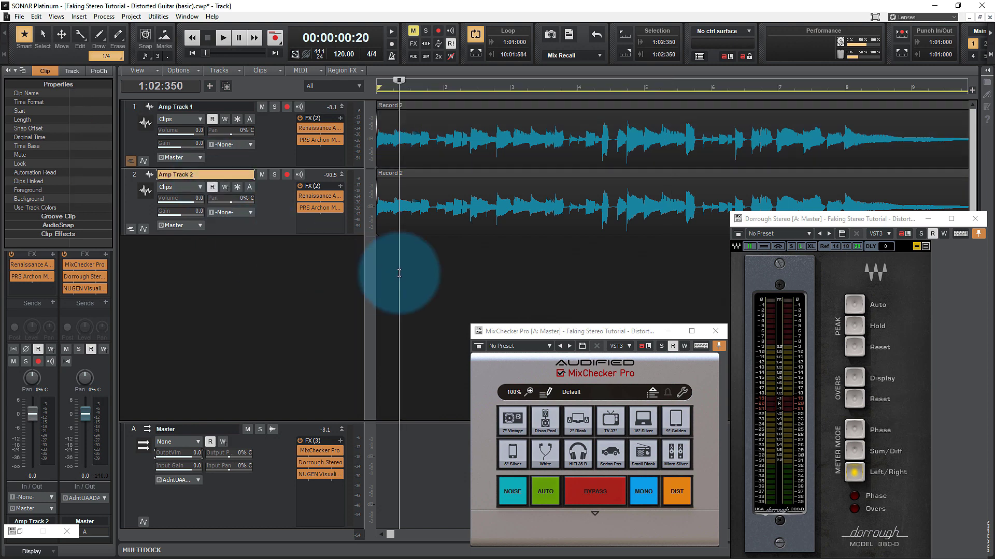
key(w)
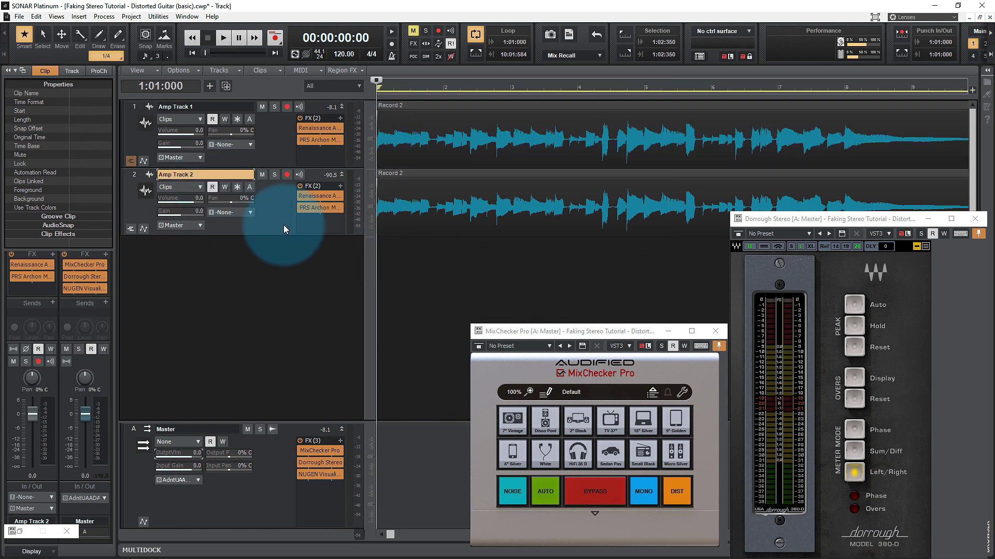
drag(236, 200, 500, 289)
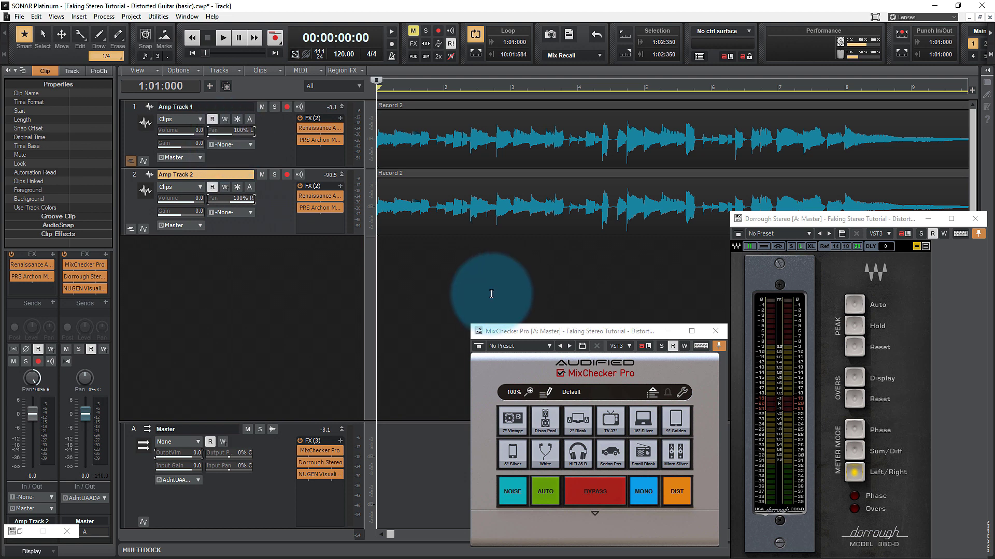
key(space)
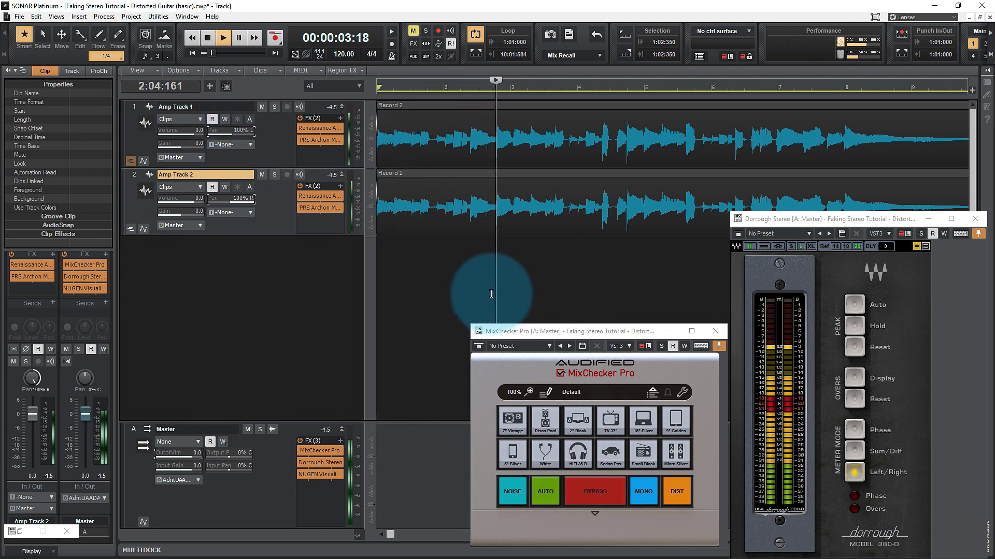
key(space)
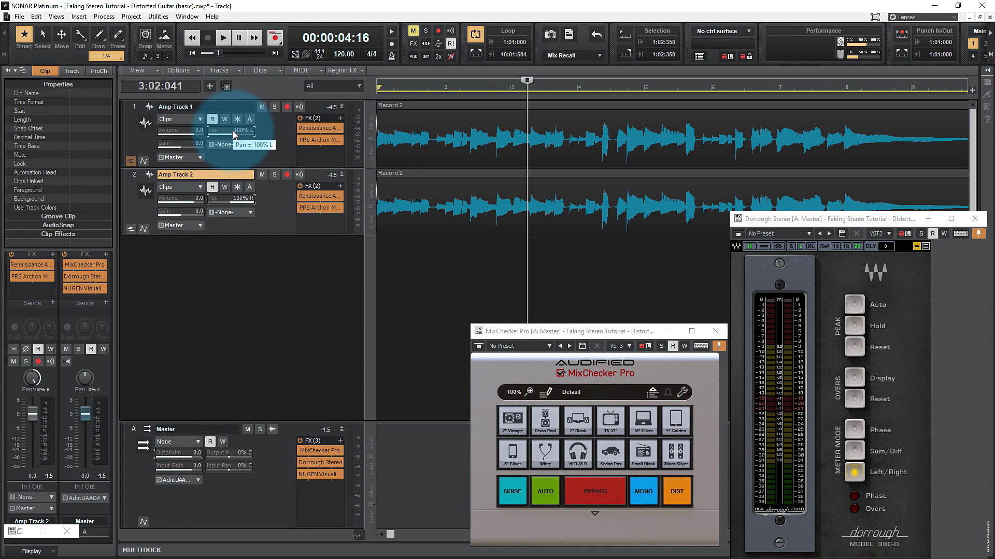
Invert the phase of Amp Track 2 and play both tracks from the start
click(145, 175)
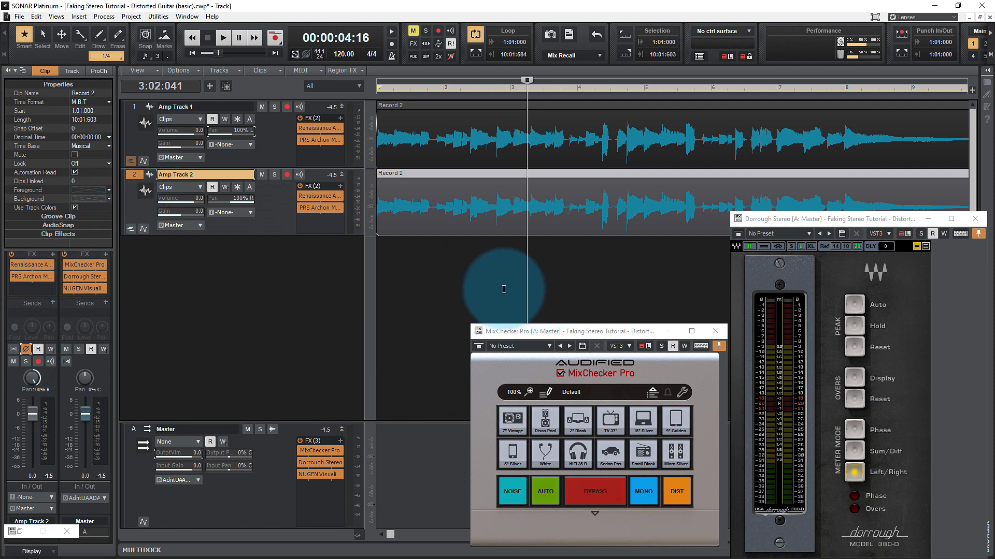
click(495, 289)
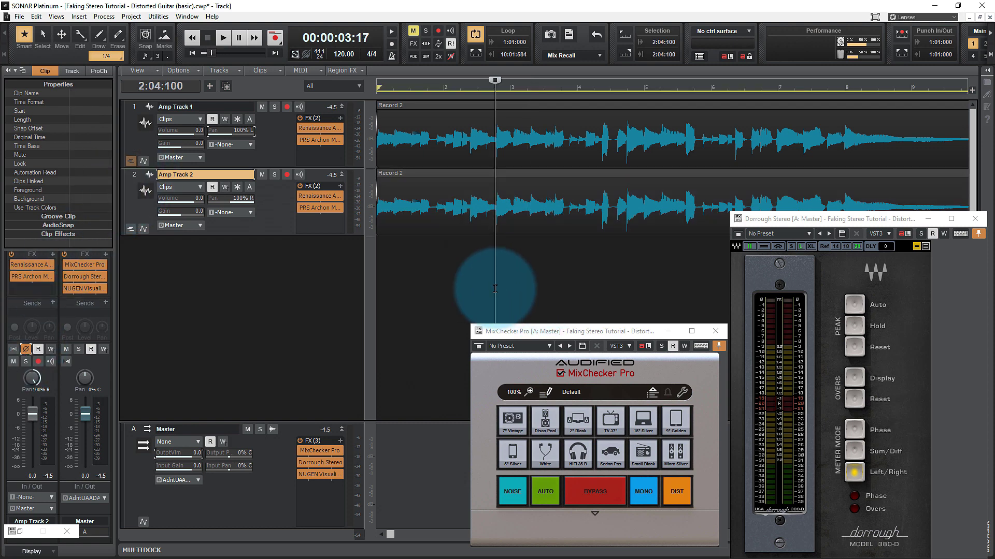
key(w)
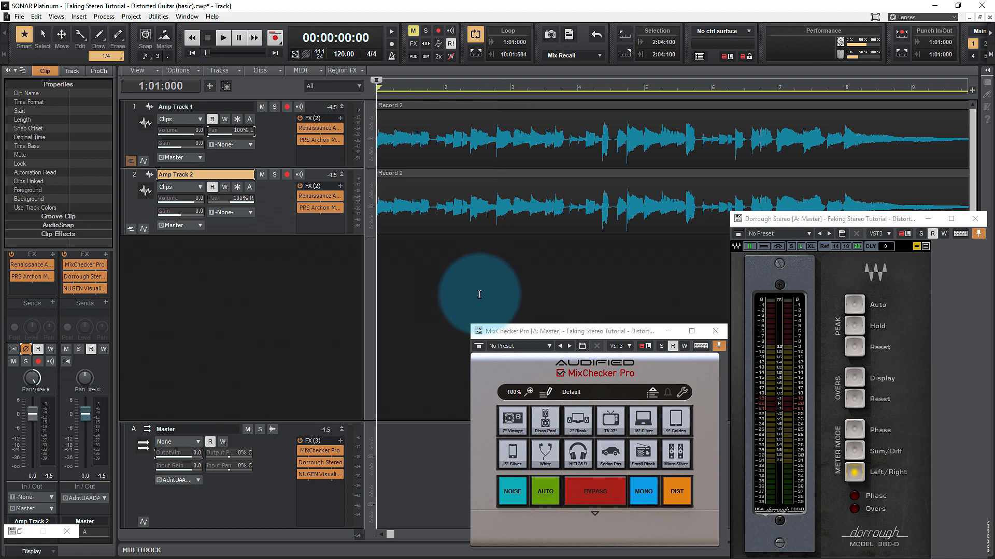
key(space)
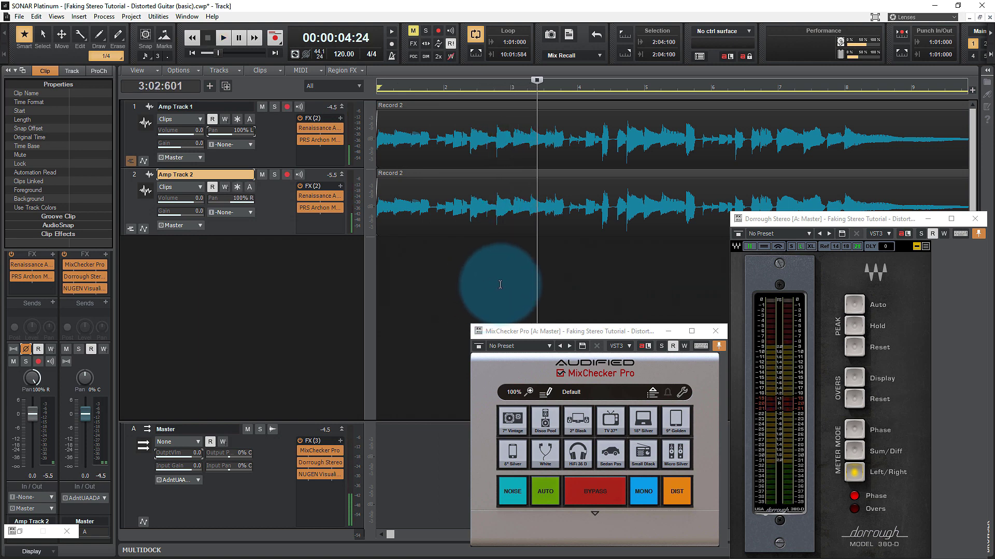
Reset the Dorrough meter's phase light, replay both tracks, and compare them in mono using MixChecker Pro, finishing with mono off
click(854, 497)
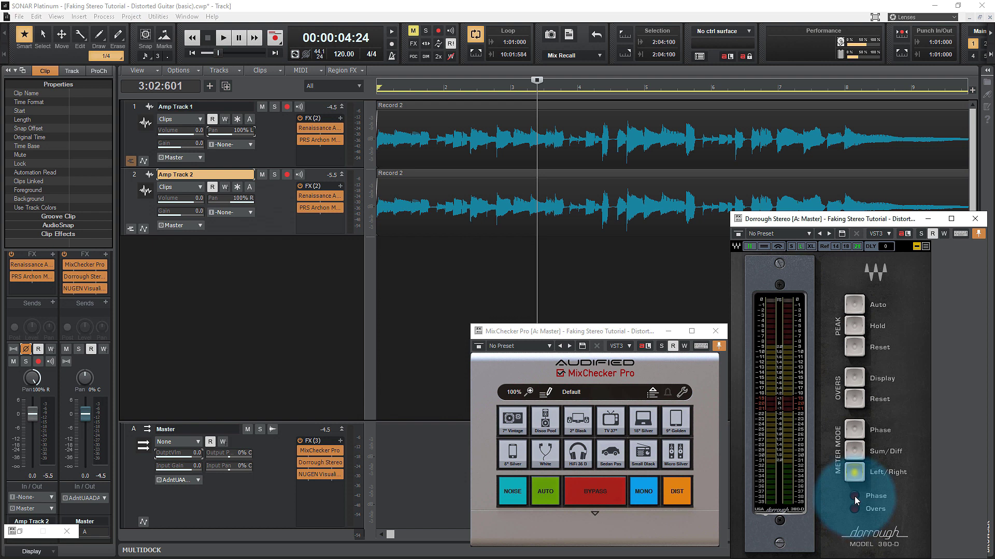
key(w)
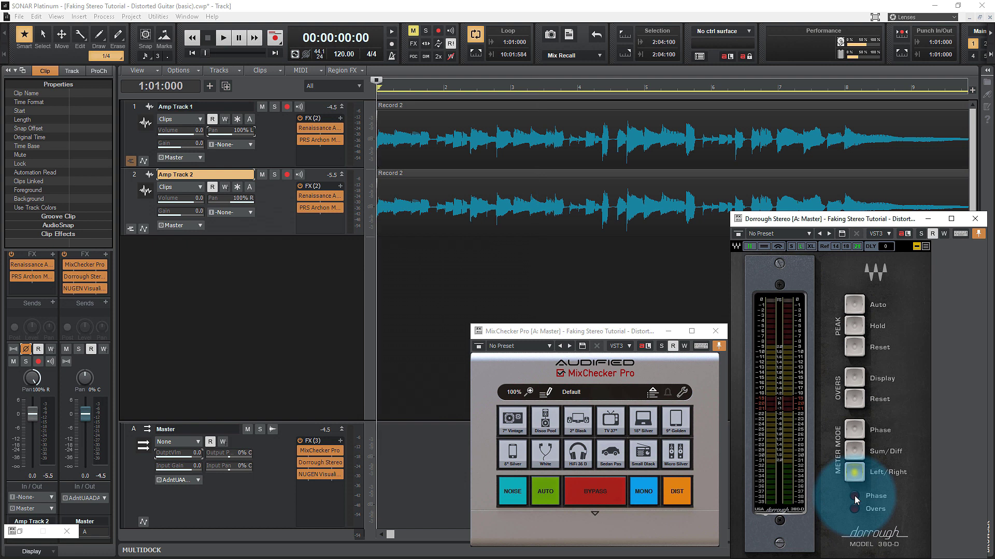
key(space)
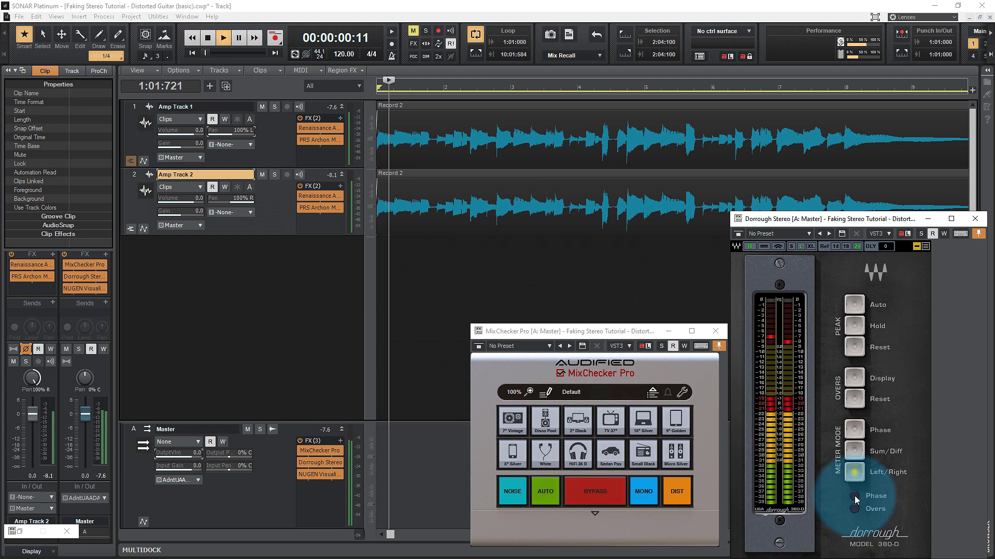
click(642, 493)
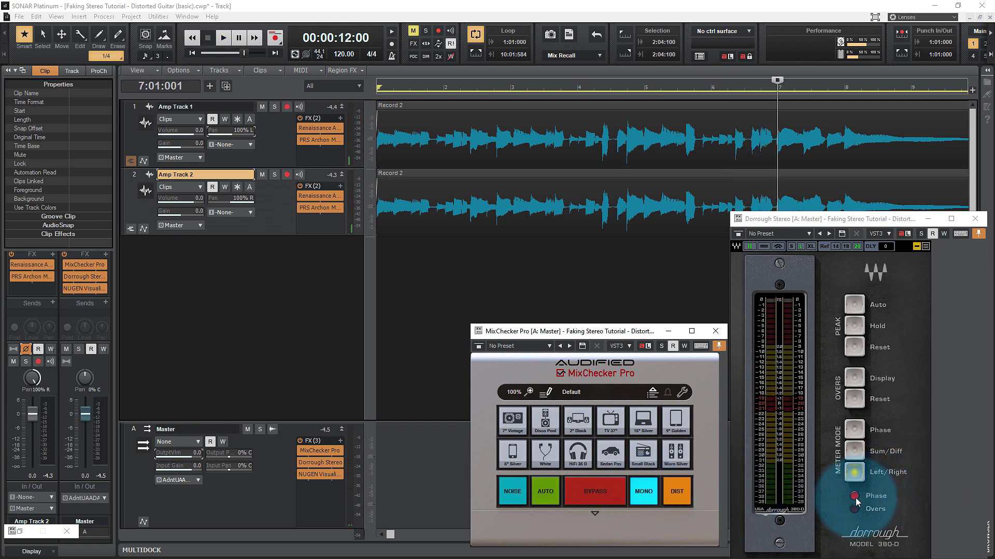
click(646, 497)
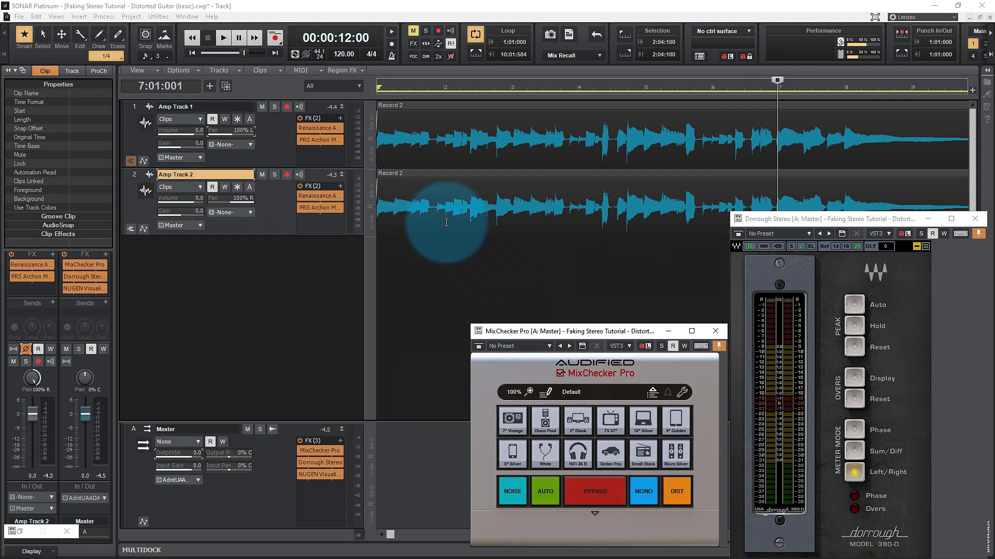
Mute Amp Track 1 and bounce the phase-inverted Amp Track 2 to a new track as the entire mix
click(401, 249)
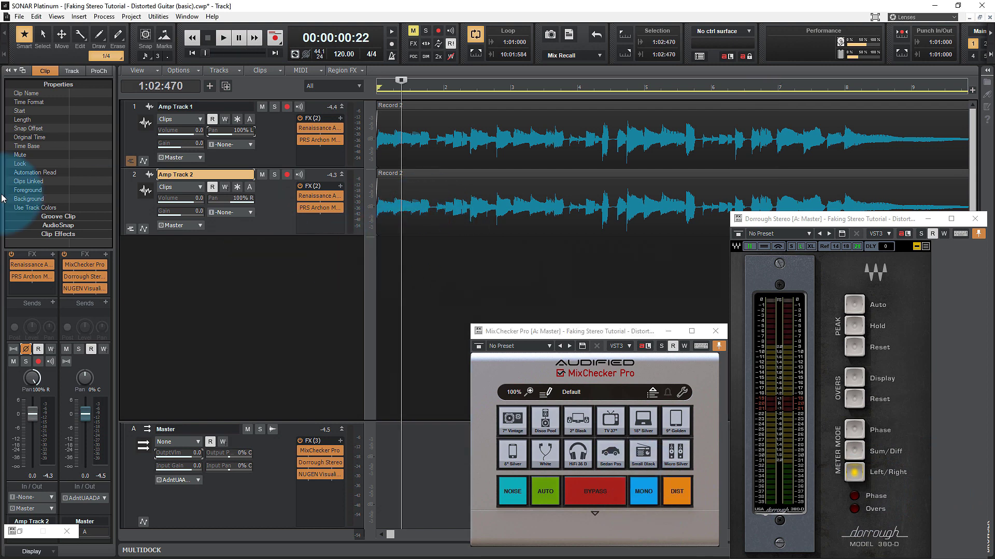
click(136, 177)
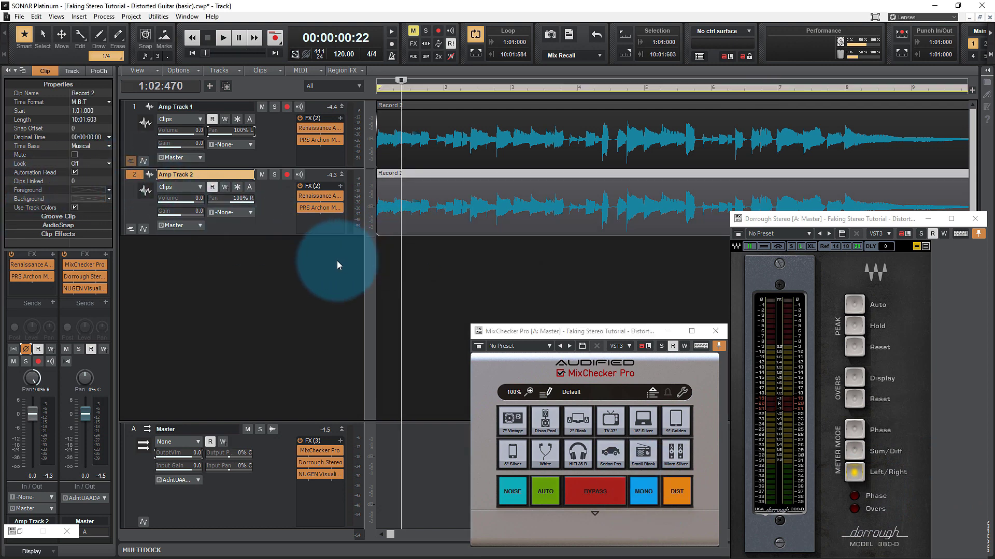
click(263, 107)
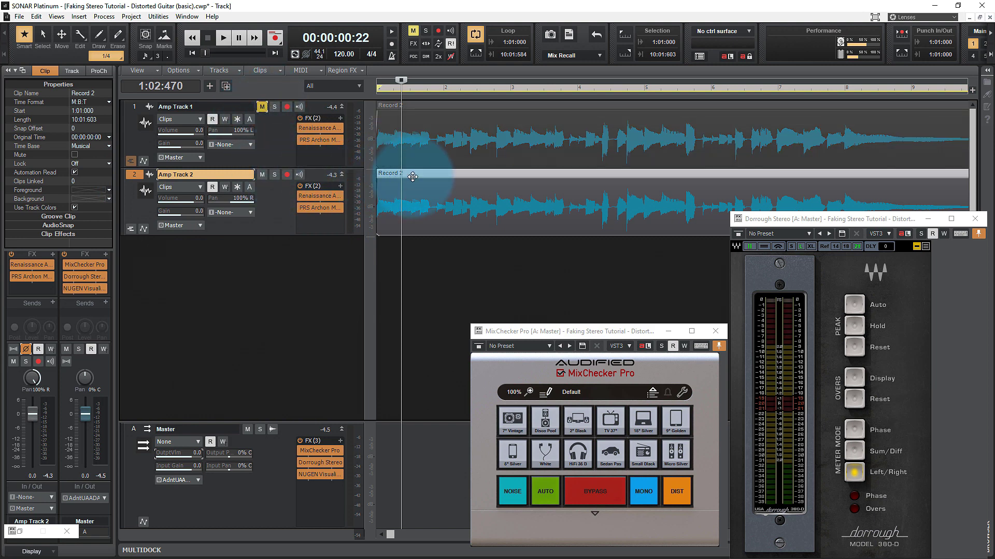
click(219, 70)
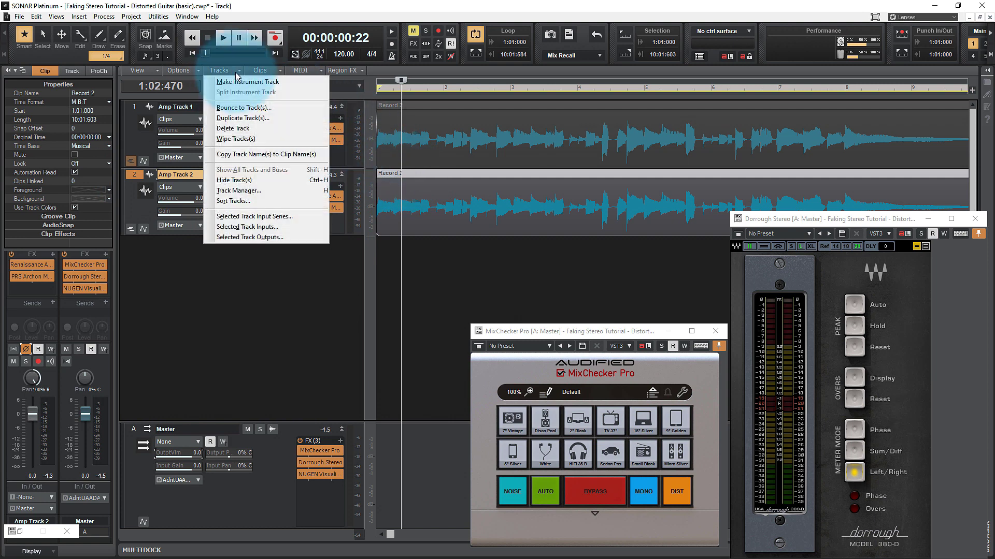
click(249, 107)
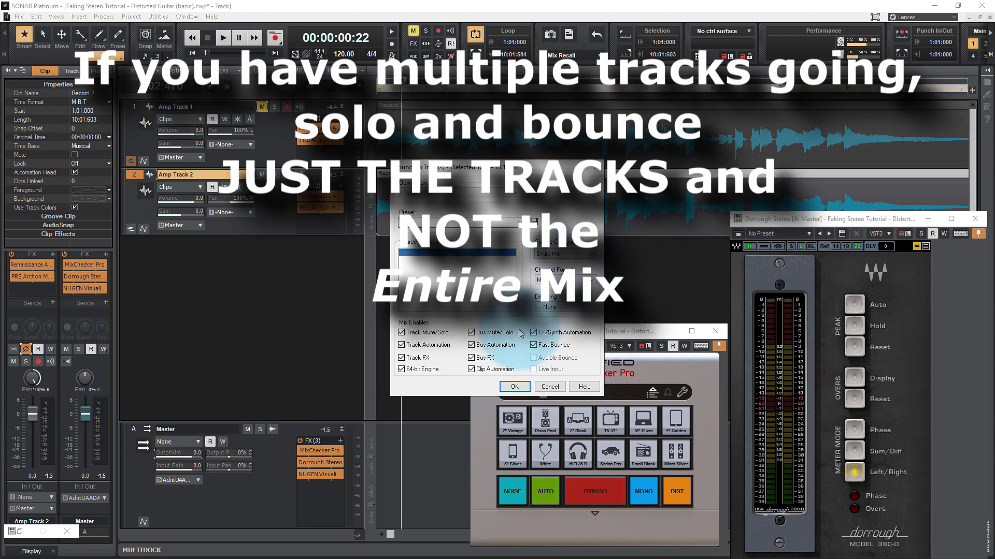
click(515, 386)
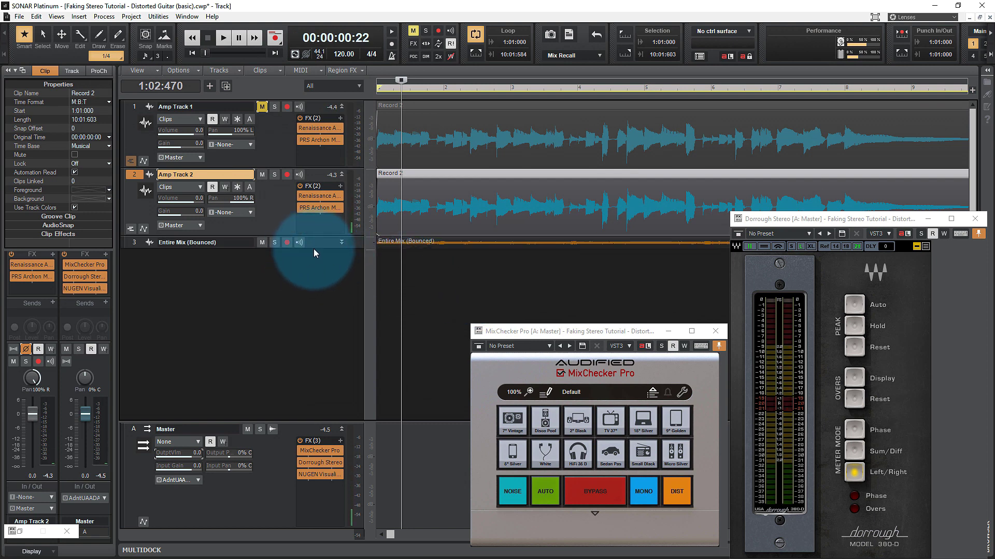
Enlarge the Entire Mix (Bounced) track and delete Amp Track 2
drag(312, 275, 302, 342)
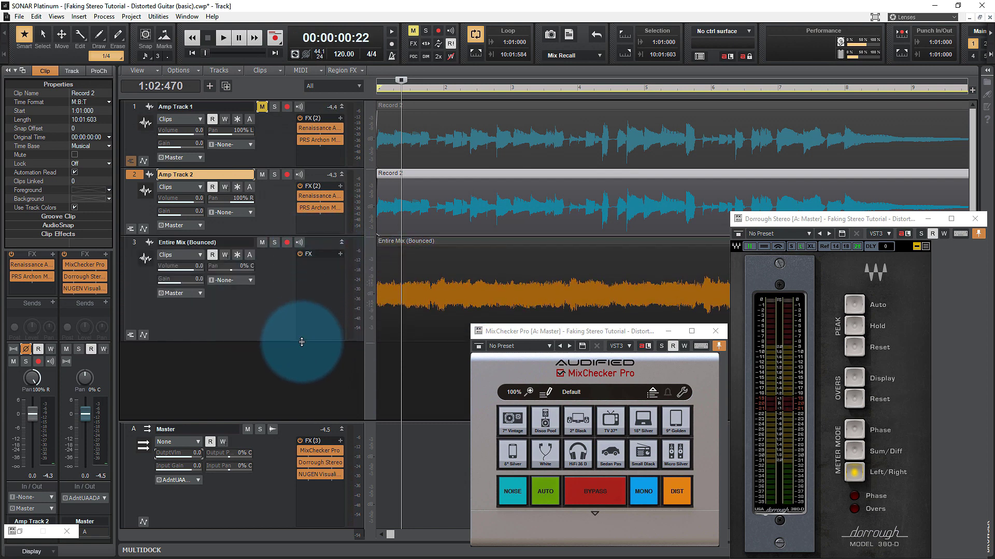
click(134, 177)
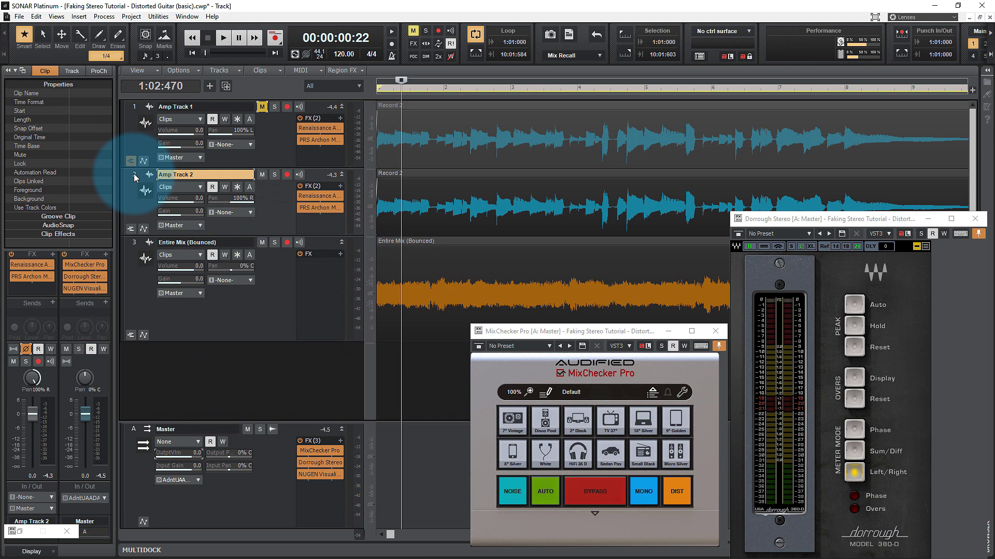
click(134, 177)
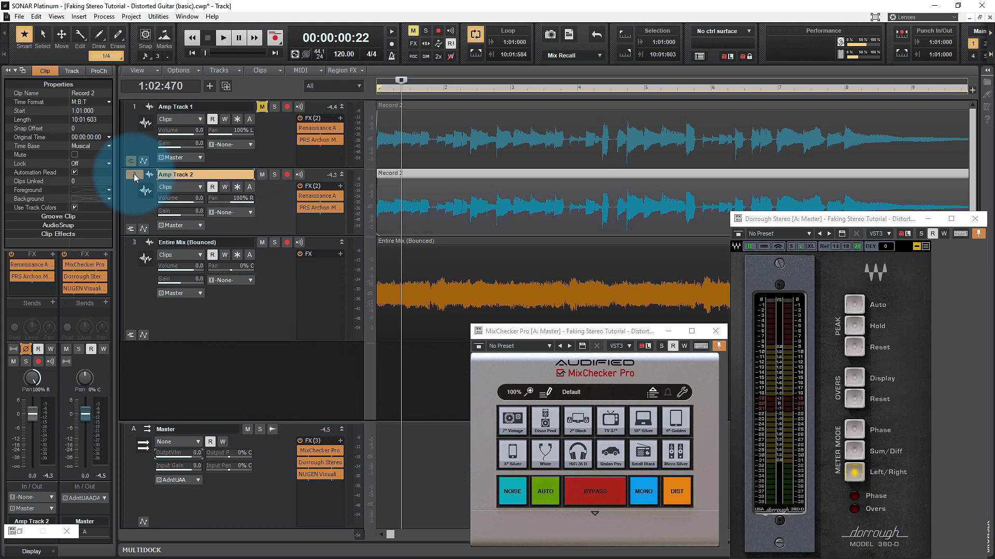
right_click(132, 174)
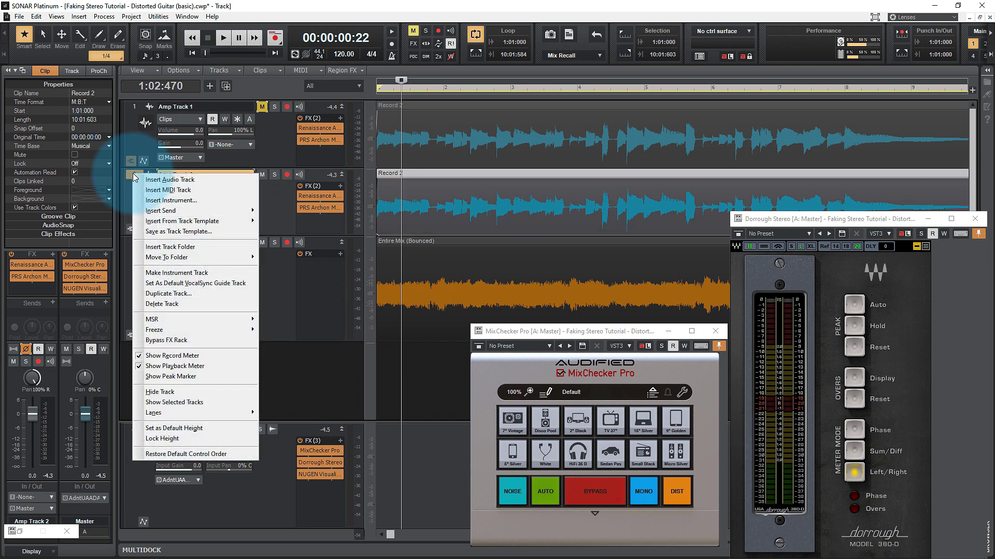
click(195, 304)
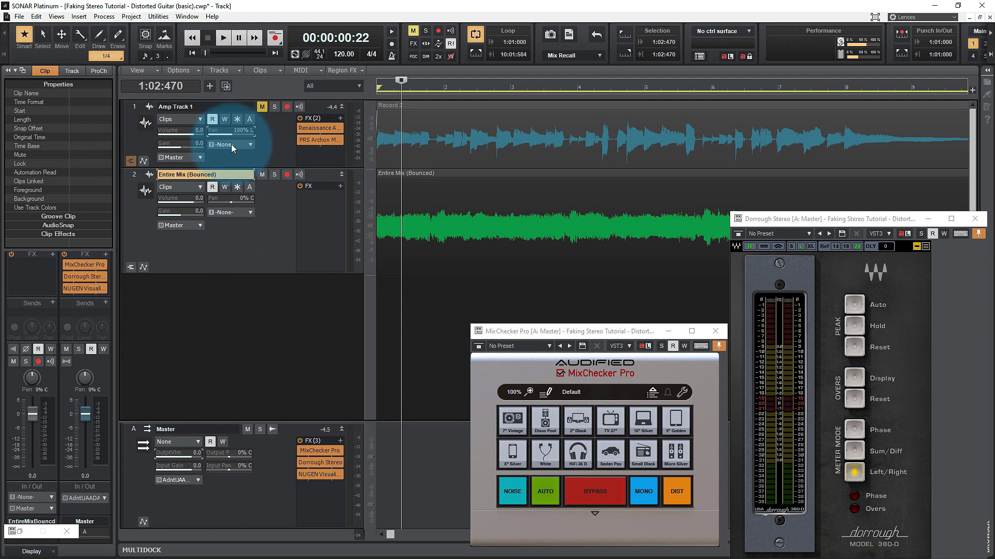
Pan the Entire Mix (Bounced) track to 100% R, and unmute Amp Track 1 during playback
drag(235, 201, 239, 202)
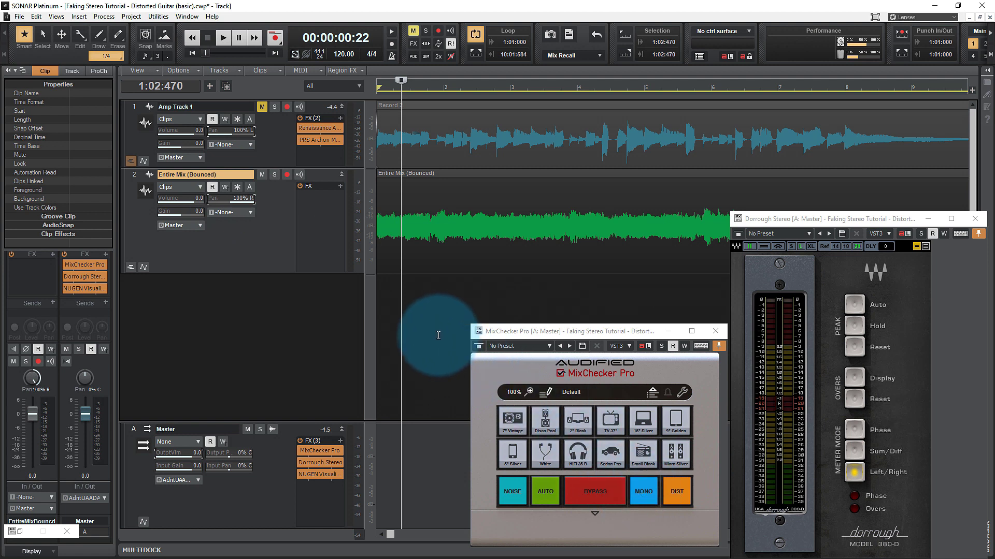
key(space)
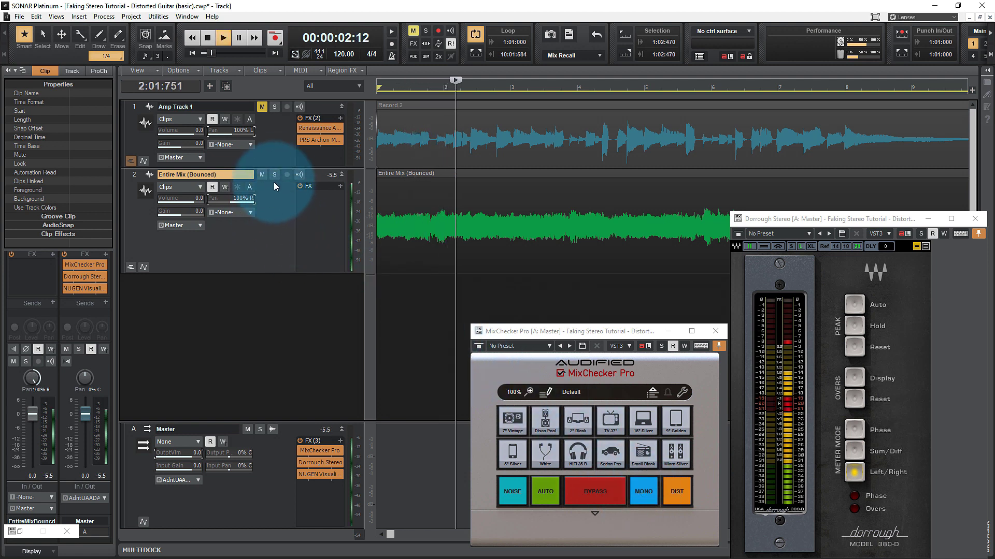
click(262, 106)
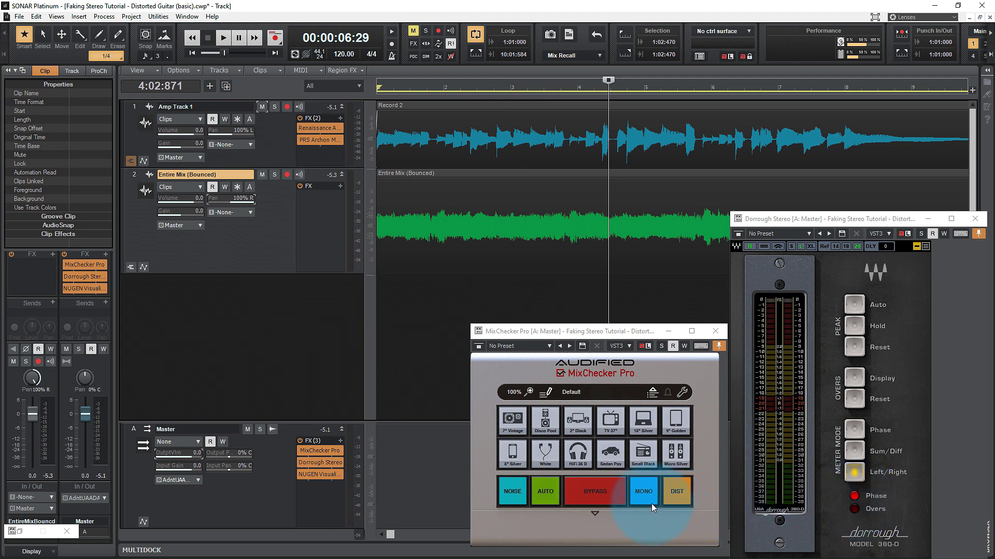
Play Amp Track 1 and the bounced track with MixChecker Pro's mono check to compare how they translate
key(space)
click(643, 492)
key(space)
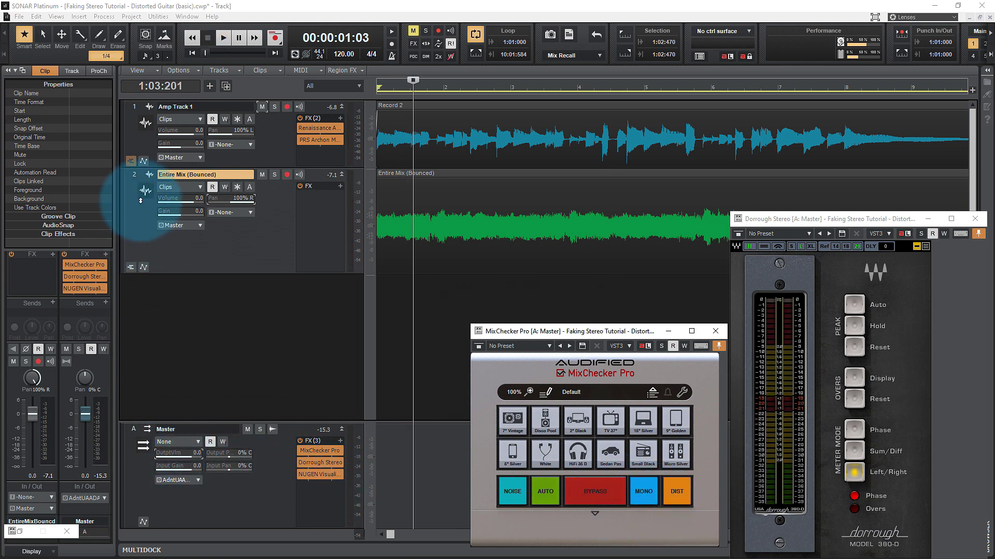
Invert the phase of the Entire Mix (Bounced) track and play both guitar tracks from the start
click(137, 177)
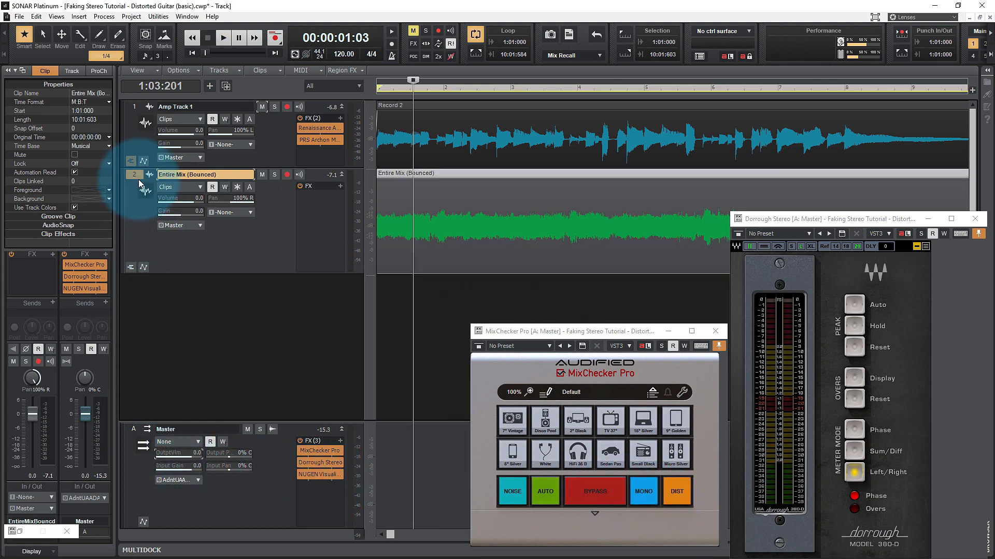
click(25, 349)
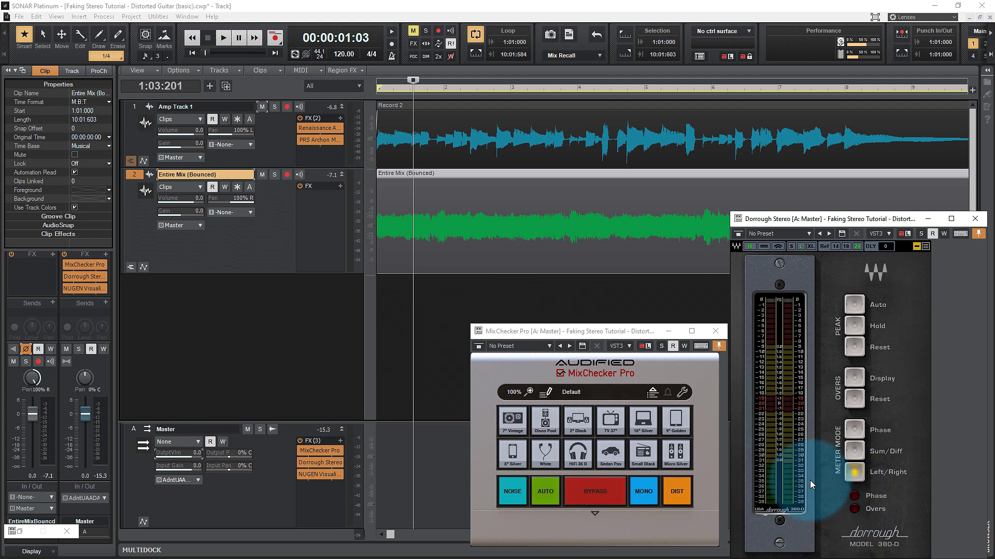
key(w)
key(space)
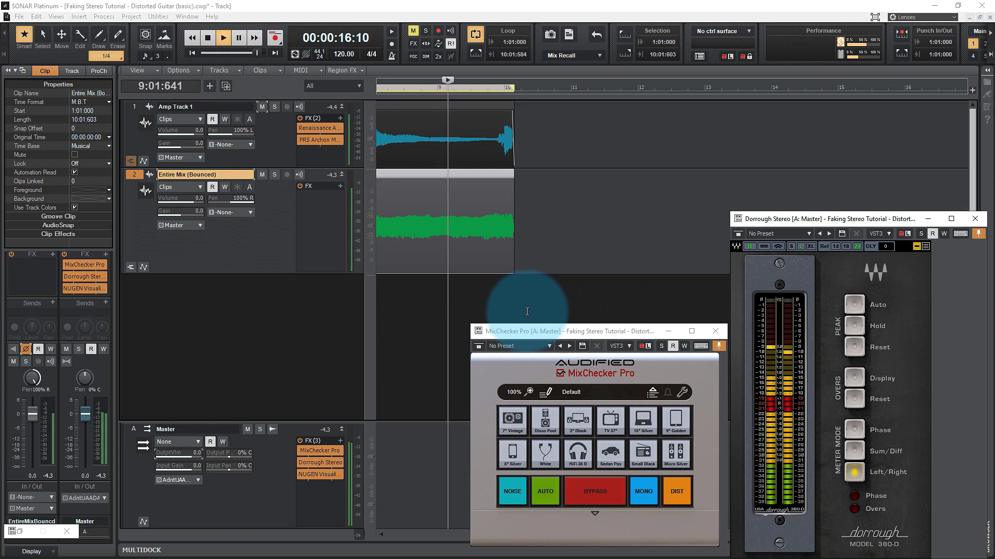
Replay both guitar tracks from the start and check them in mono with MixChecker Pro
key(space)
key(w)
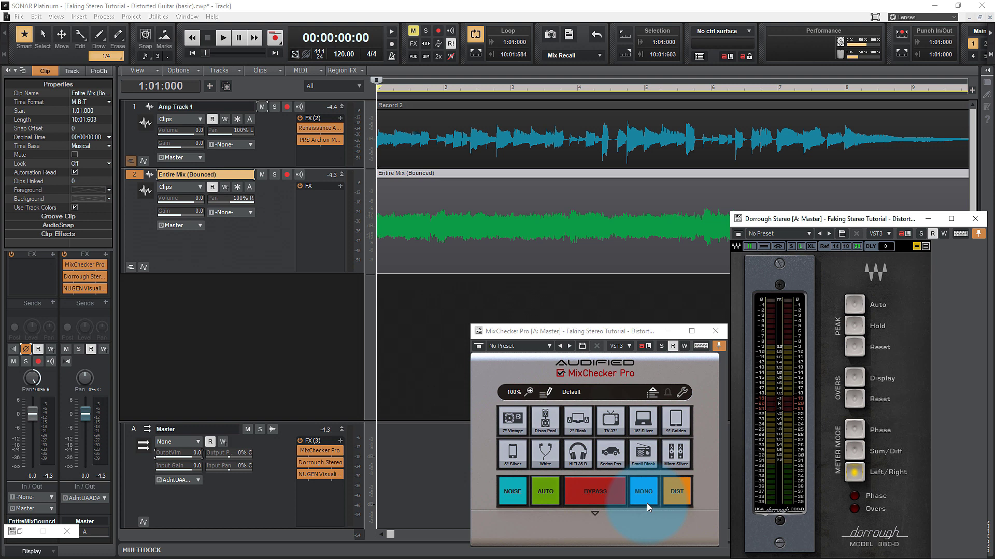
key(space)
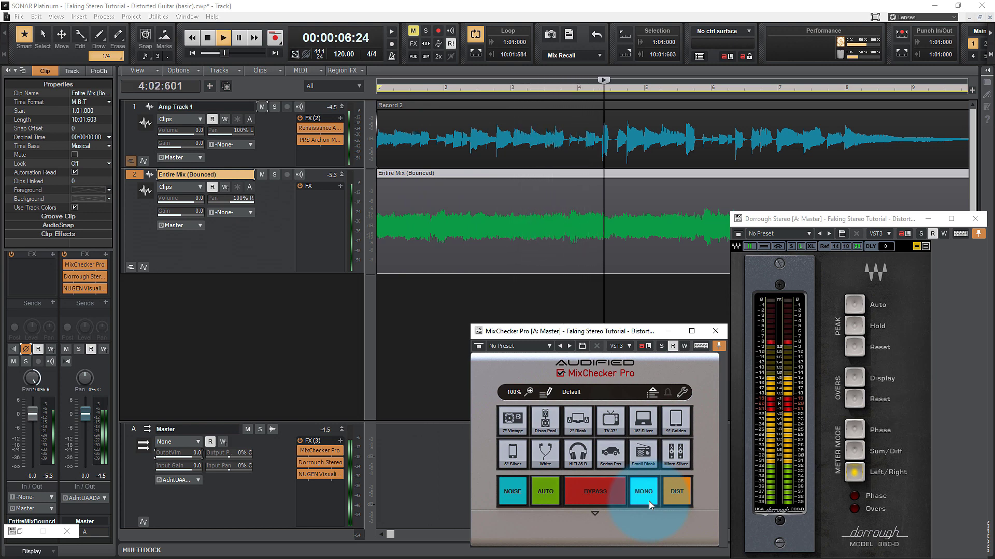
click(649, 501)
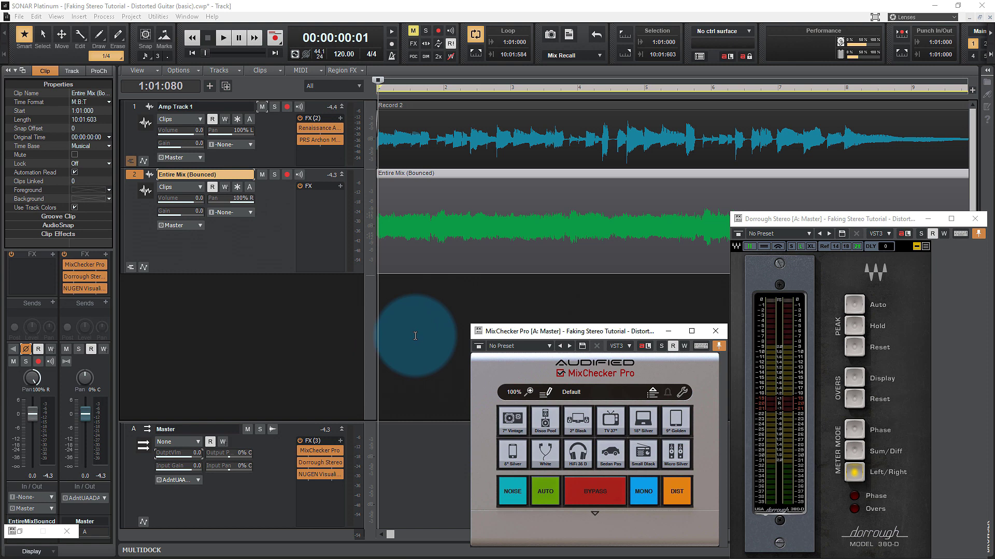
Open NUGEN Visualizer from the Master bus, move it clear of the other meters and examine the playback's spectrum and vectorscope
click(320, 478)
drag(881, 219, 228, 265)
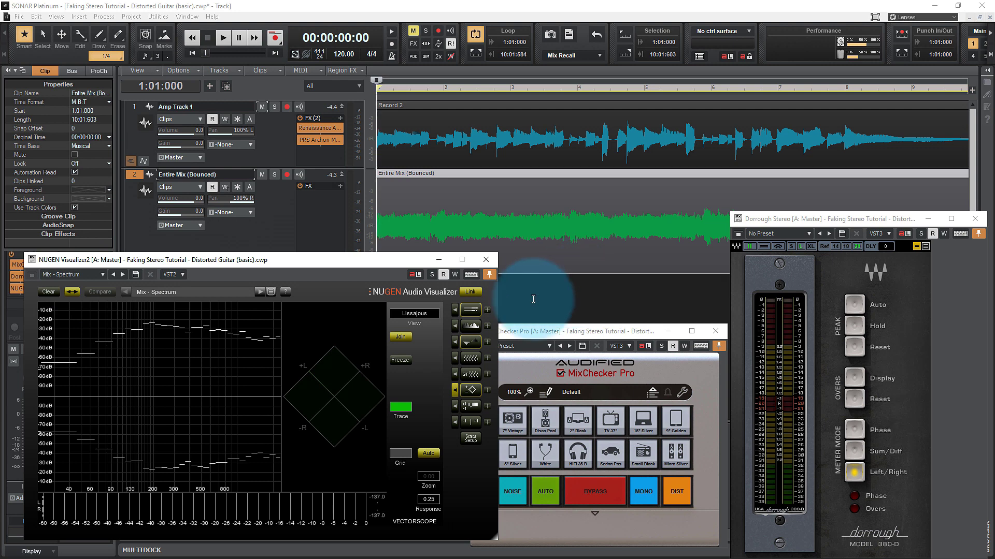
key(space)
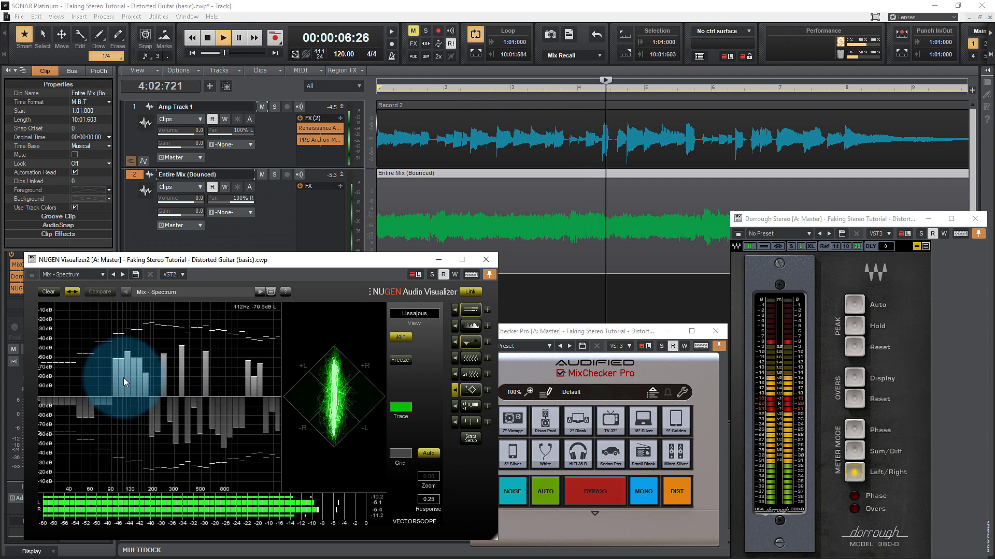
click(508, 296)
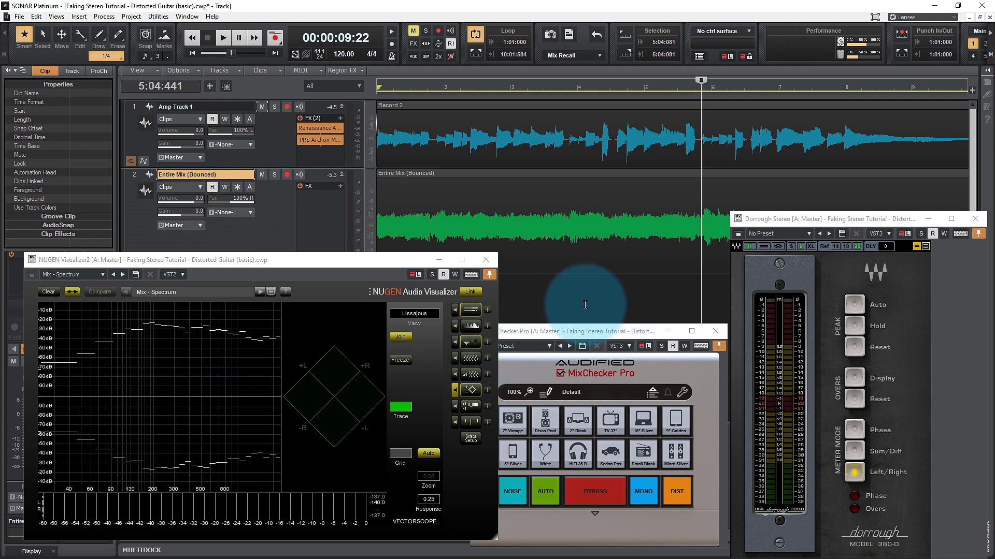
click(578, 295)
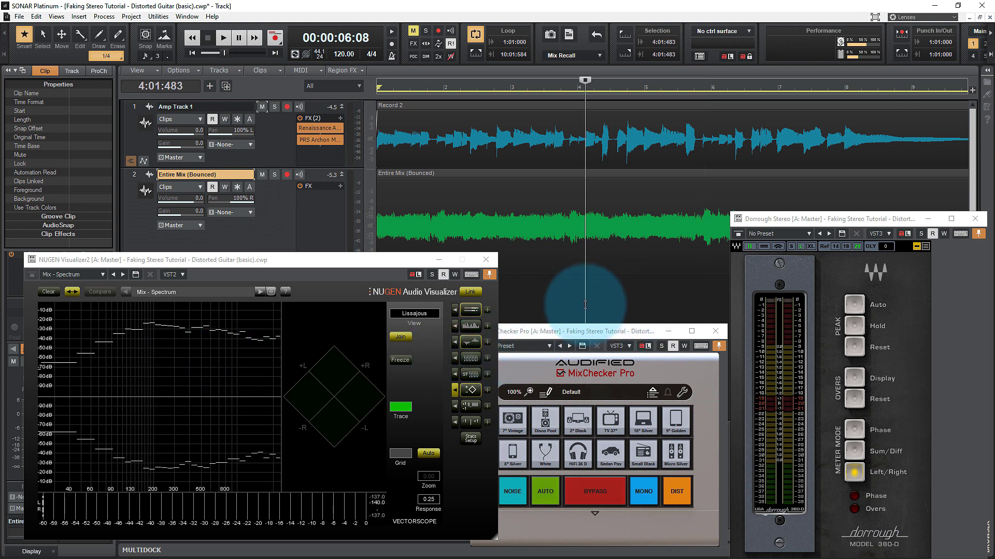
Replay the tracks from the start, switching MixChecker Pro between stereo and mono to compare the Visualizer's levels and vectorscope
key(w)
key(space)
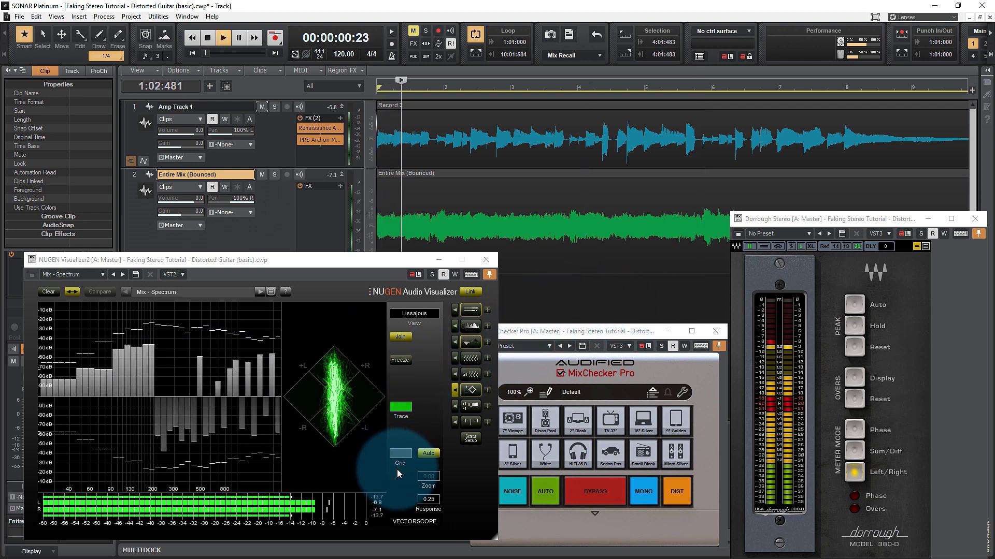
click(638, 495)
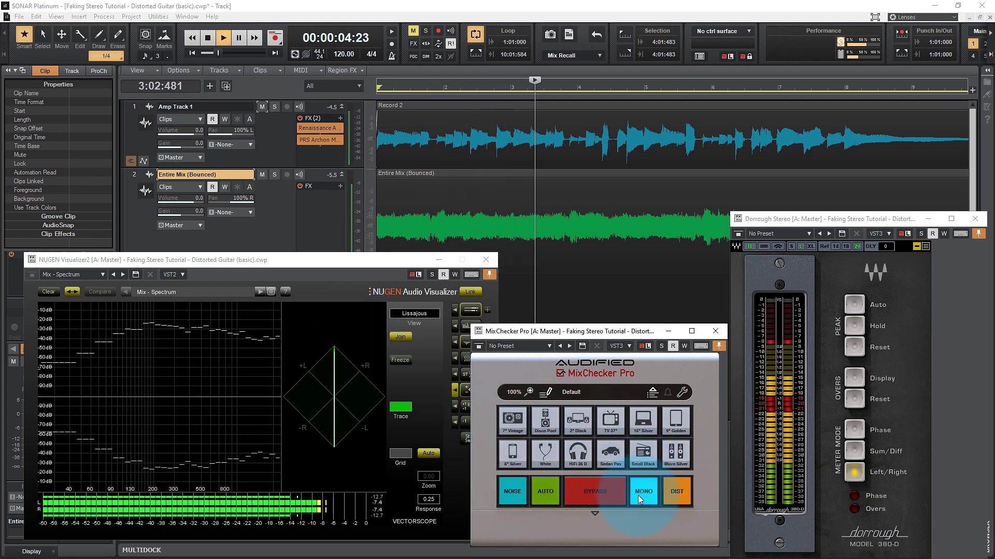
click(293, 520)
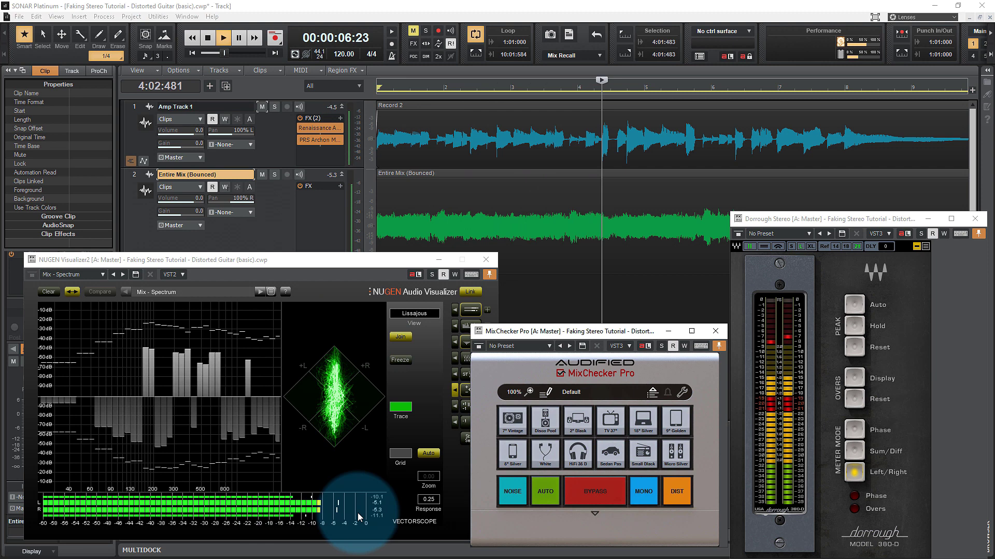
click(634, 501)
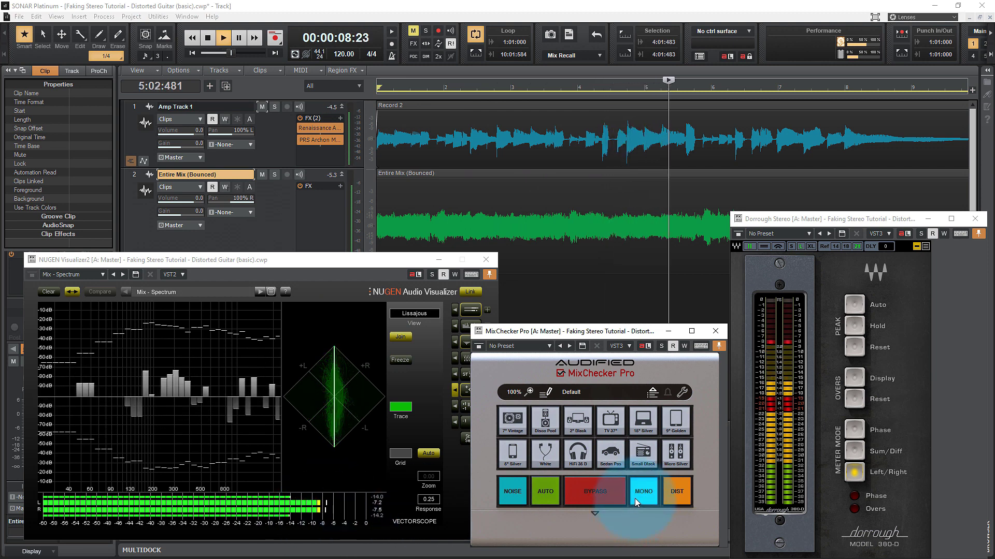
click(635, 498)
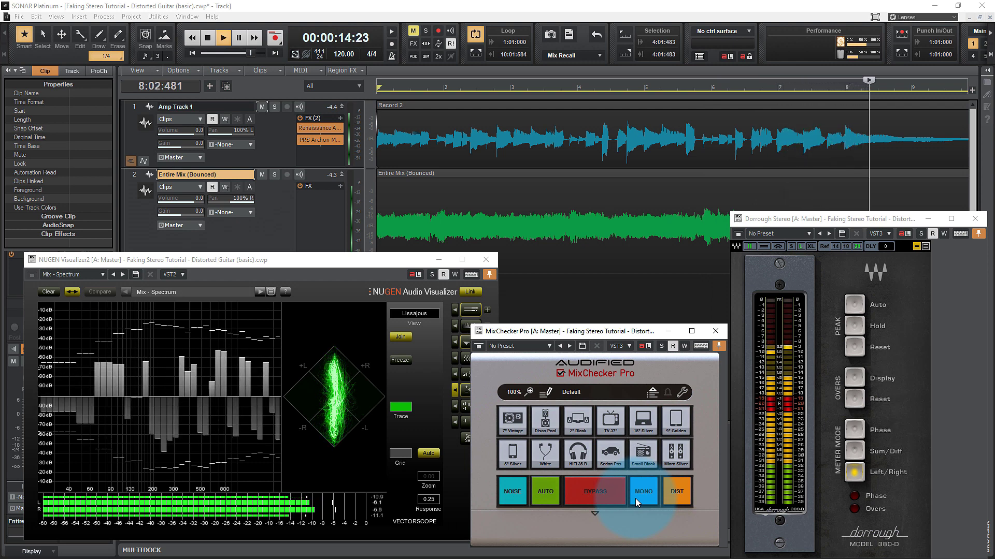
click(636, 498)
click(637, 499)
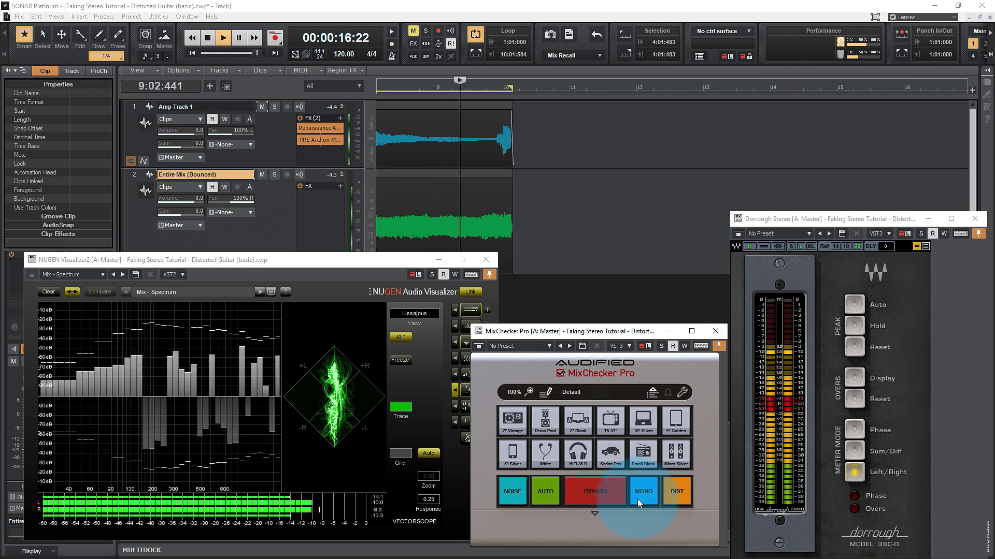
click(564, 309)
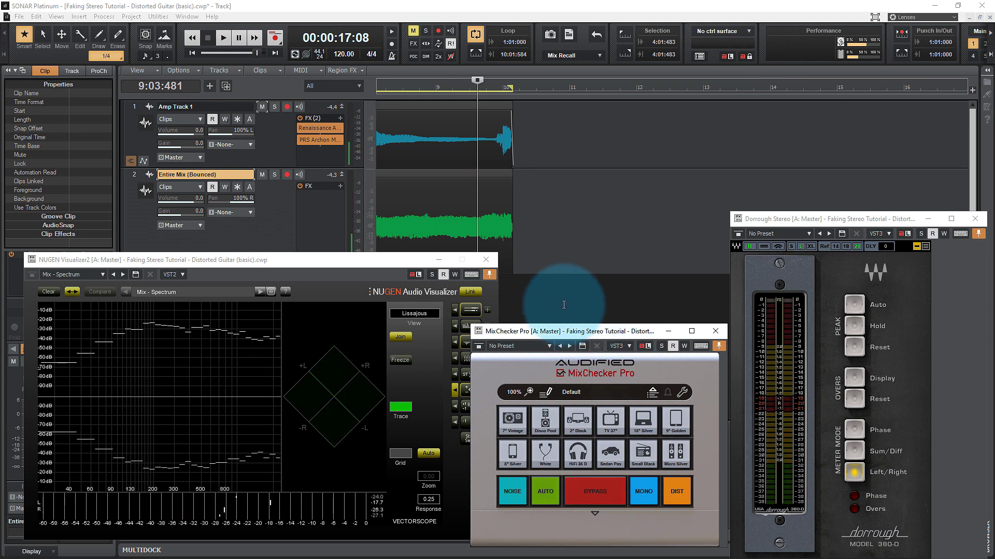
key(w)
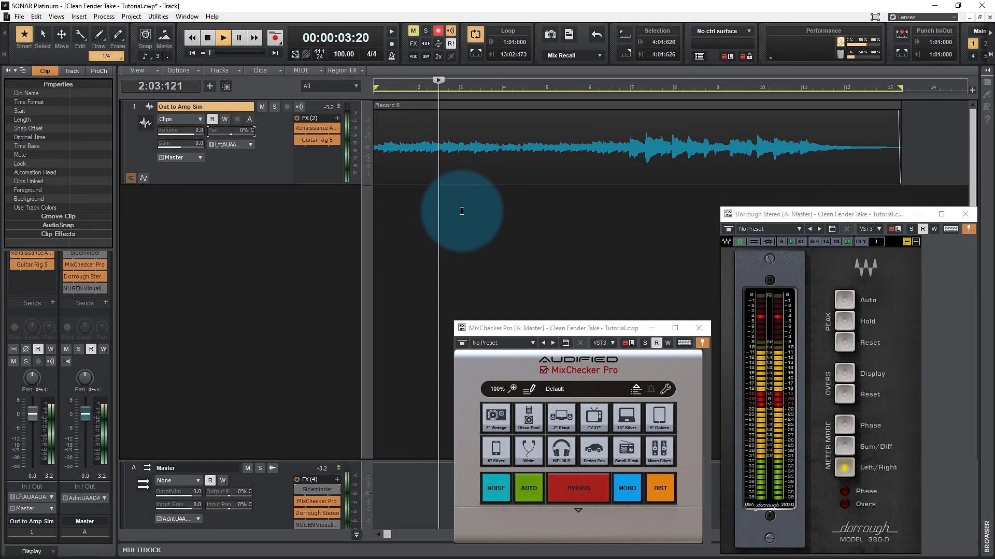
Compare the clean Out to Amp Sim track in stereo and mono with MixChecker Pro, and end playback
click(630, 497)
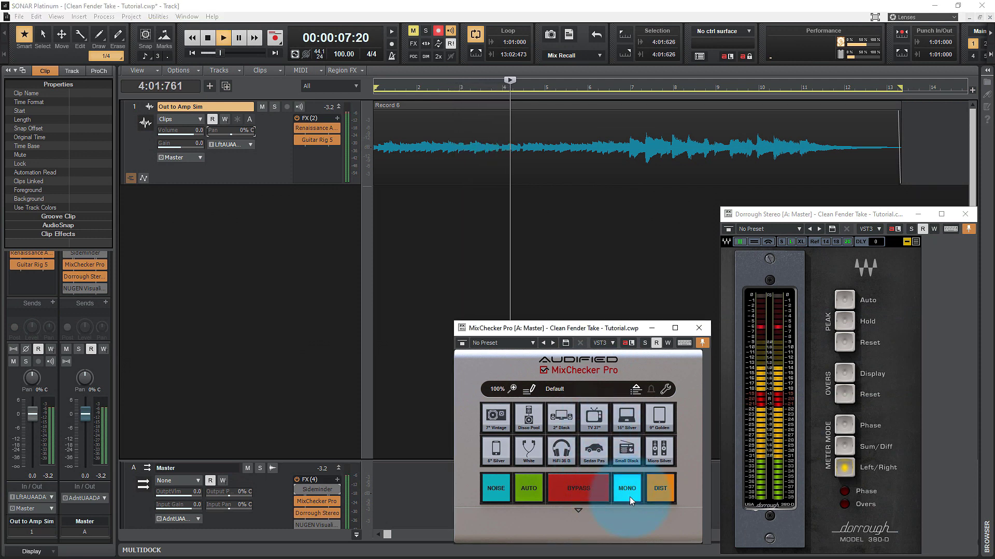
click(629, 495)
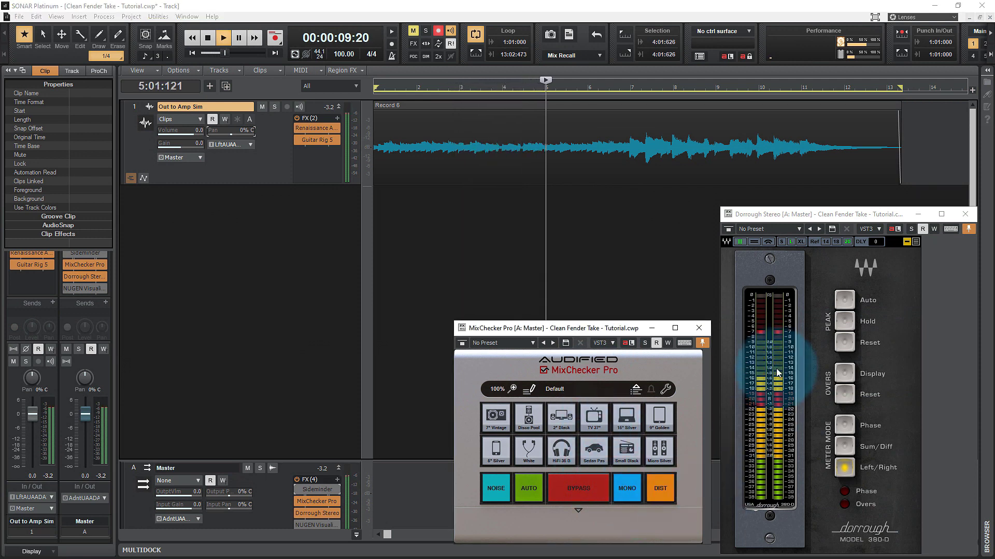
click(637, 490)
click(594, 233)
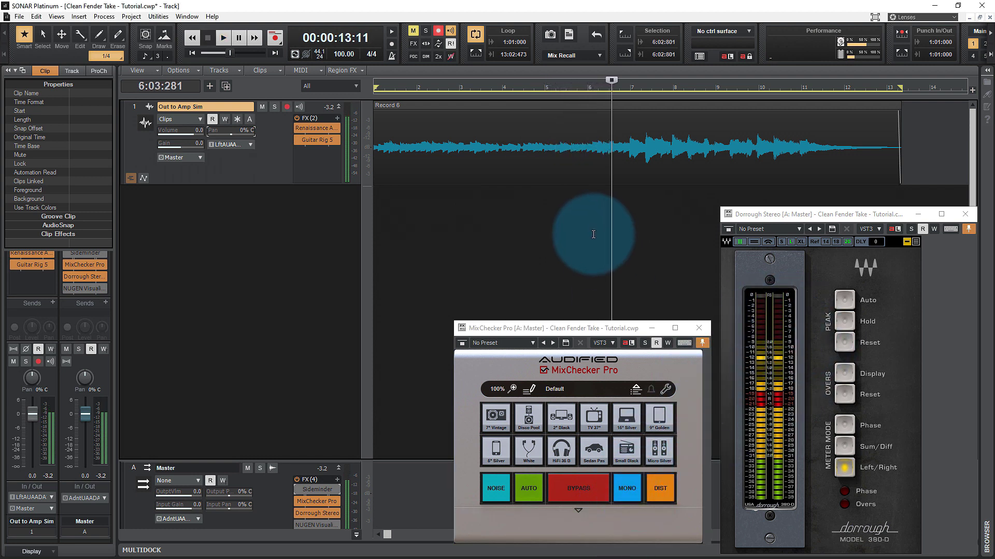
key(space)
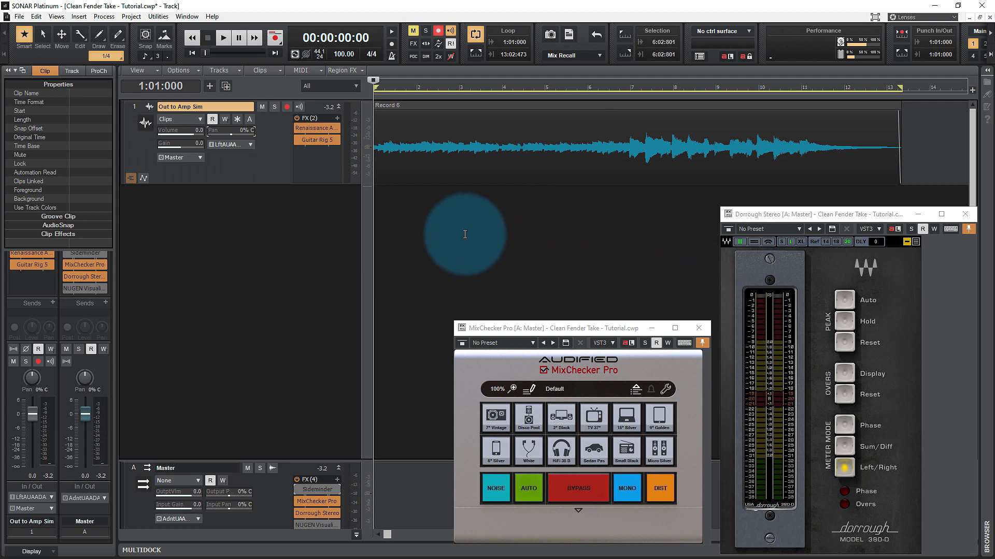
Duplicate the Out to Amp Sim track once to track 2, including events, properties, effects and sends
click(136, 110)
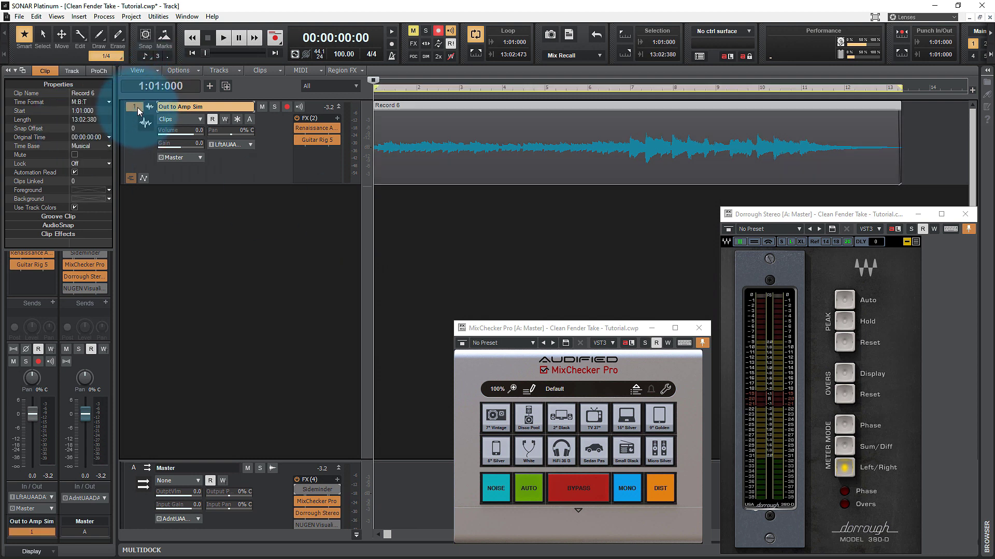
key(ctrl+shift+d)
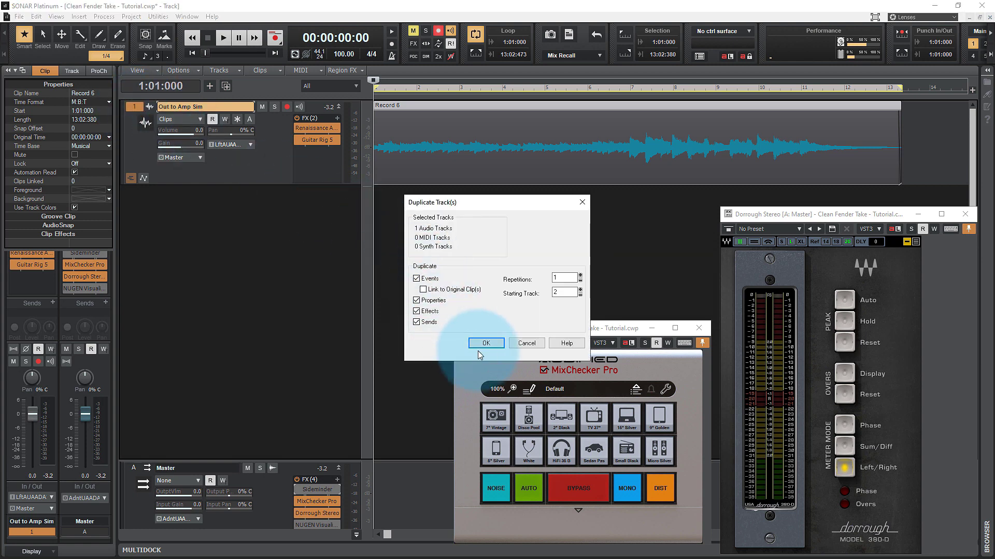
click(479, 347)
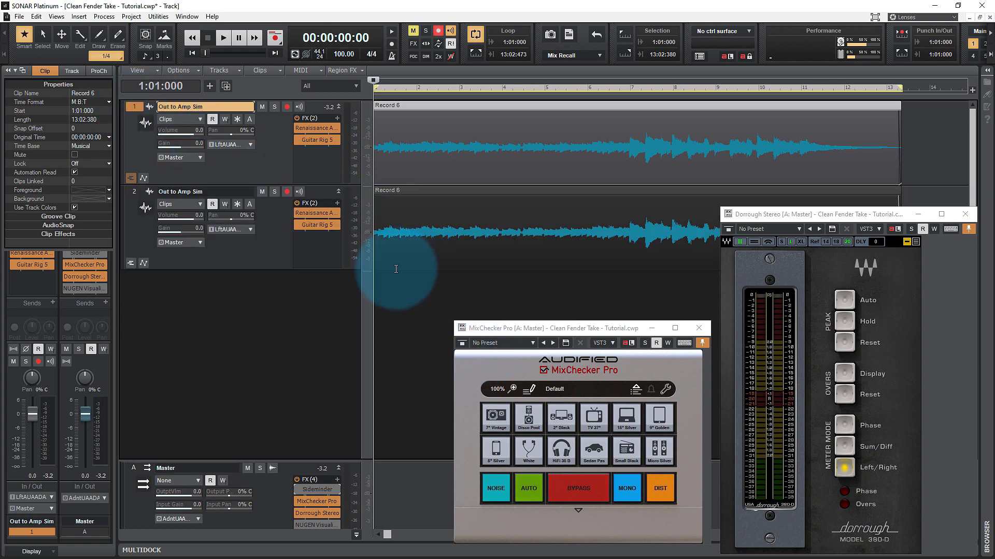
Mute the original Out to Amp Sim track and invert the phase of its duplicate
click(262, 107)
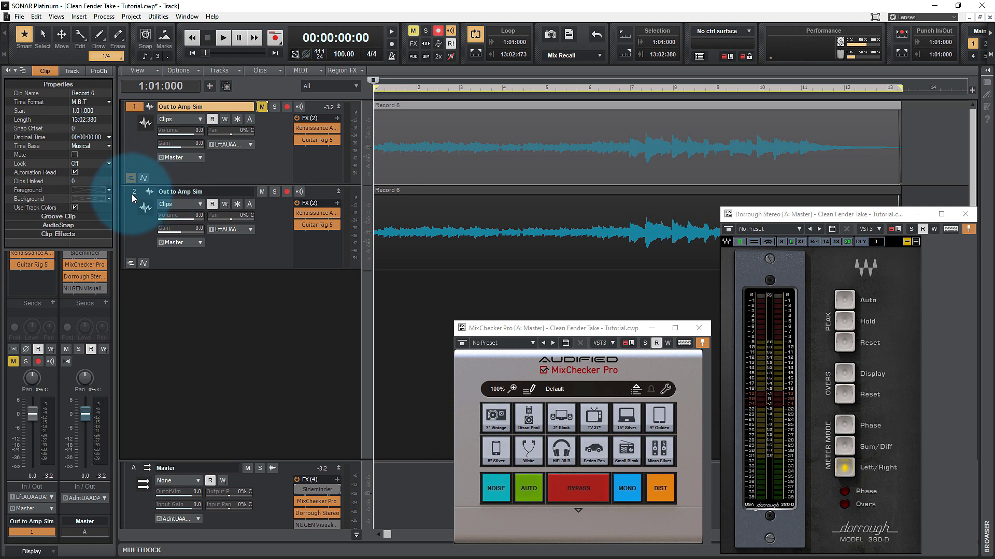
click(132, 194)
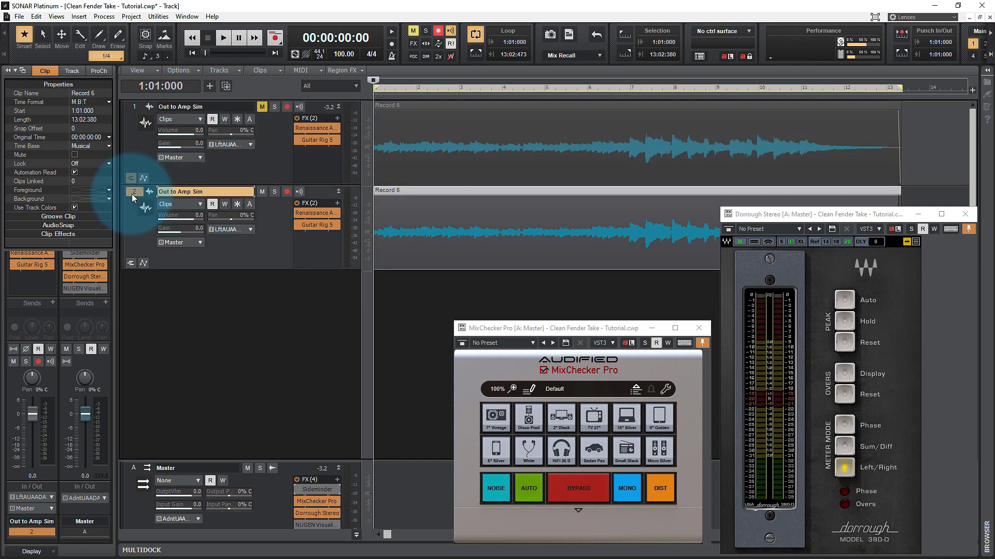
click(26, 349)
Bounce the phase-inverted duplicate to a new track as a mono Entire Mix
click(226, 71)
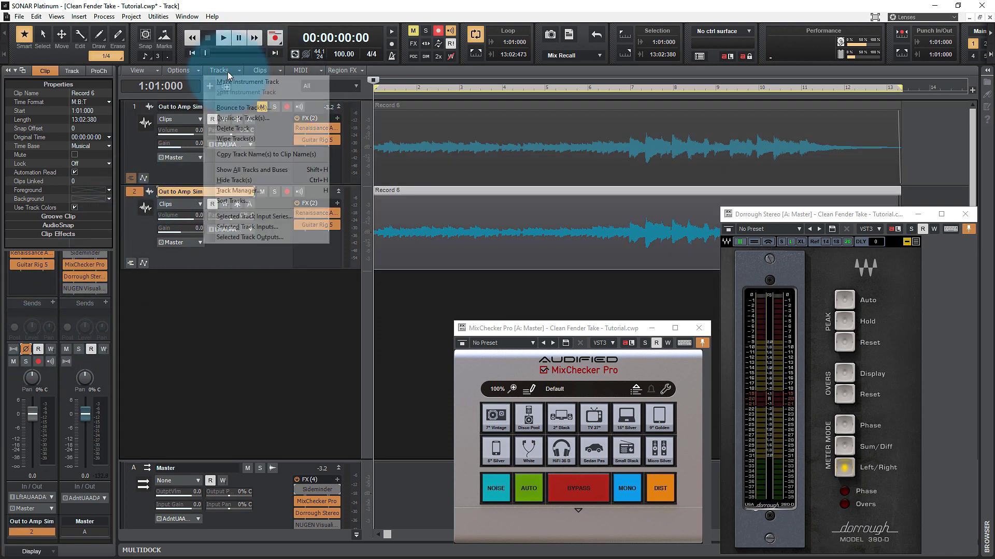
click(244, 107)
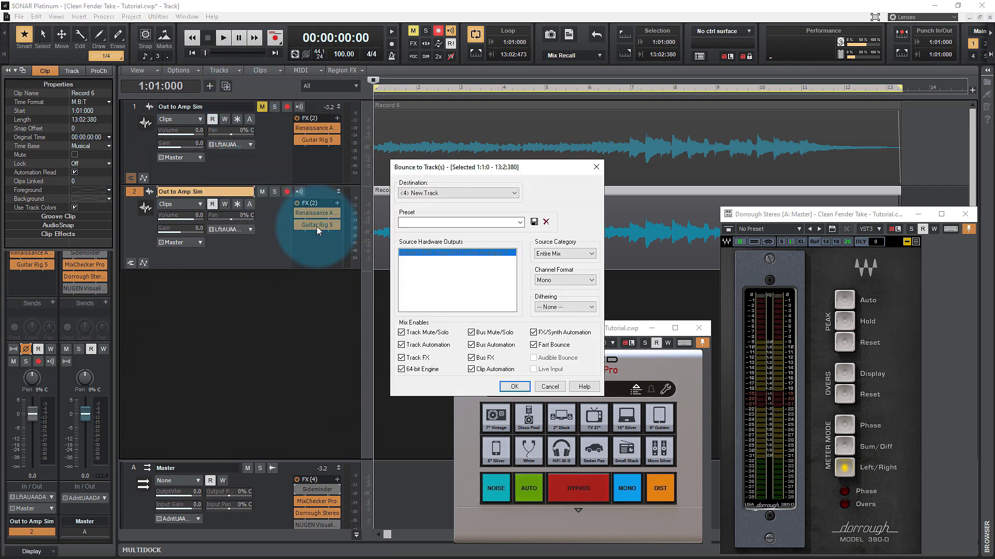
click(515, 387)
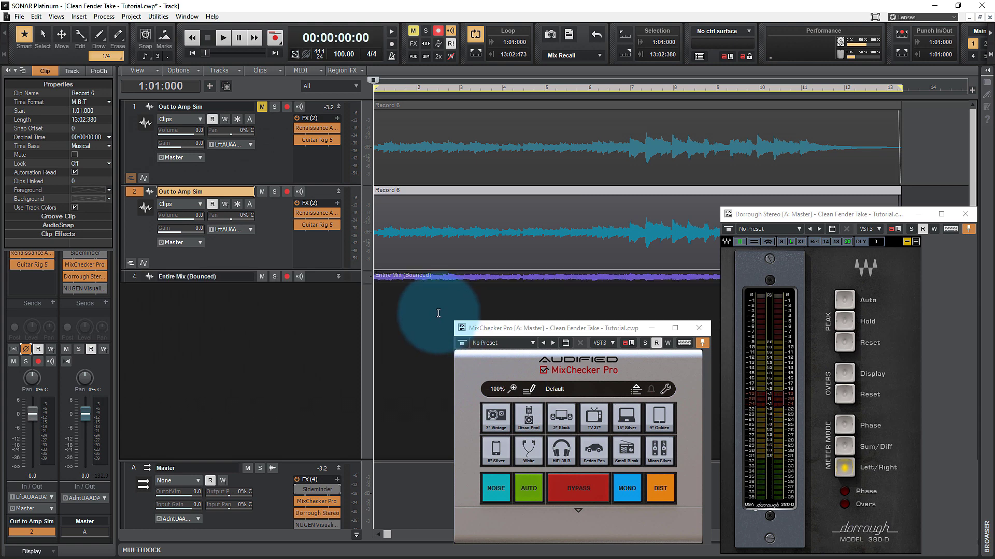
Delete the phase-inverted duplicate, Out to Amp Sim track 2
click(141, 193)
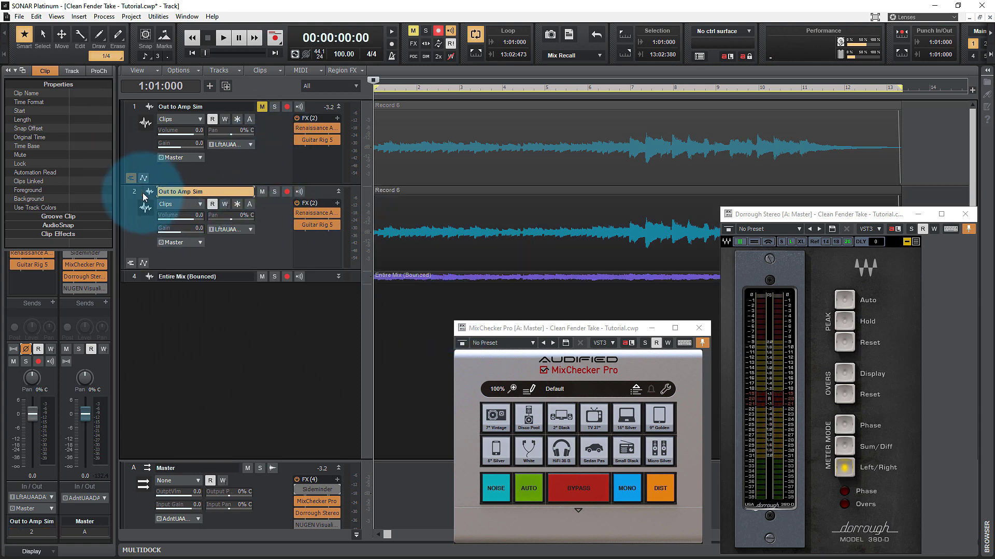
click(139, 193)
right_click(139, 192)
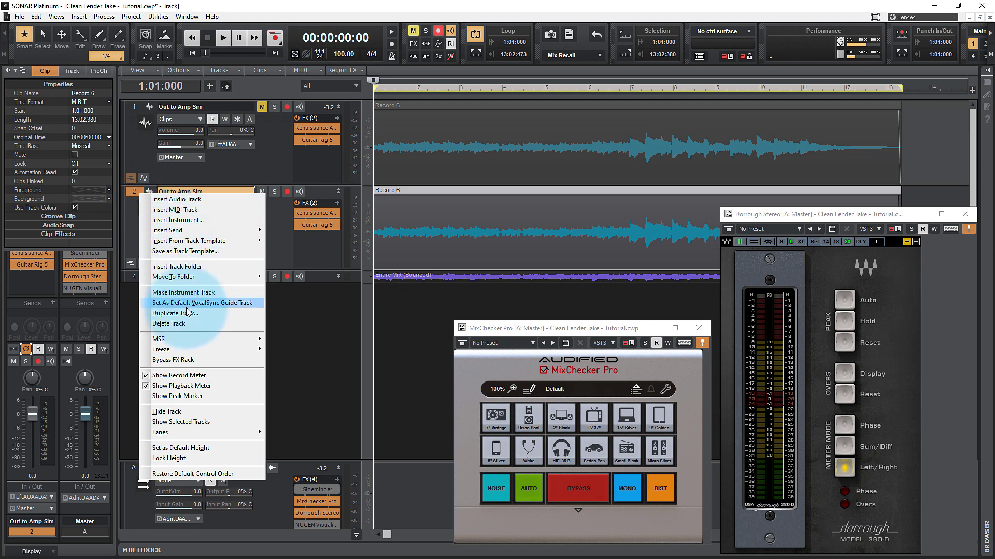
click(186, 324)
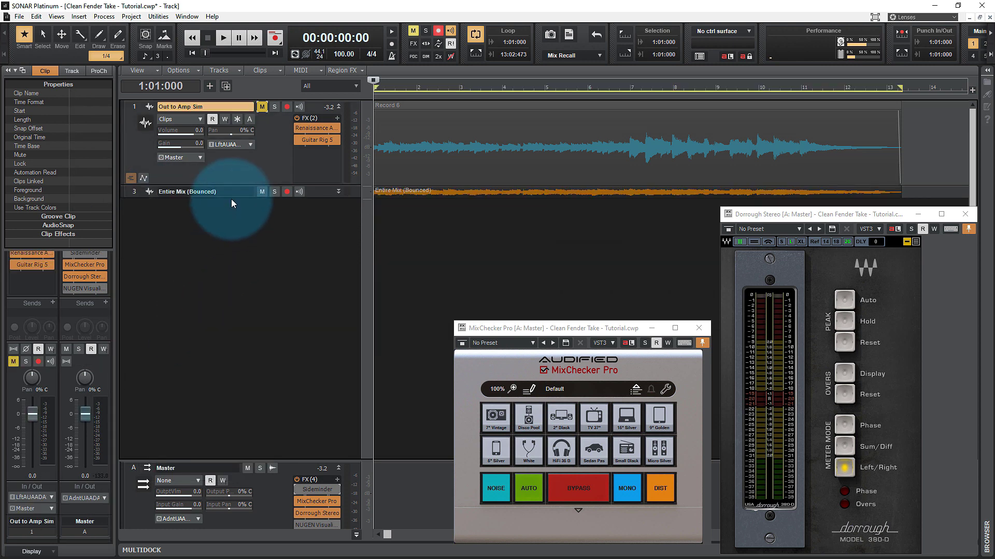
Enlarge the Entire Mix (Bounced) track and pan the original Out to Amp Sim track to 100% L
drag(233, 199, 224, 300)
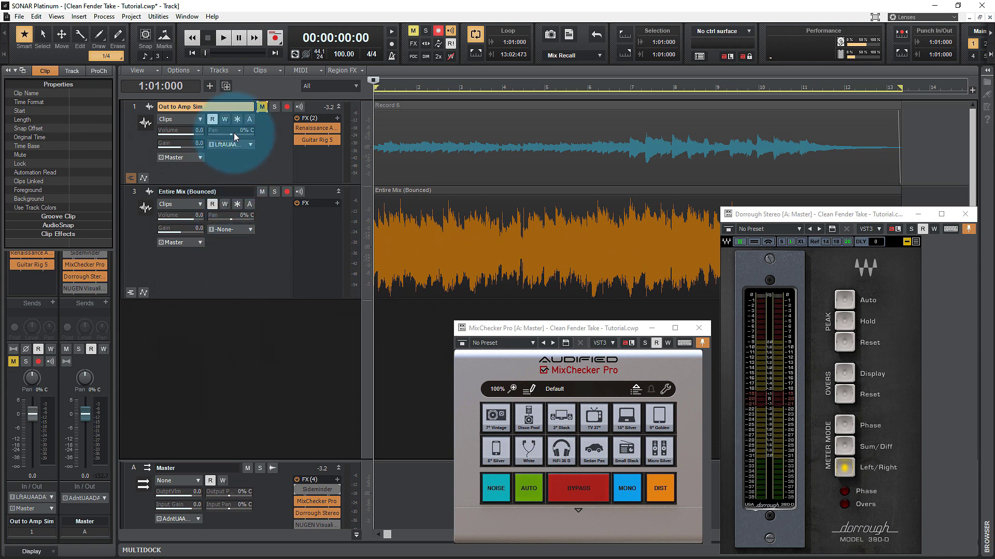
mouse_move(229, 132)
drag(229, 132, 219, 133)
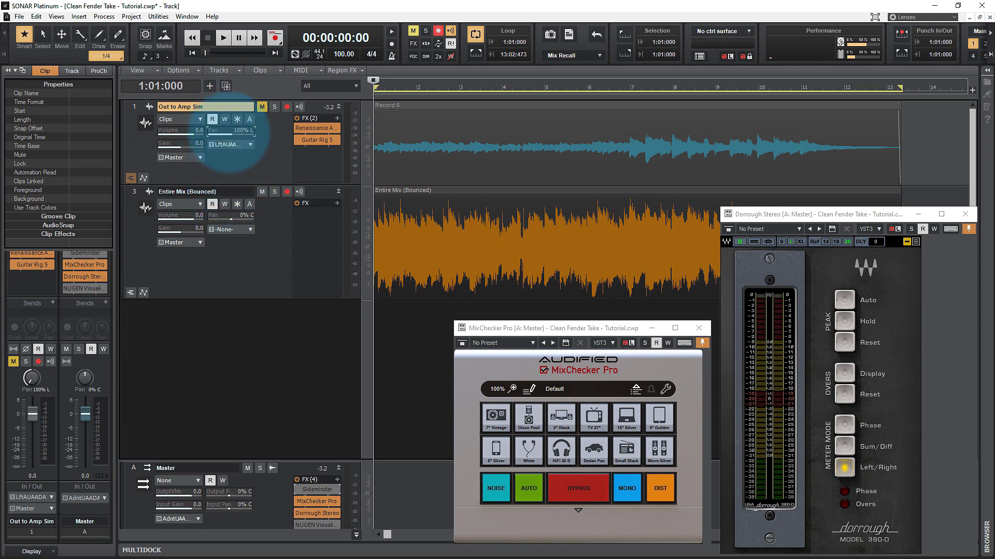
Unmute the Out to Amp Sim track and pan the Entire Mix (Bounced) track to 100% R
click(262, 107)
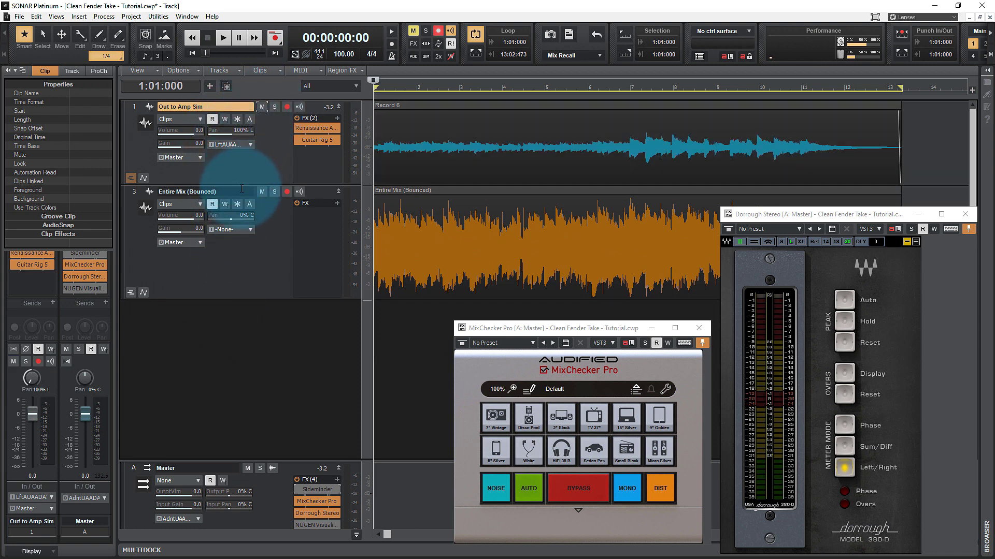
mouse_move(236, 216)
drag(236, 217, 250, 217)
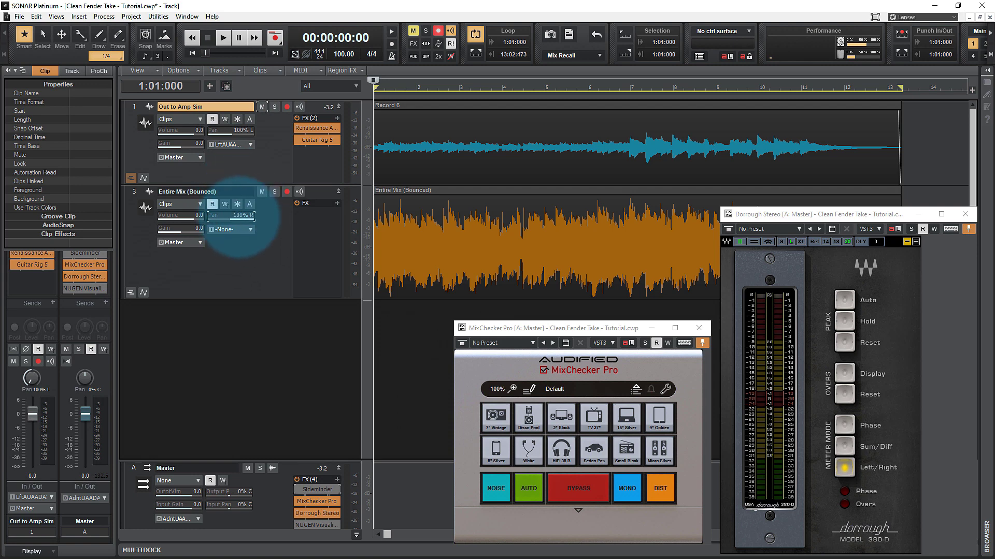
Invert the phase of the Entire Mix (Bounced) track and audition the mix with MixChecker Pro's mono monitoring on
click(134, 192)
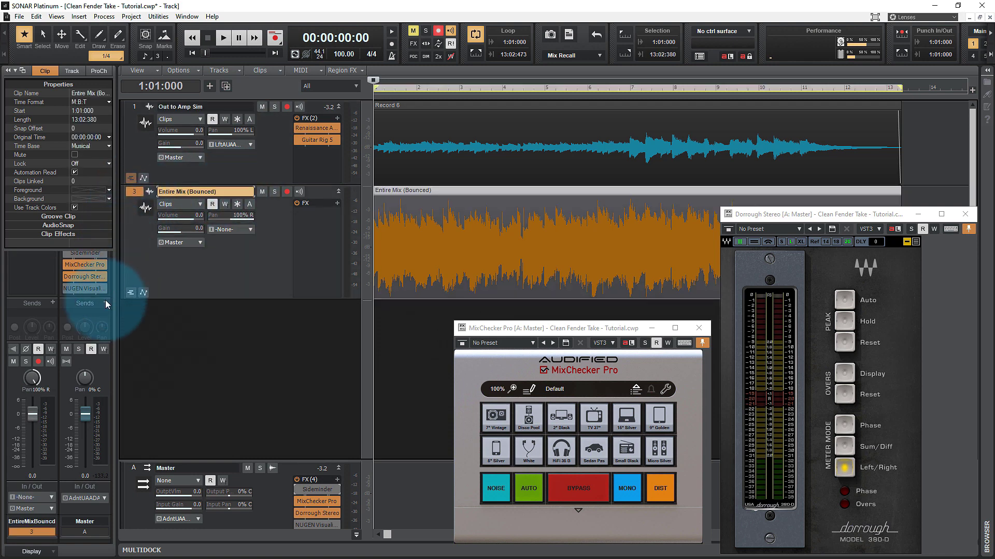
click(25, 350)
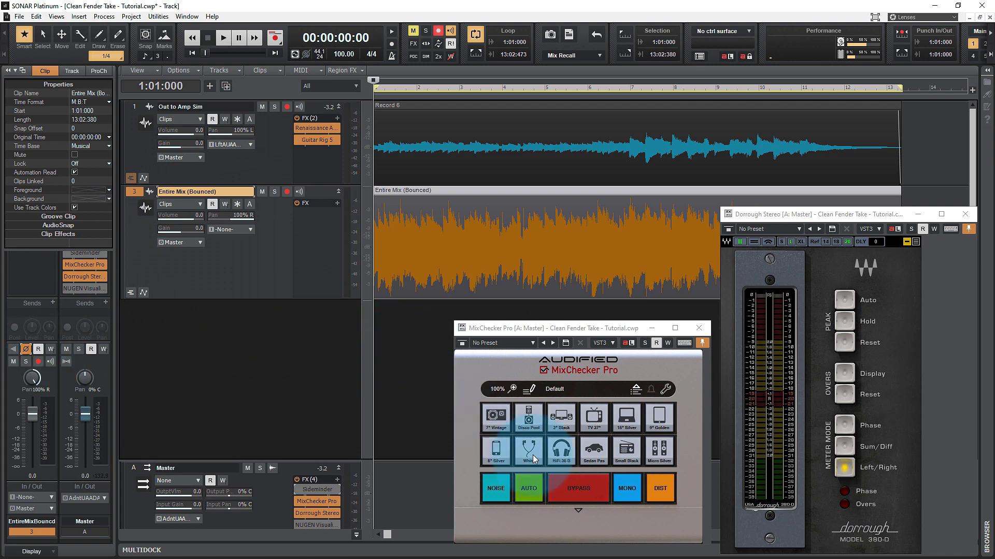
click(640, 495)
click(264, 445)
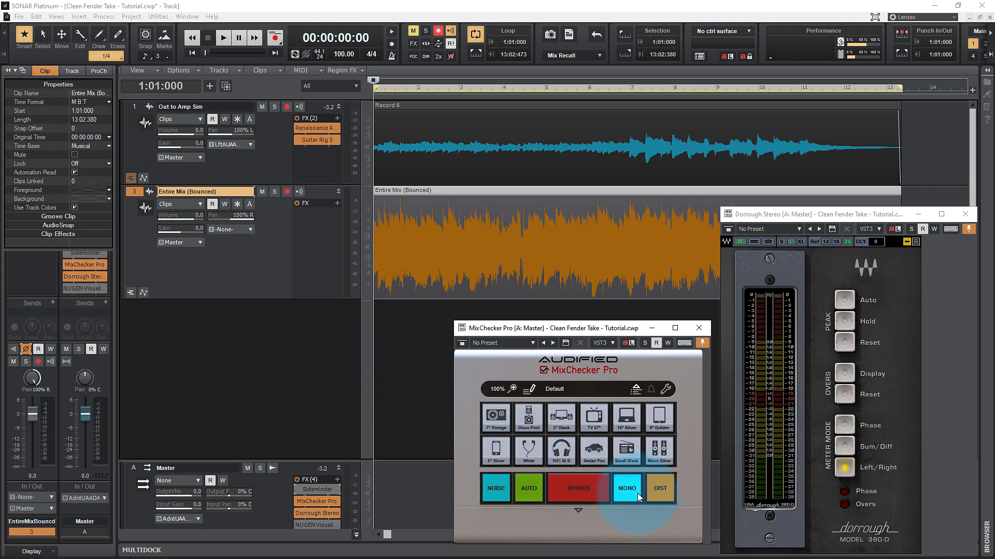
key(space)
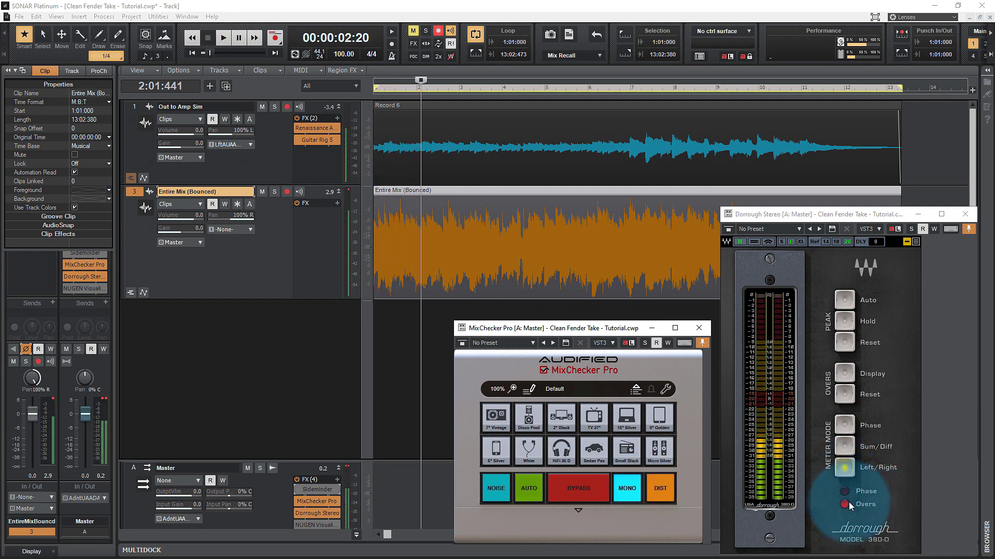
Lower the volumes of the Out to Amp Sim and Entire Mix (Bounced) tracks together to -4.5
click(133, 147)
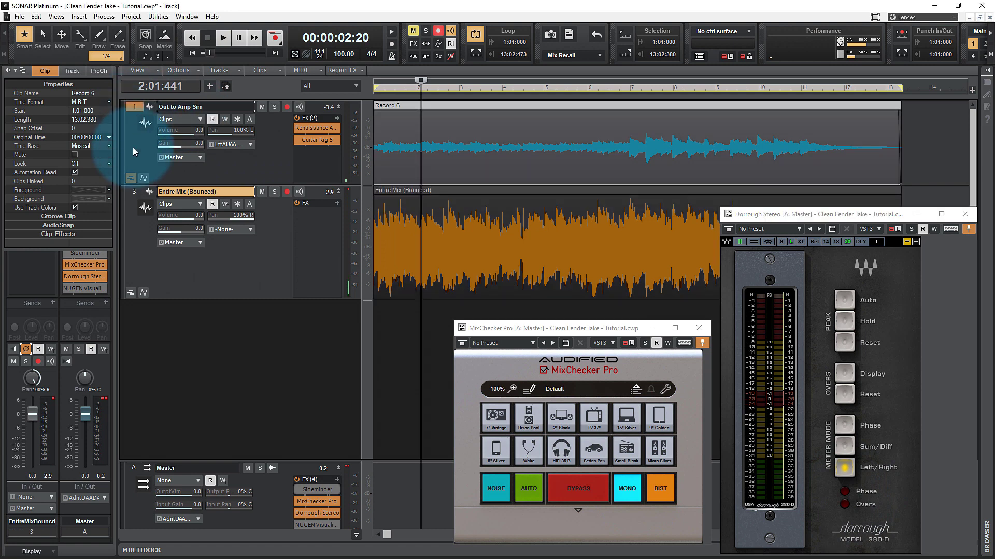
ctrl+click(142, 193)
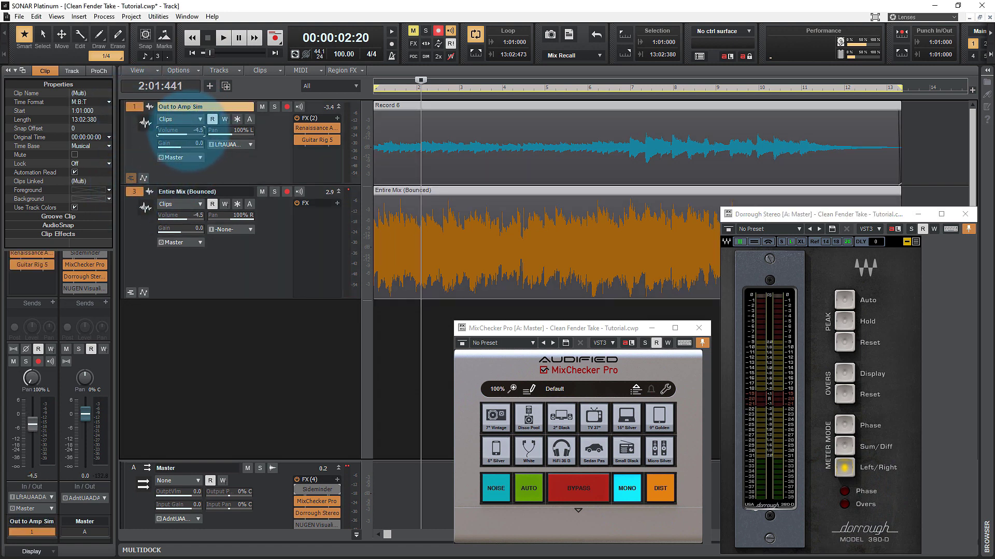
click(393, 366)
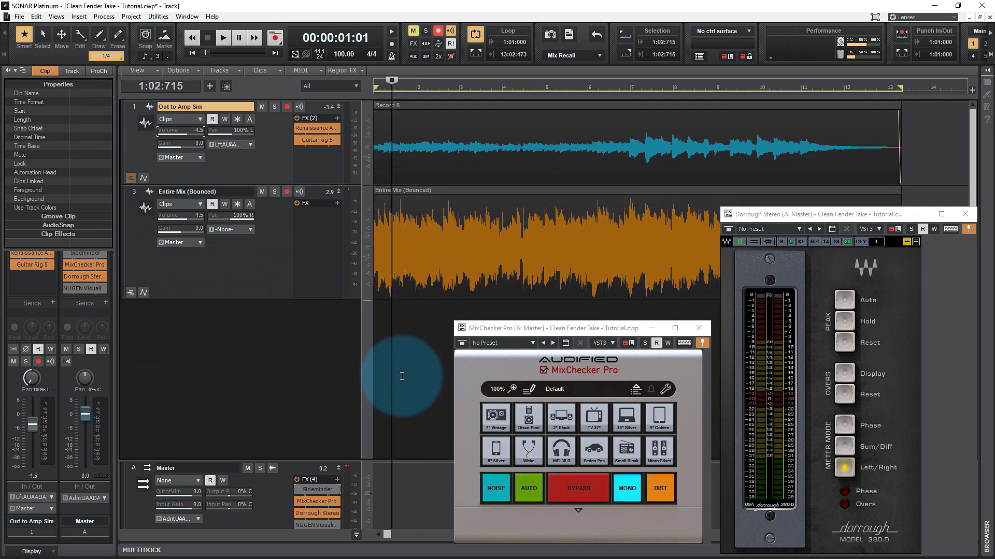
Play the quieter mix in mono, switch mono monitoring off to compare it with stereo, and stop playback
key(space)
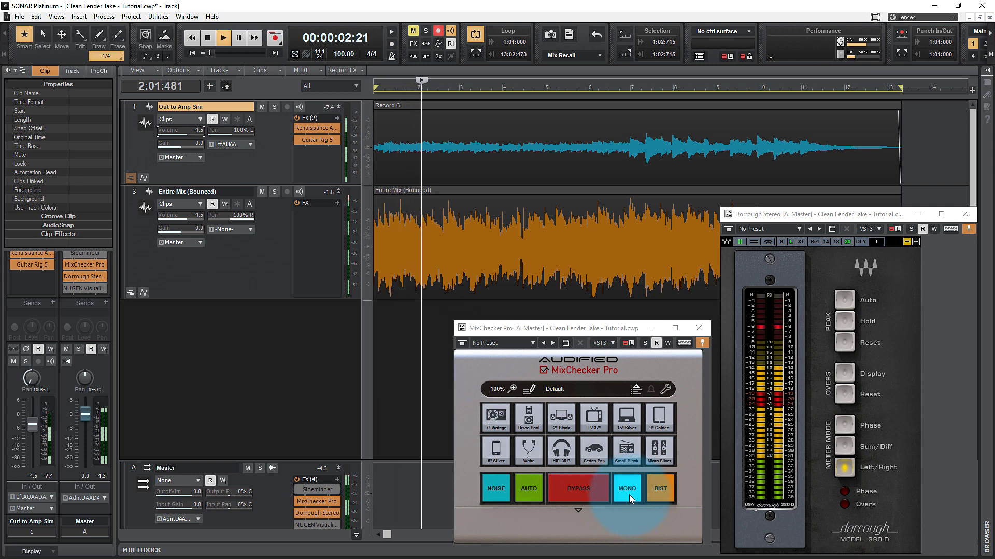
click(629, 495)
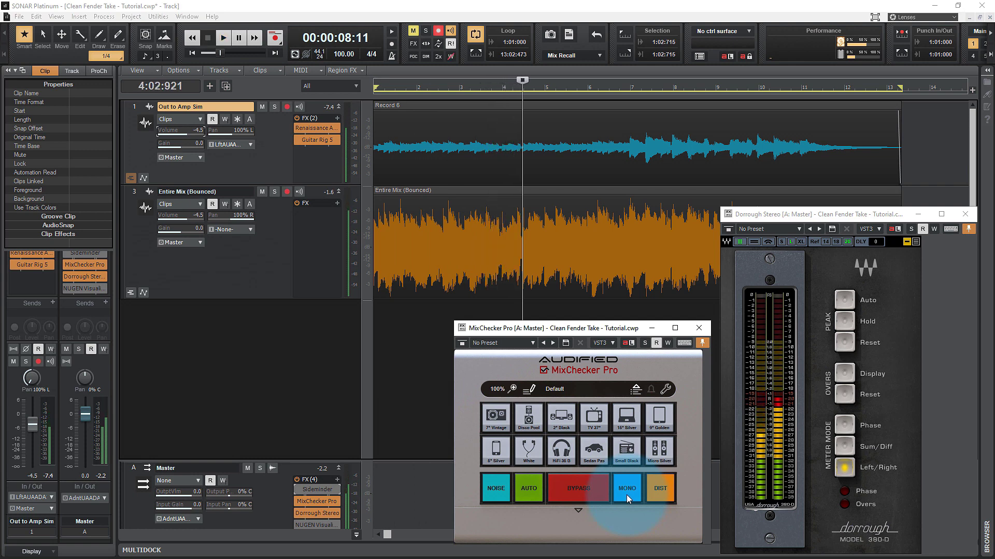
key(space)
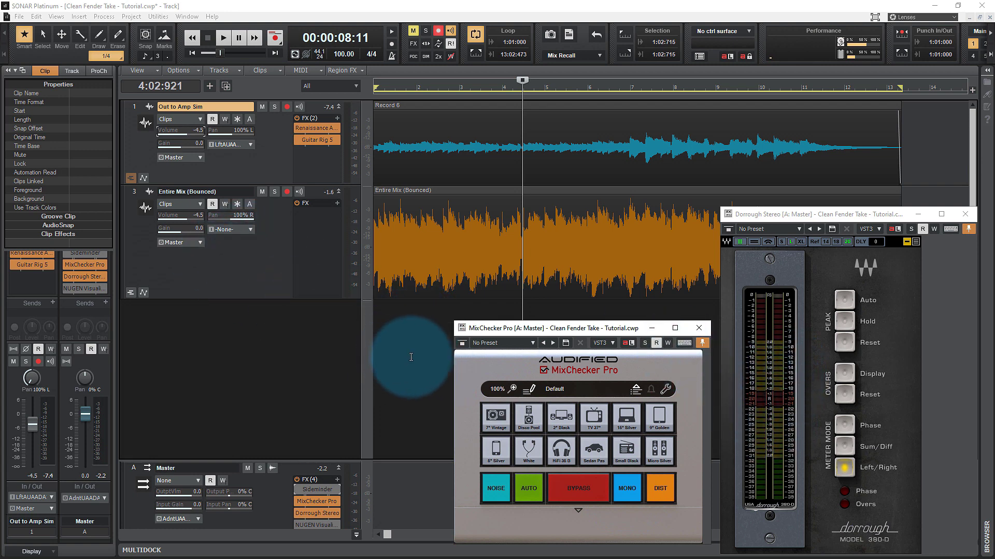
Play the mix from the start and lower the Entire Mix (Bounced) track's volume to -10.1
key(w)
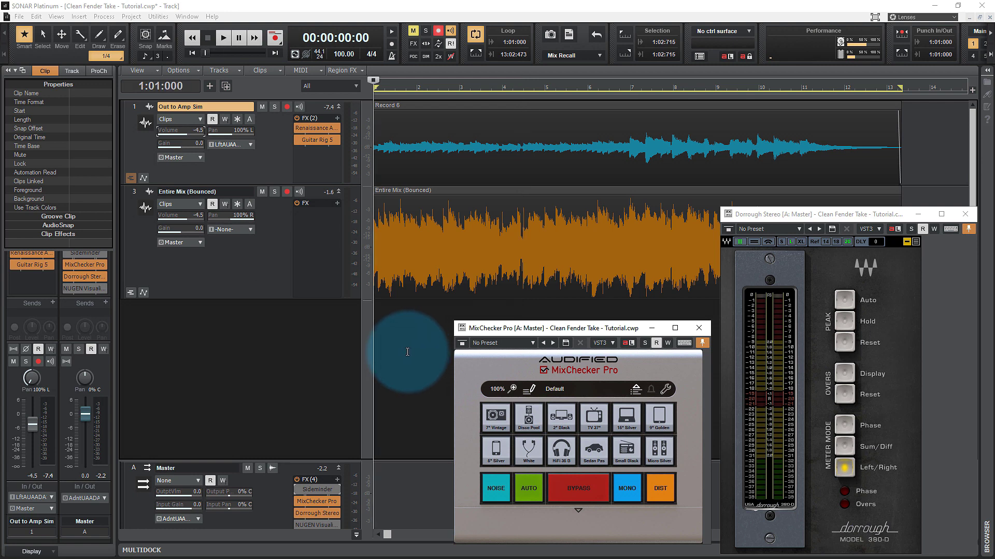
key(space)
drag(193, 219, 176, 219)
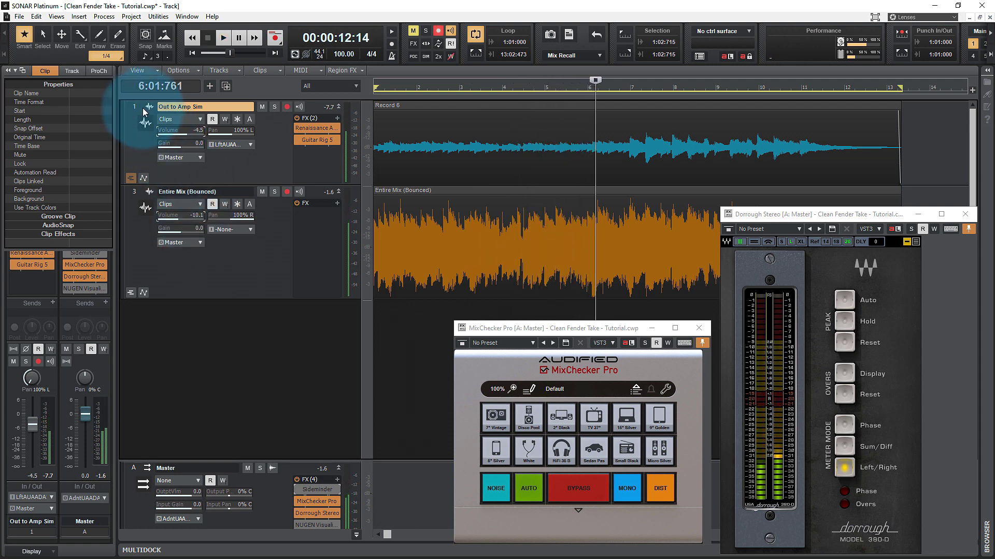
Raise both tracks' volumes together, to -1.8 for Out to Amp Sim and -7.3 for Entire Mix (Bounced)
drag(138, 107, 123, 193)
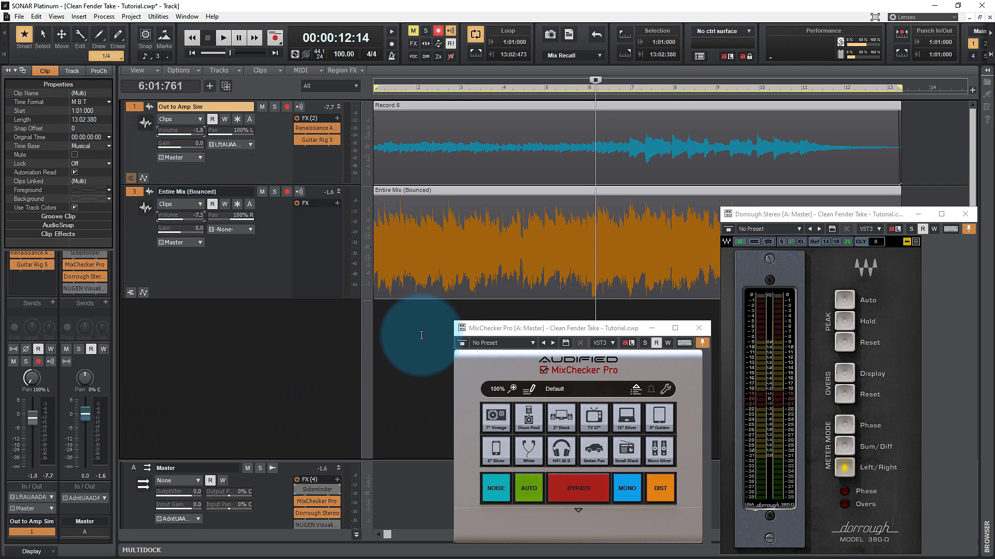
click(416, 333)
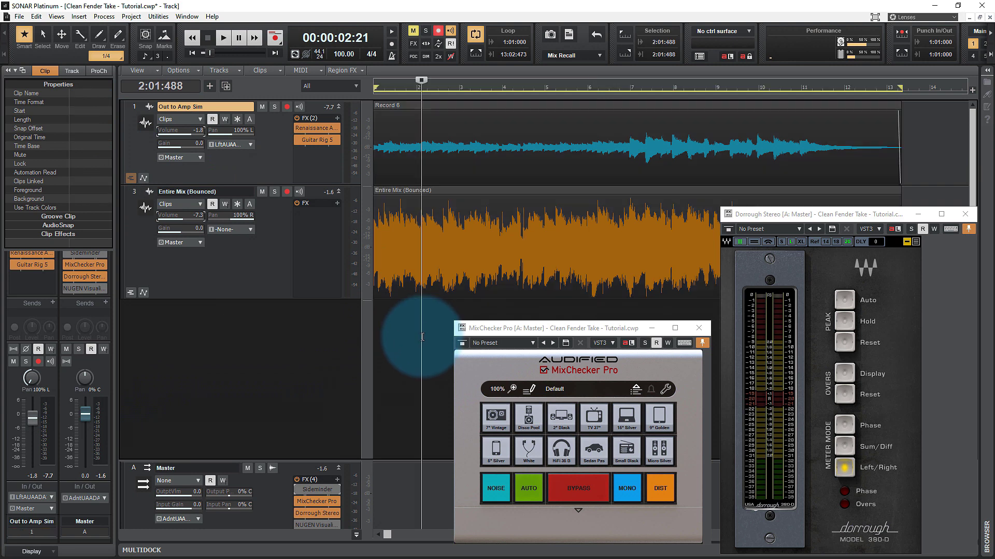
Play the balanced mix from the start and toggle mono monitoring to compare its mono and stereo sound, ending in stereo
key(w)
key(space)
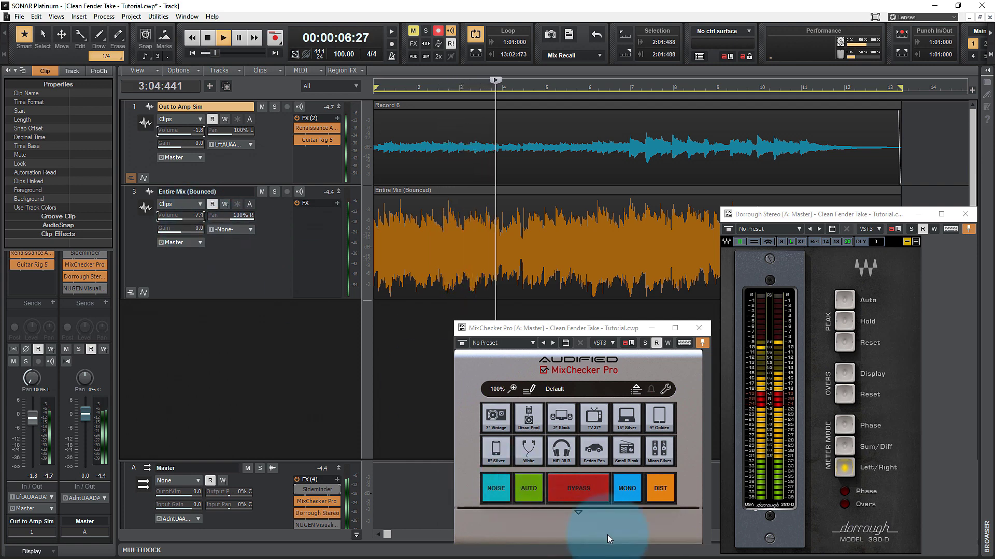
click(627, 488)
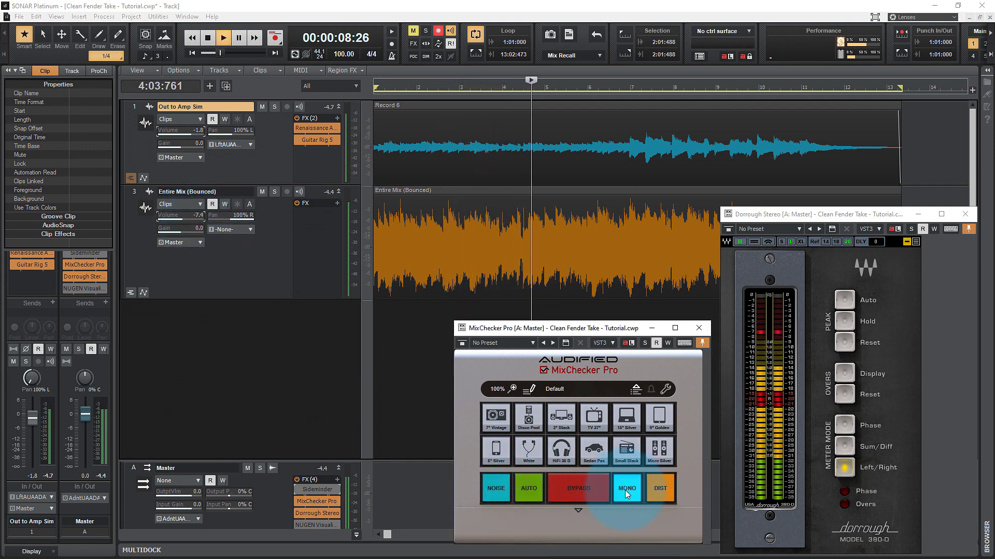
click(625, 490)
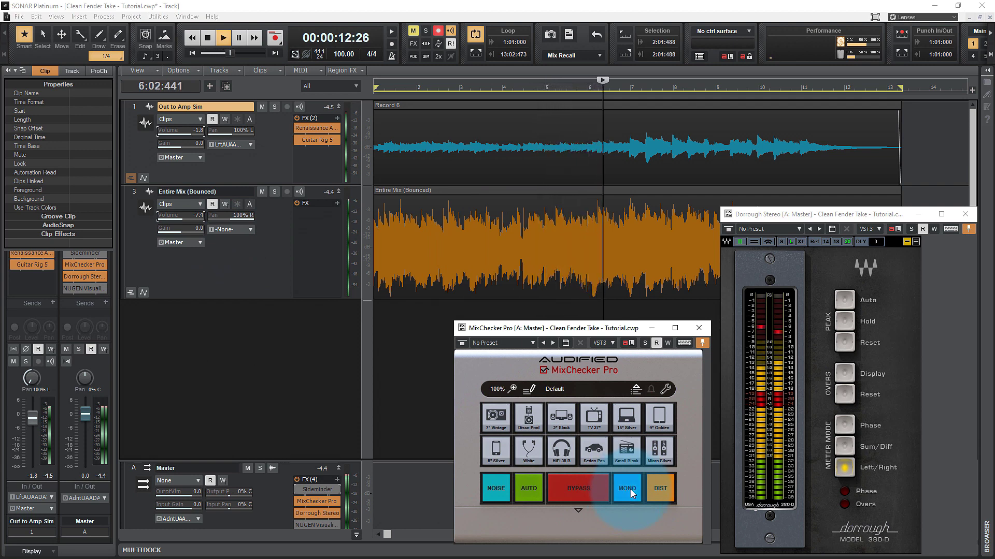
click(822, 498)
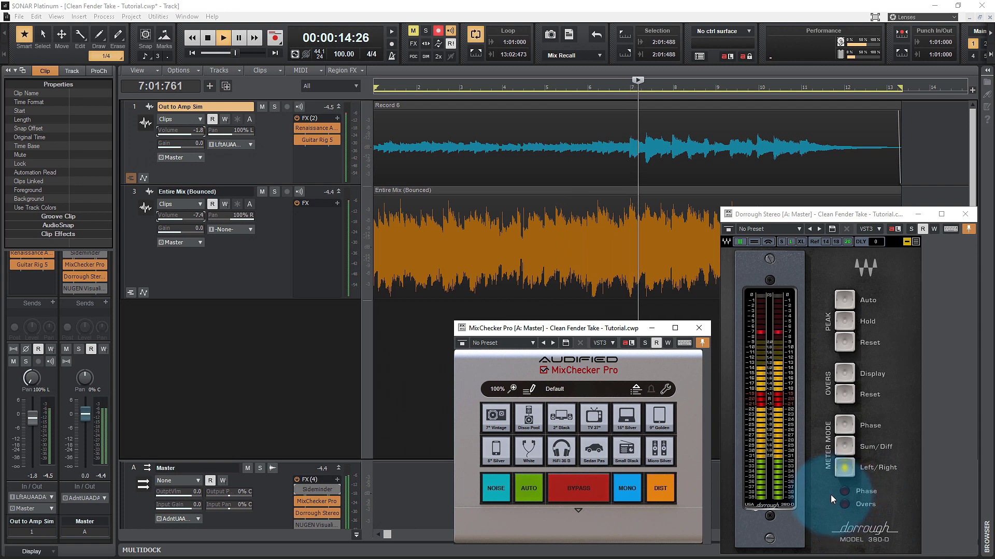
click(673, 496)
click(628, 496)
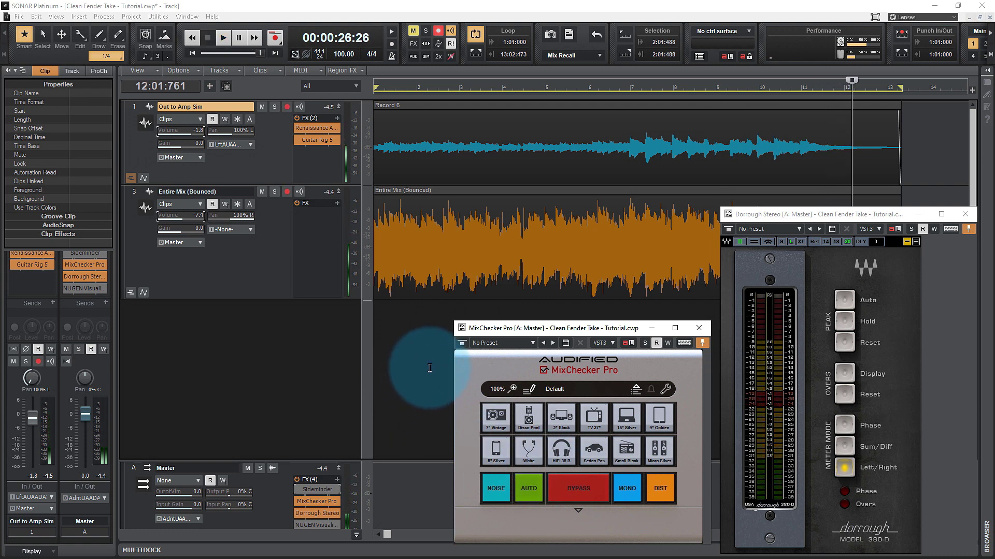
key(space)
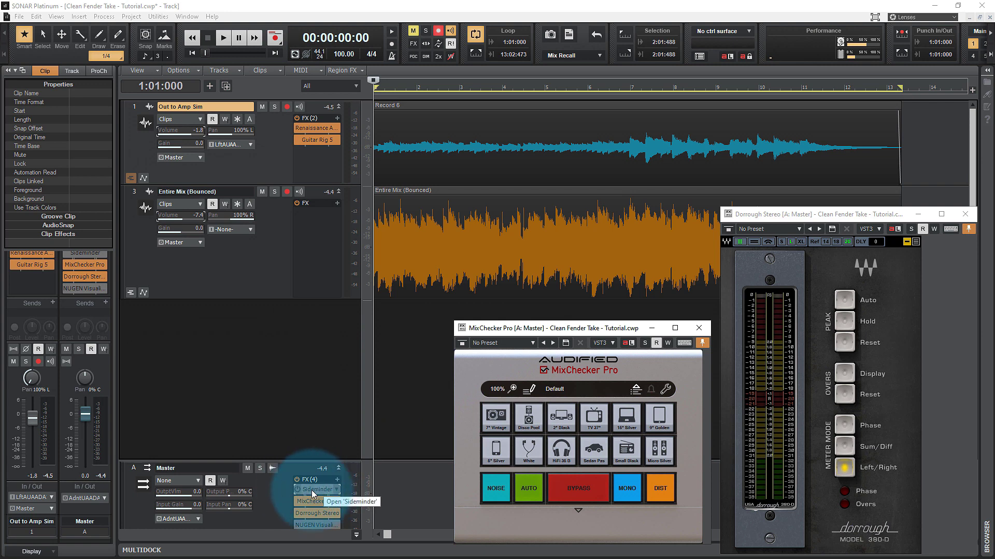
Enable and open the Sideminder plugin on the Master bus and play the mix through it
double_click(295, 490)
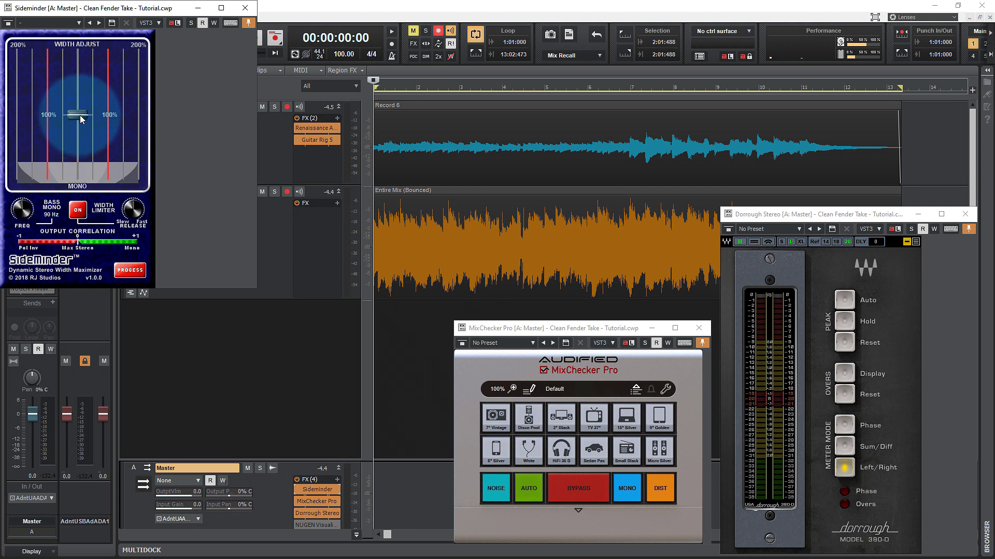
mouse_move(79, 115)
mouse_down()
mouse_move(90, 38)
mouse_move(89, 114)
mouse_up()
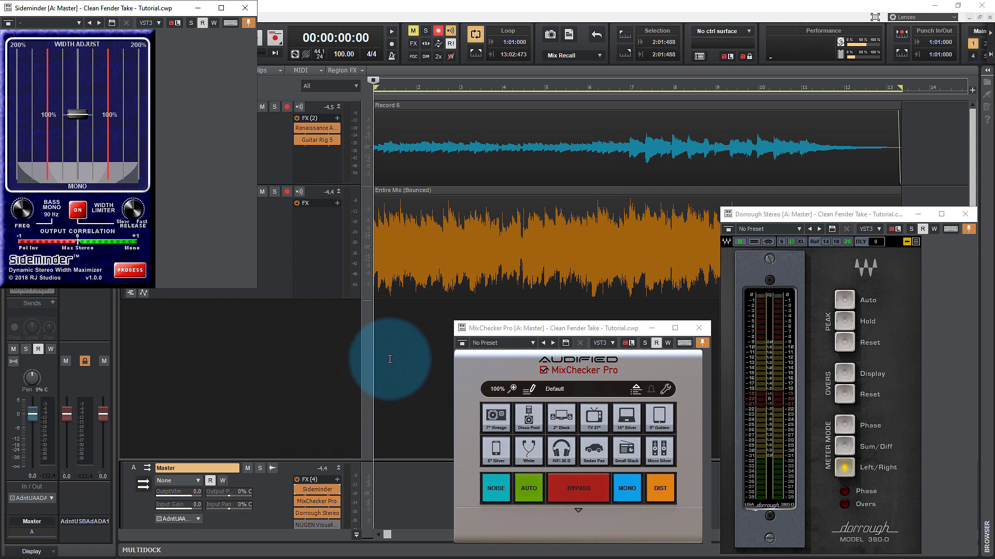
key(space)
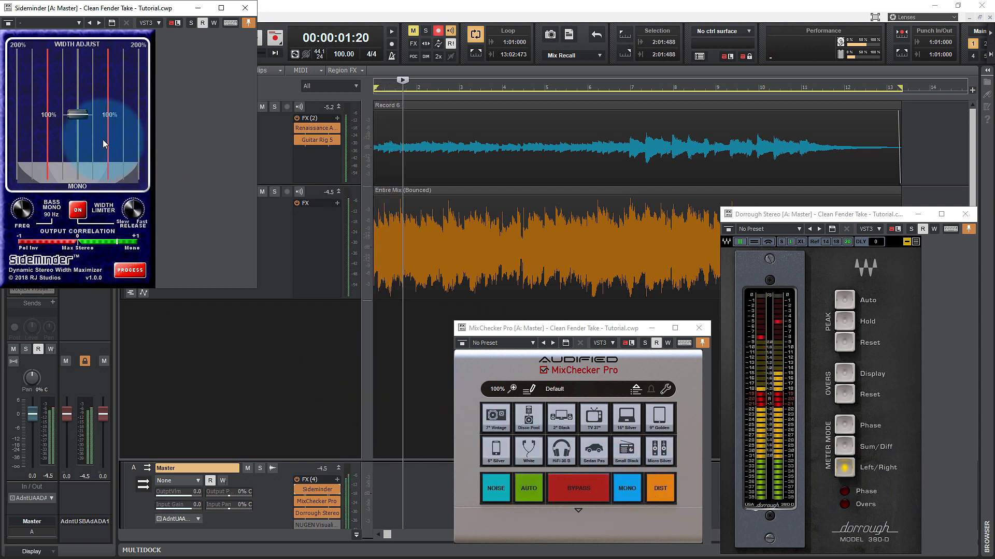
Raise Sideminder's width to roughly midway between 100% and 200% and check the widened mix in mono
drag(82, 116, 85, 86)
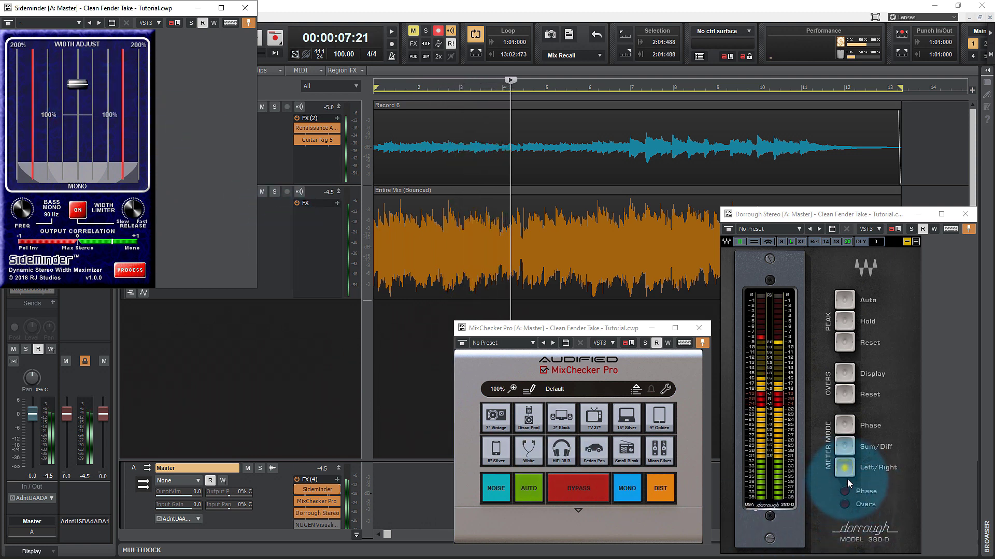
click(630, 488)
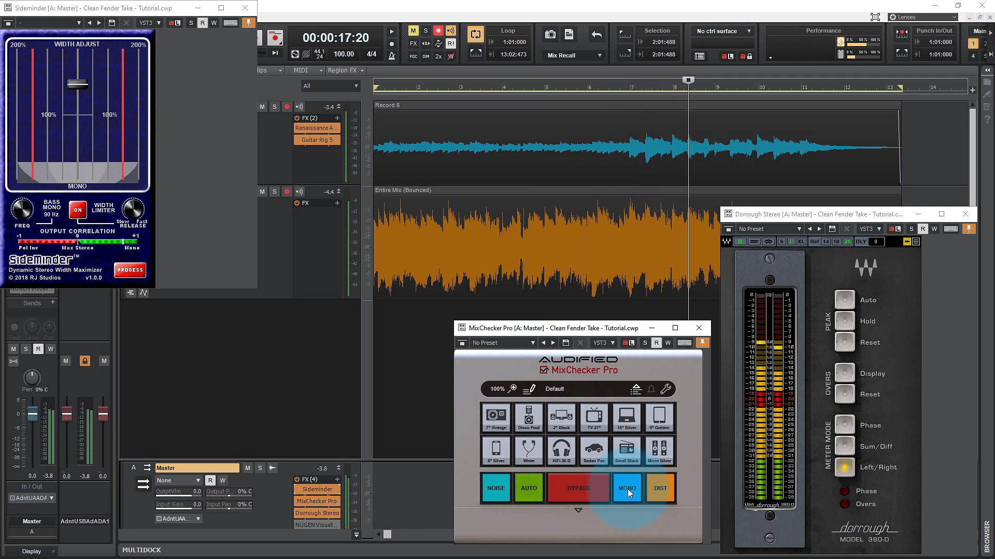
click(407, 372)
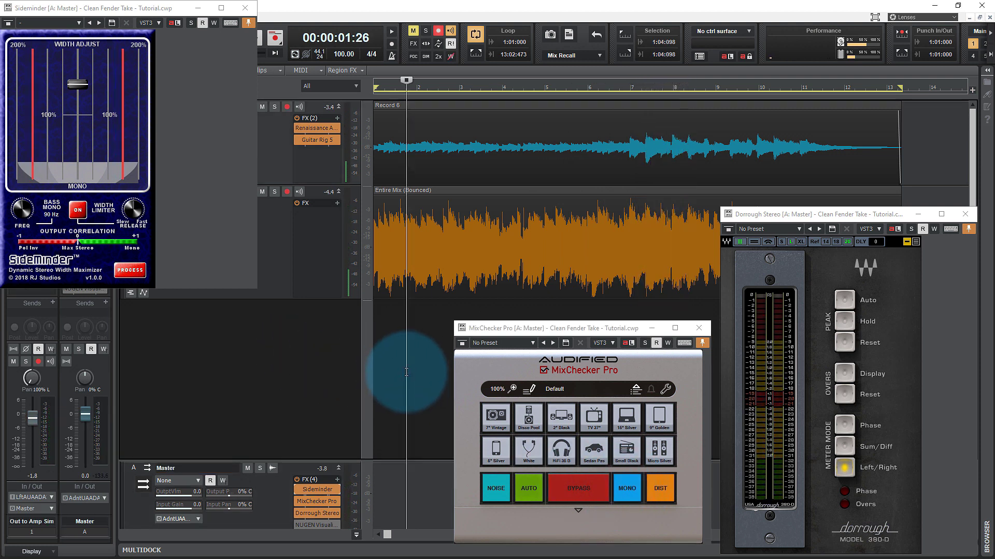
Return to the project start and raise Sideminder's width adjustment further, close to 200%
key(w)
click(182, 227)
click(74, 85)
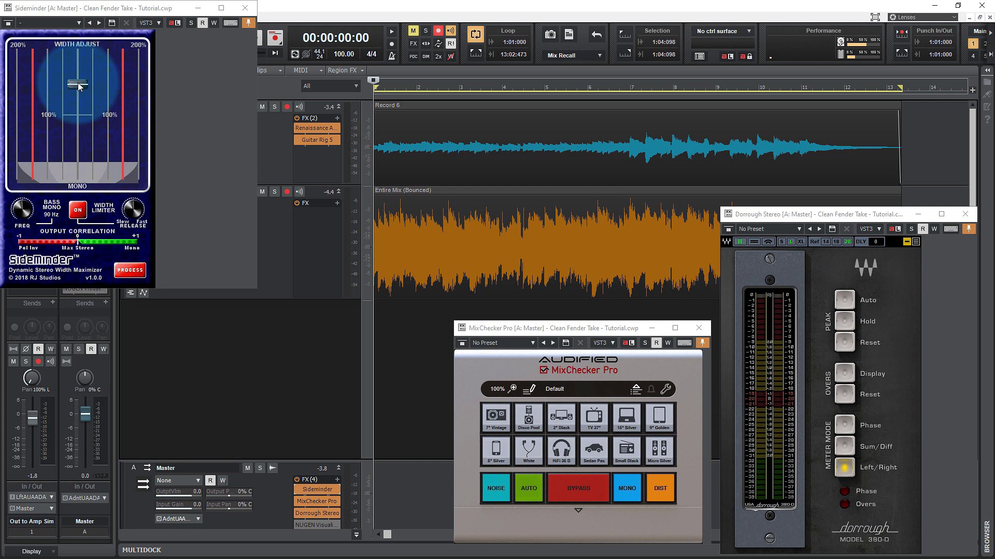
drag(79, 87, 78, 62)
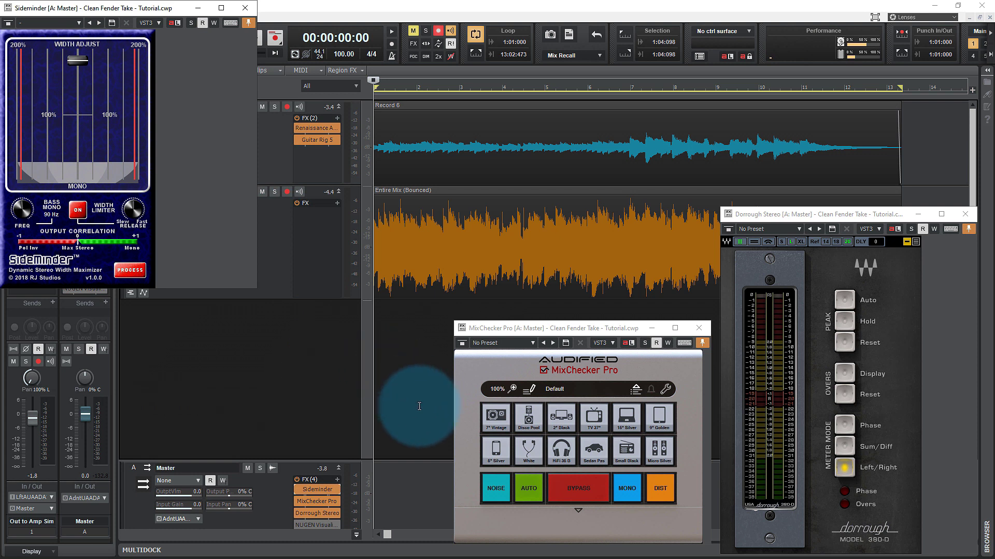
Play the extra-wide mix and toggle mono monitoring to check its mono translation
key(space)
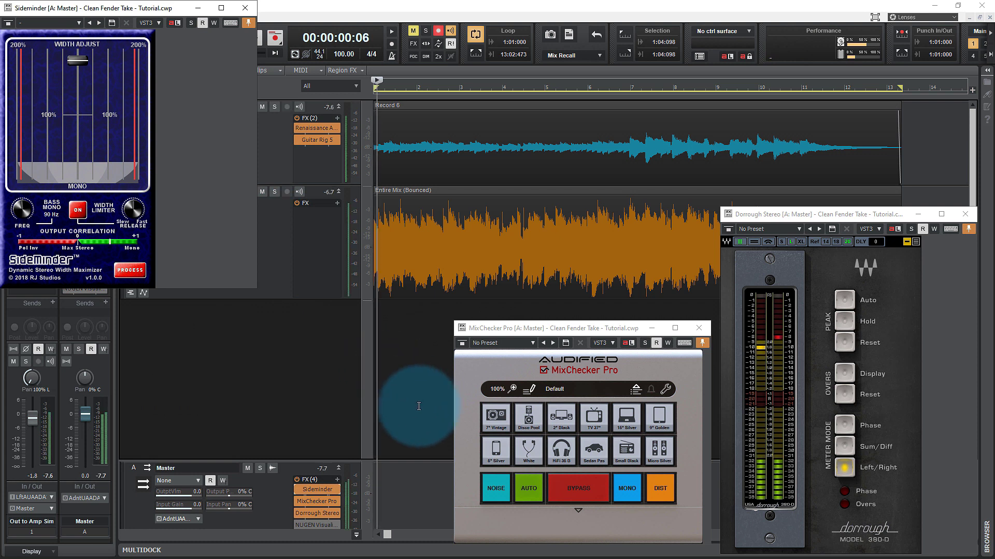
click(633, 493)
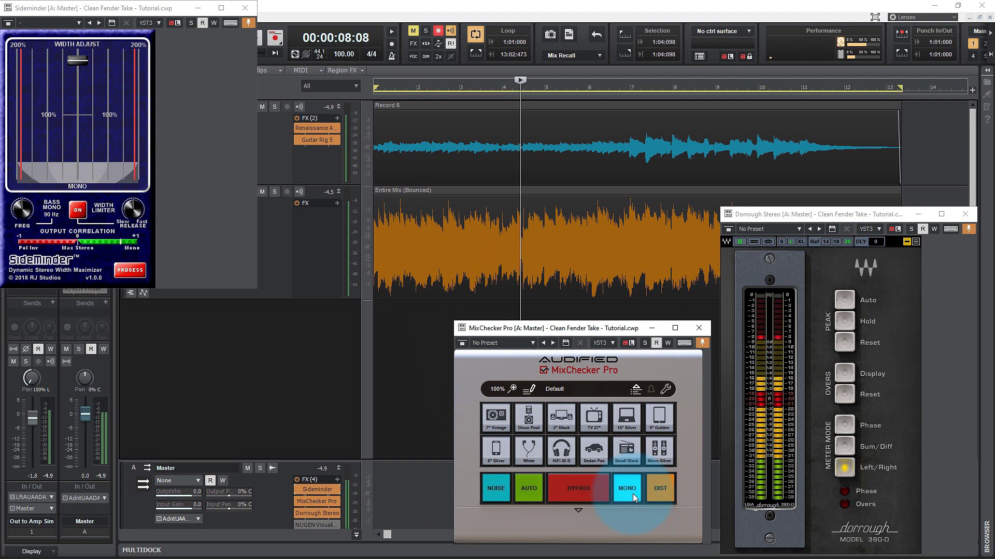
click(633, 494)
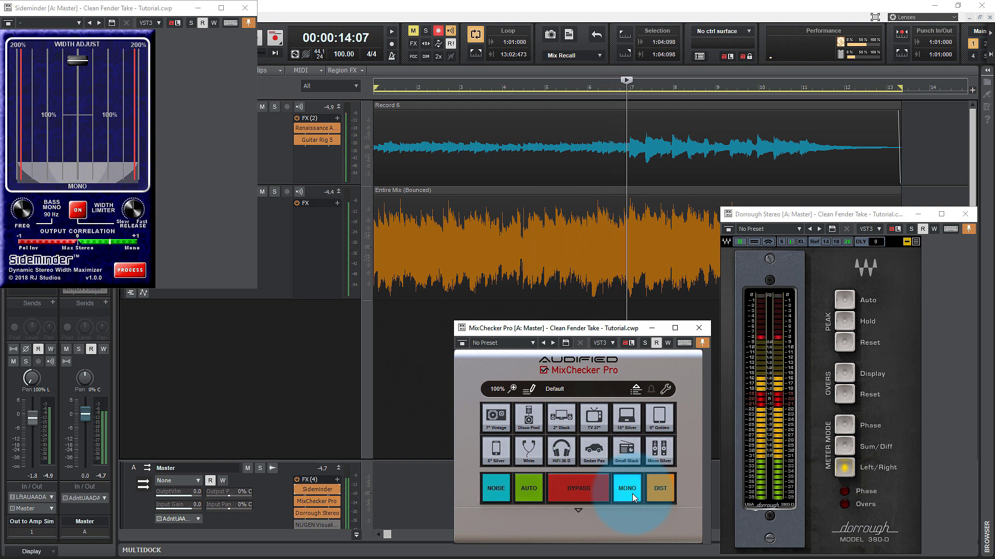
key(space)
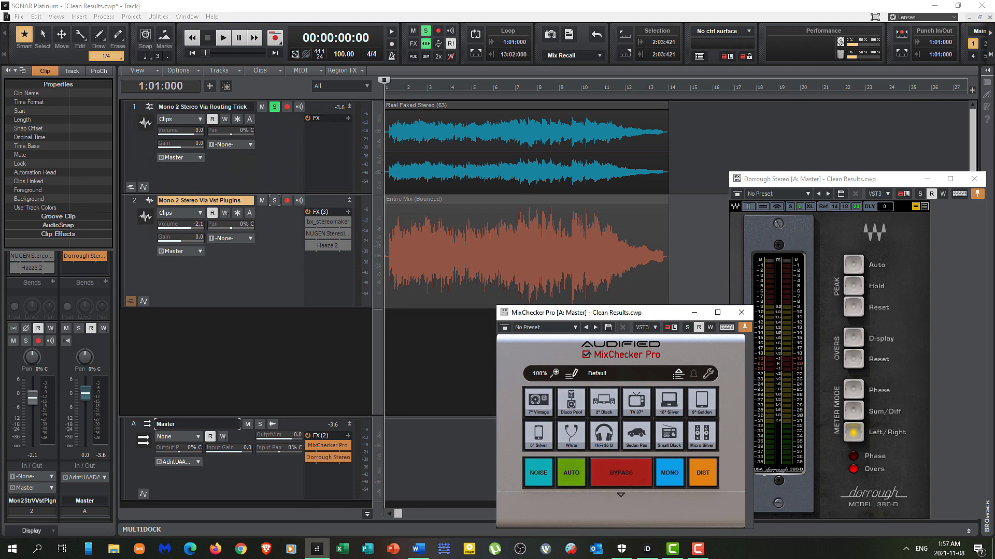
Select the Mono 2 Stereo Via Routing Trick track, play it from the start and toggle mono monitoring to check its mono translation
click(135, 107)
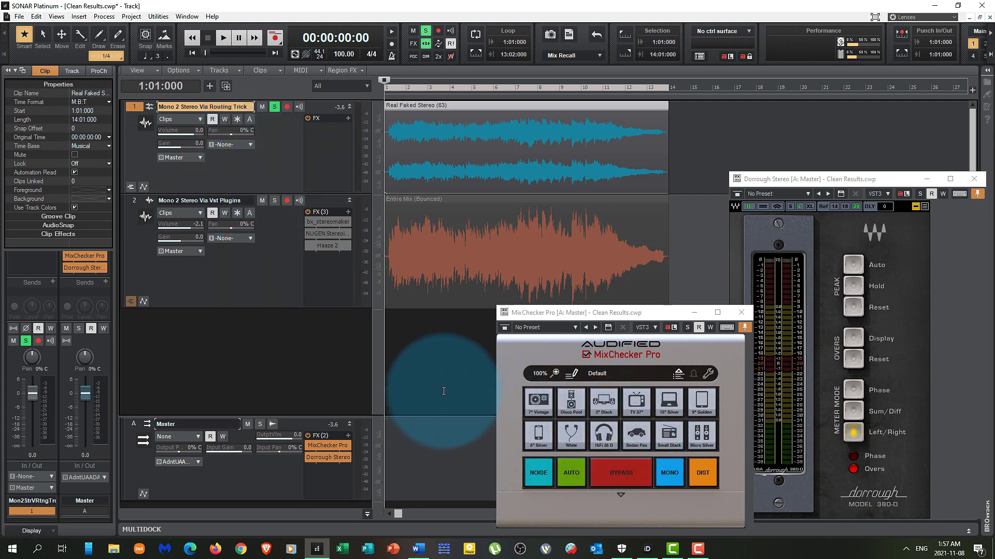
key(space)
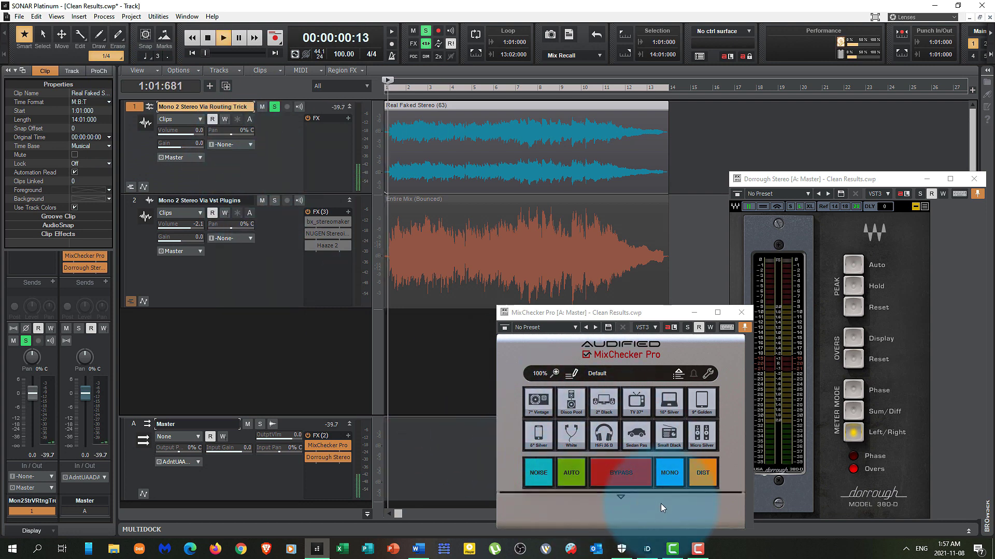
click(671, 473)
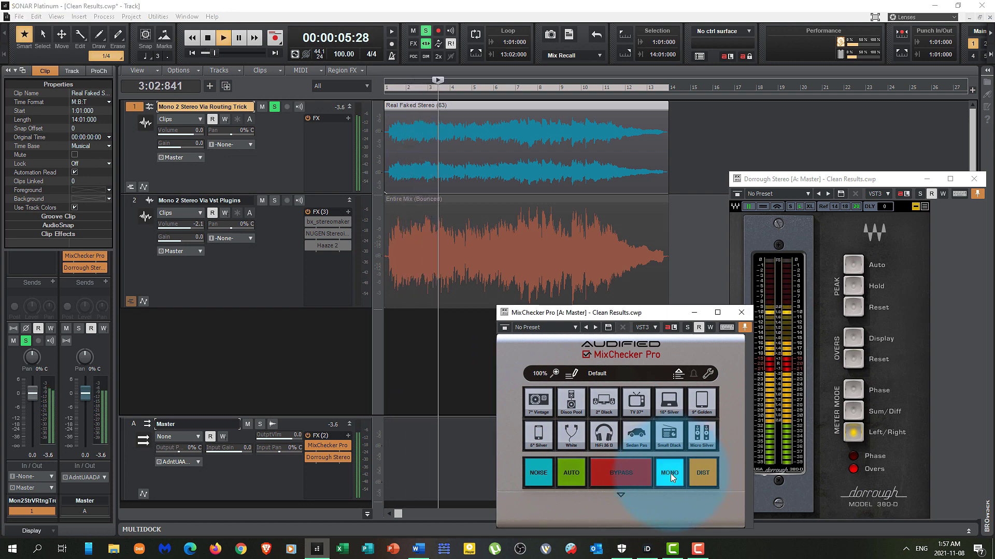
click(670, 474)
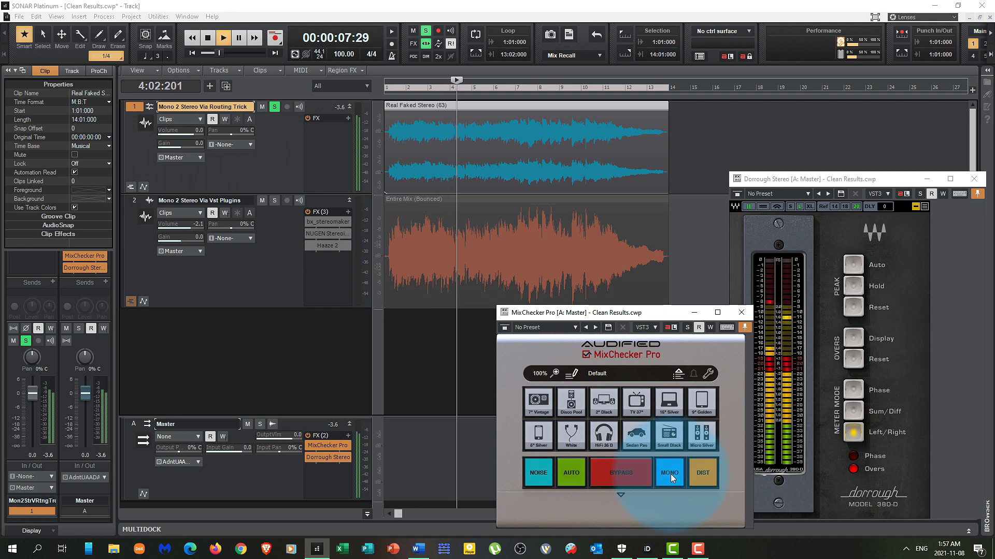
click(669, 474)
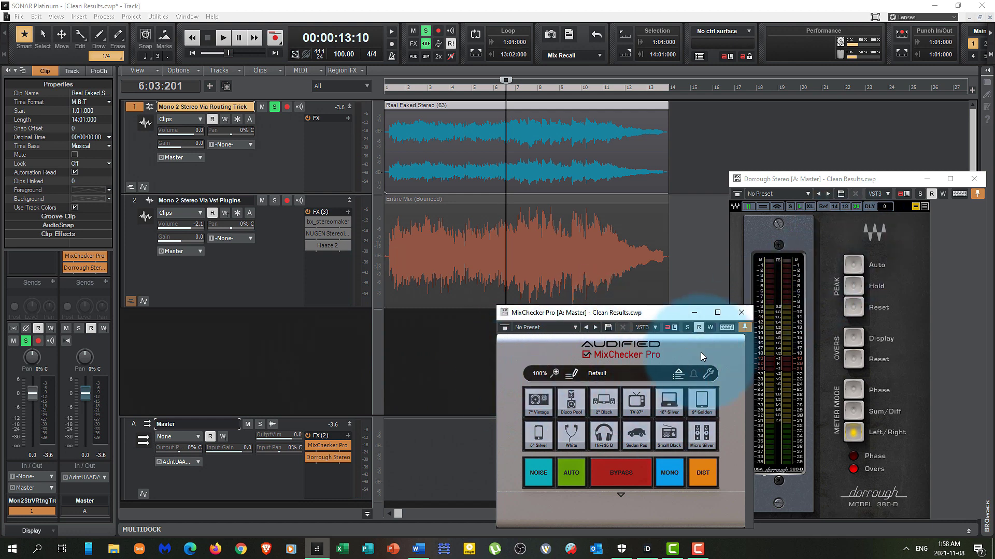
click(668, 470)
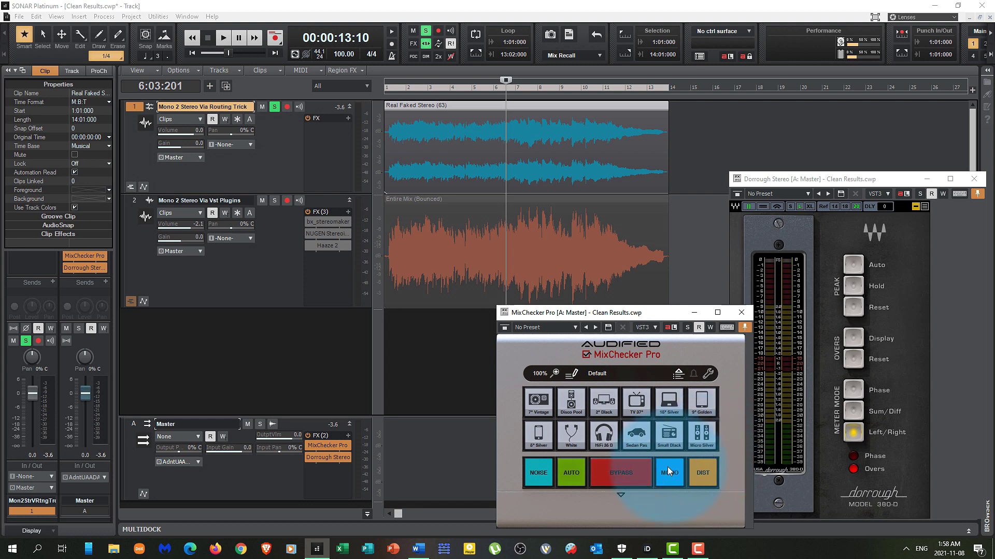
click(667, 469)
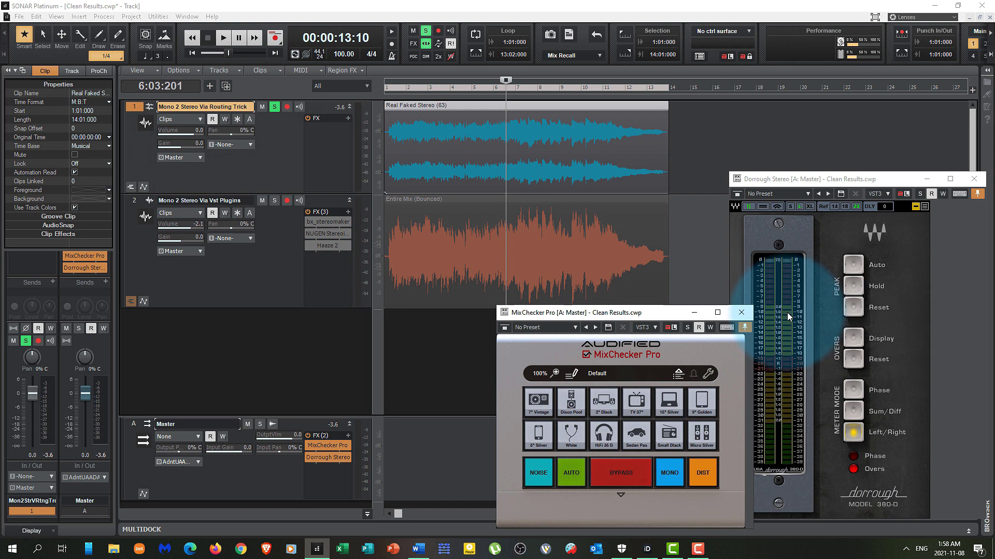
Solo the Mono 2 Stereo Via Vst Plugins track, enable its bx_stereomaker plugin and set Stereo-Exp to about 105%
click(275, 201)
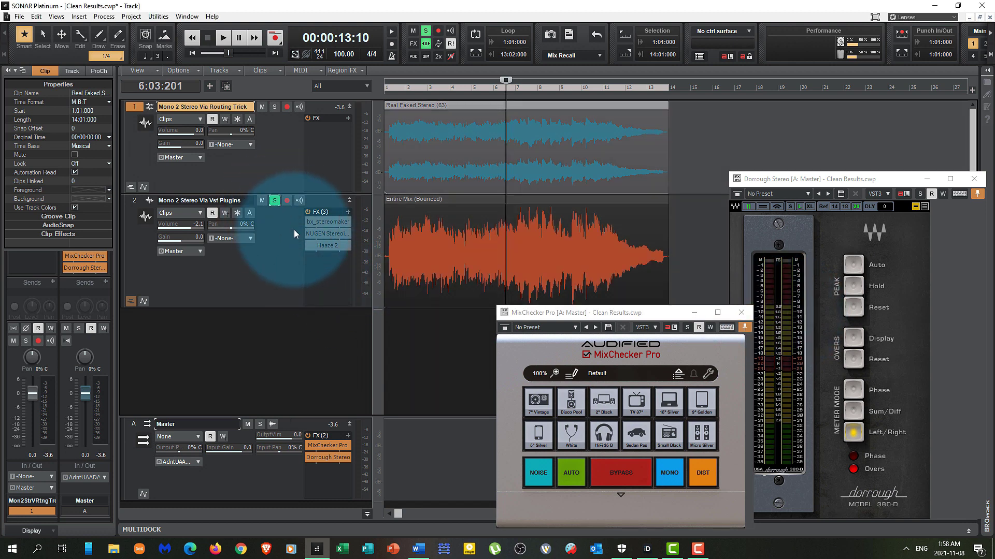
double_click(313, 223)
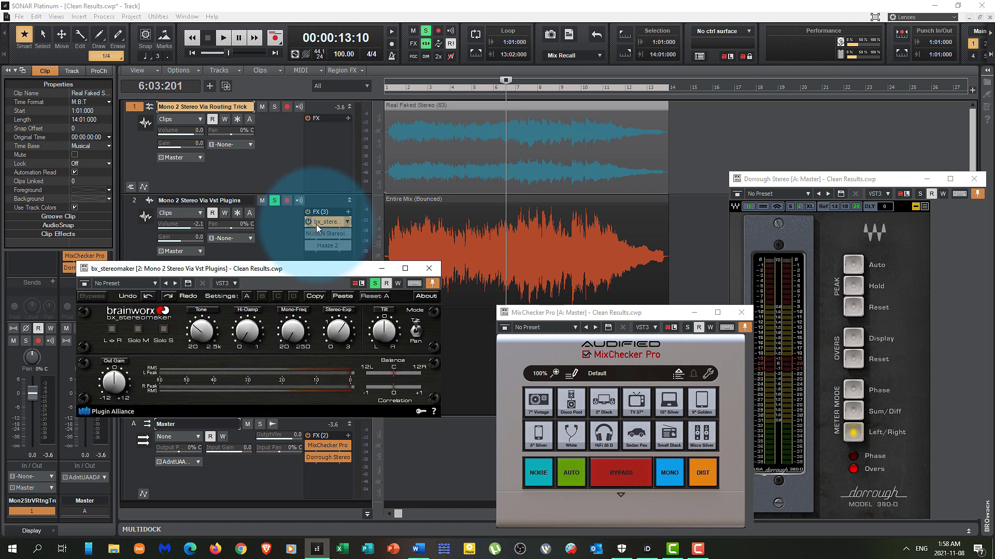
drag(331, 343, 335, 336)
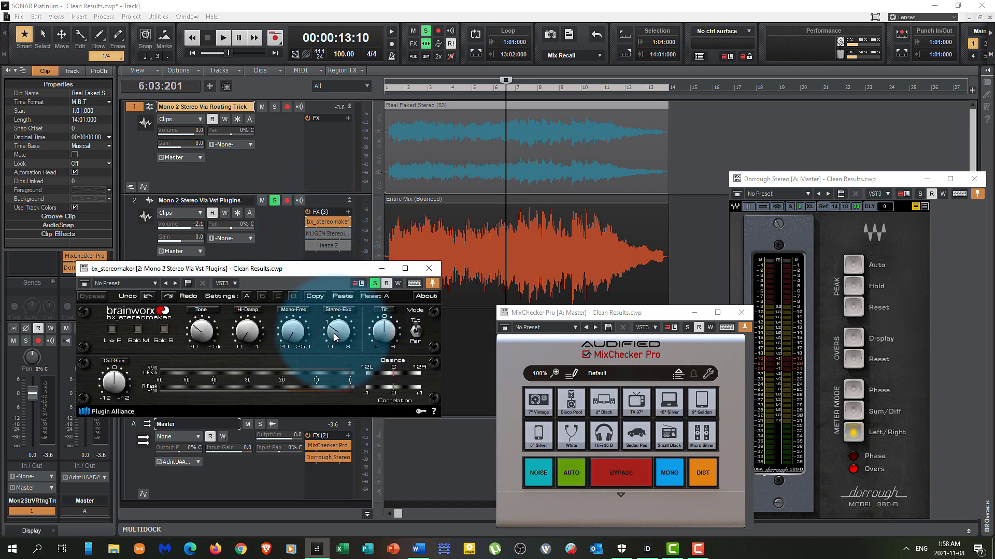
drag(334, 336, 334, 328)
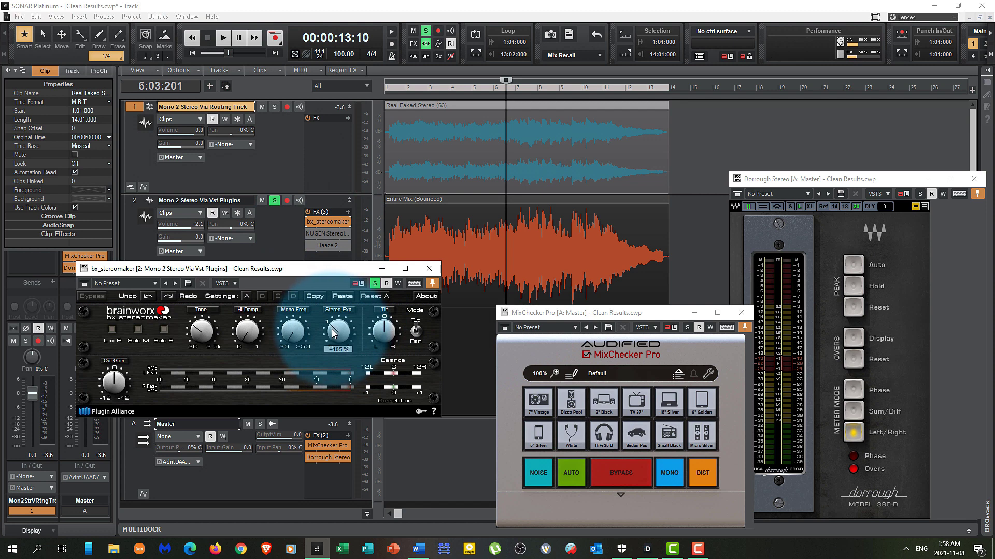
click(429, 268)
Play the bx_stereomaker track from the project start and toggle mono monitoring to check its mono translation
click(392, 336)
key(w)
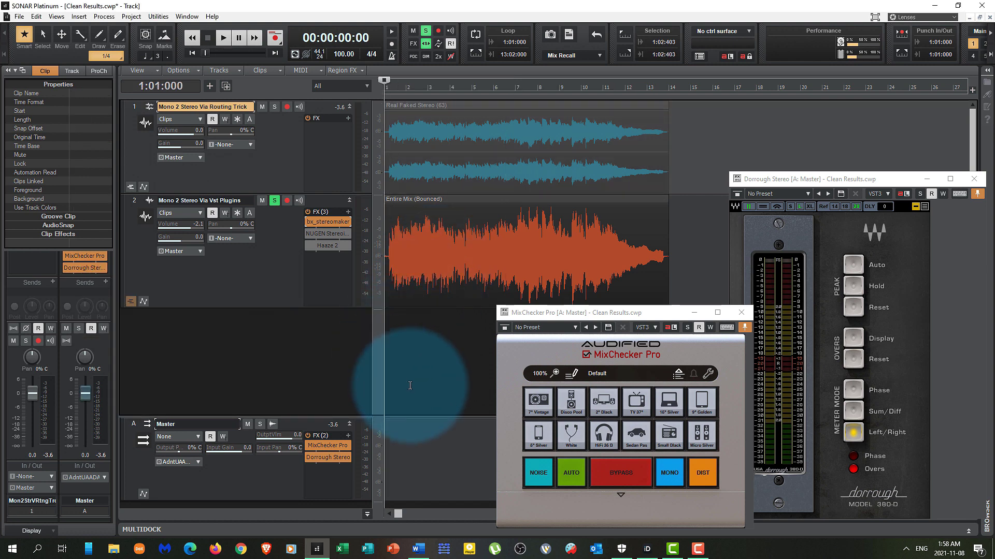
key(space)
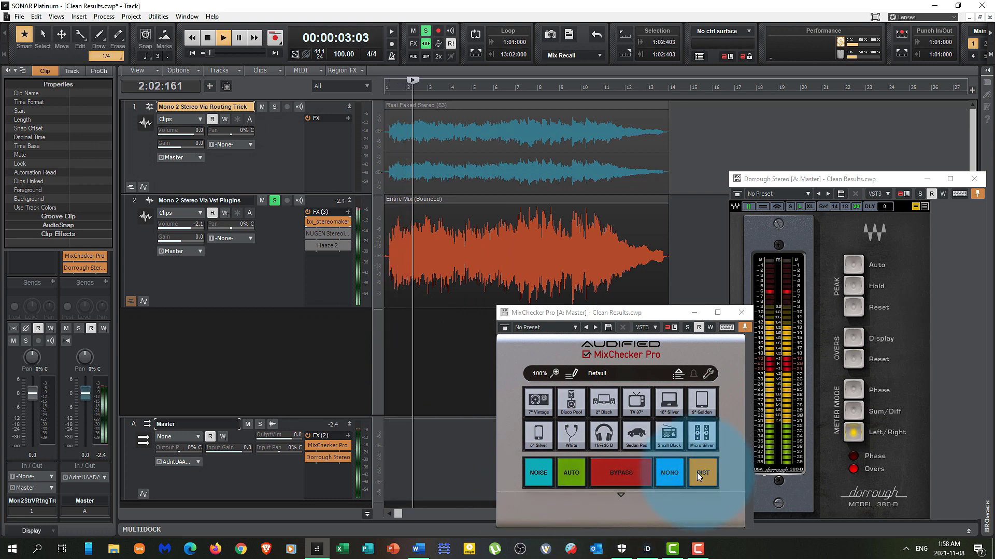
click(671, 481)
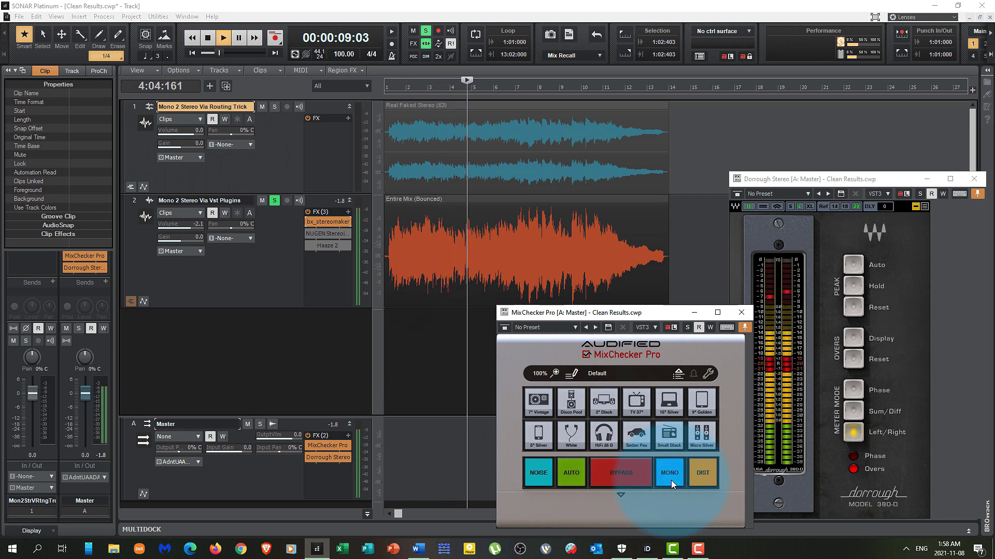
click(671, 481)
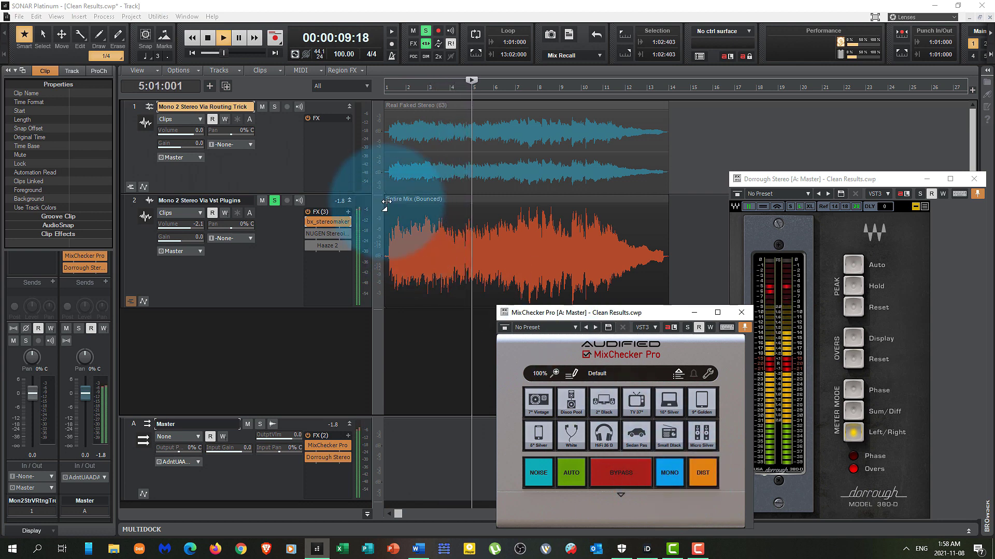
Alternate the solo between the routing-trick and VST-plugin tracks during playback to compare their stereo sound
click(275, 108)
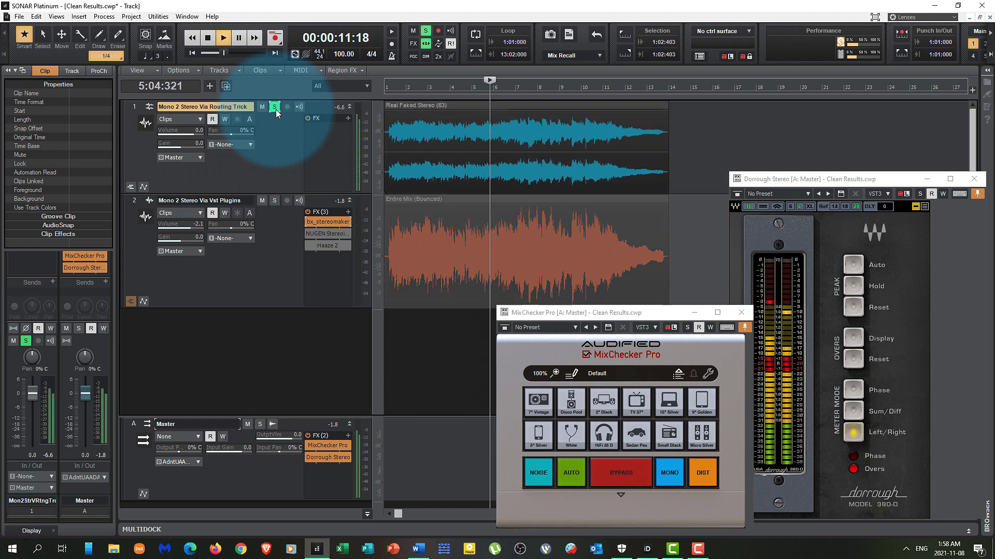
click(275, 201)
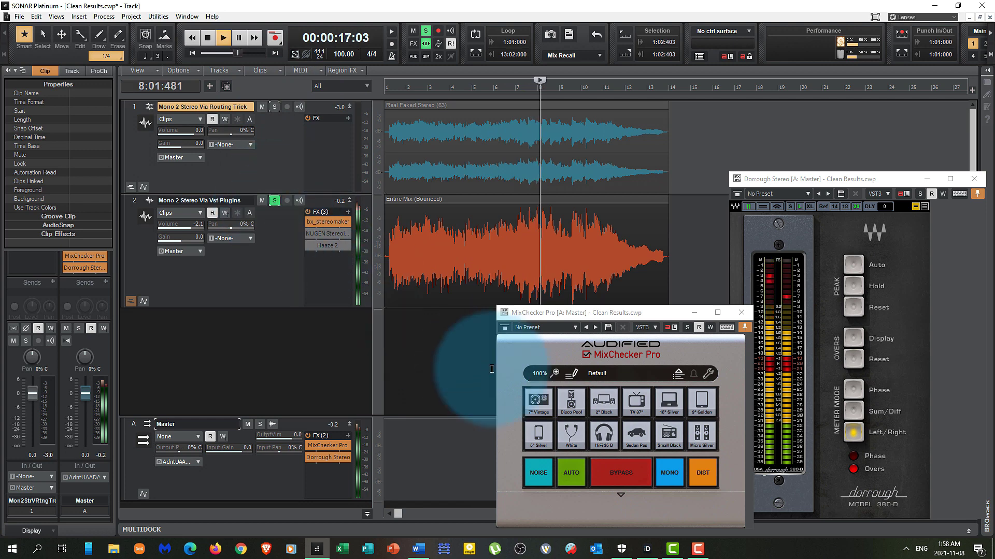
click(274, 107)
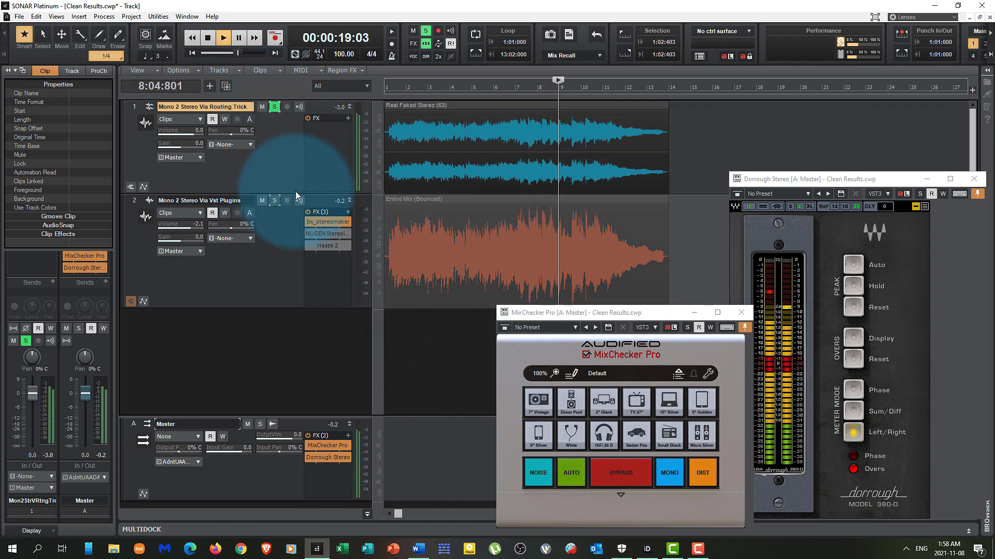
Compare both tracks in mono, then restore stereo monitoring and alternate their solos again, ending on the VST-plugin track
click(668, 471)
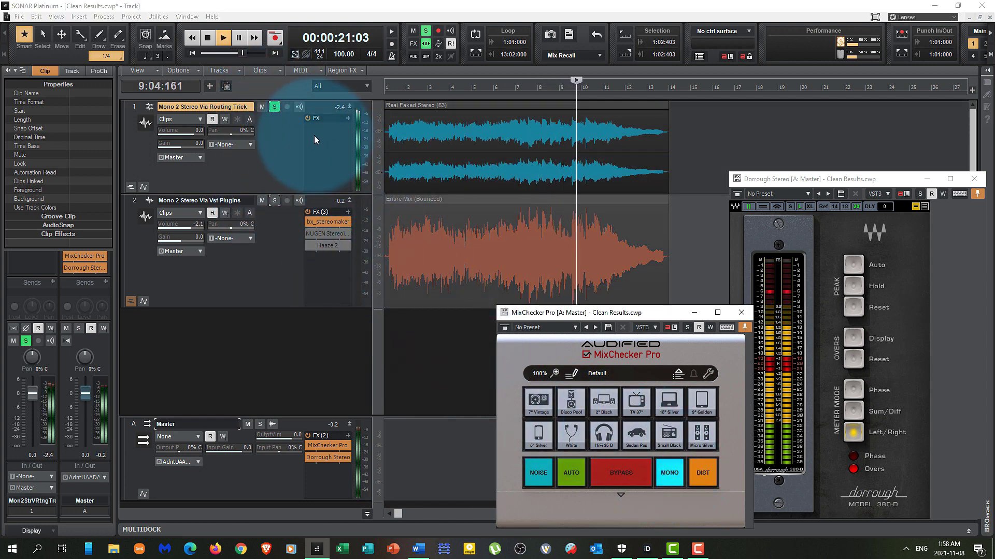
click(275, 201)
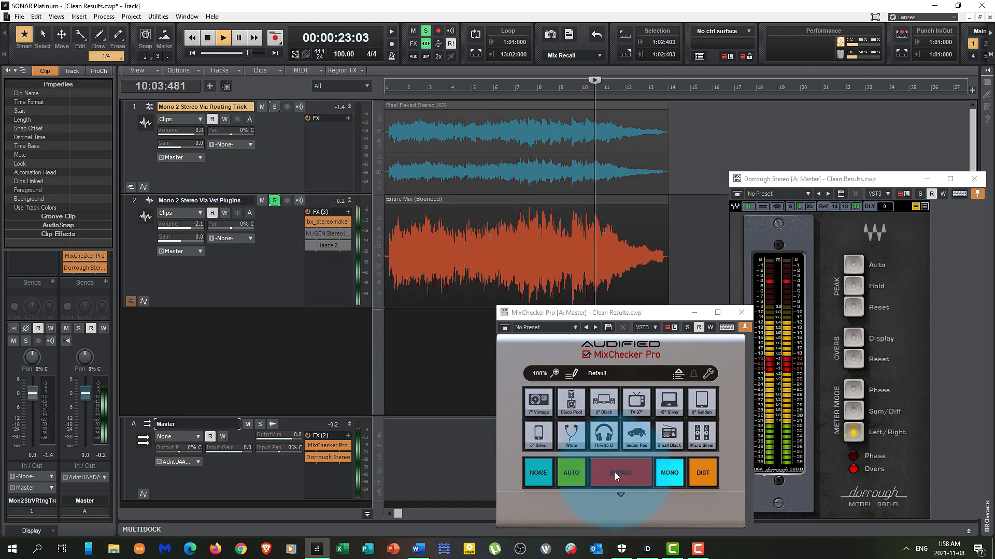
click(669, 473)
click(275, 107)
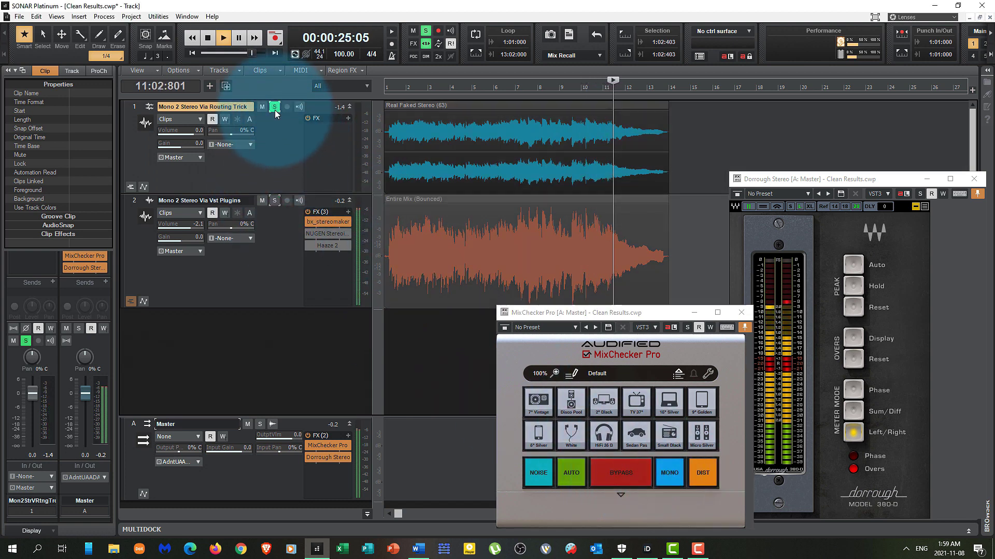
click(275, 201)
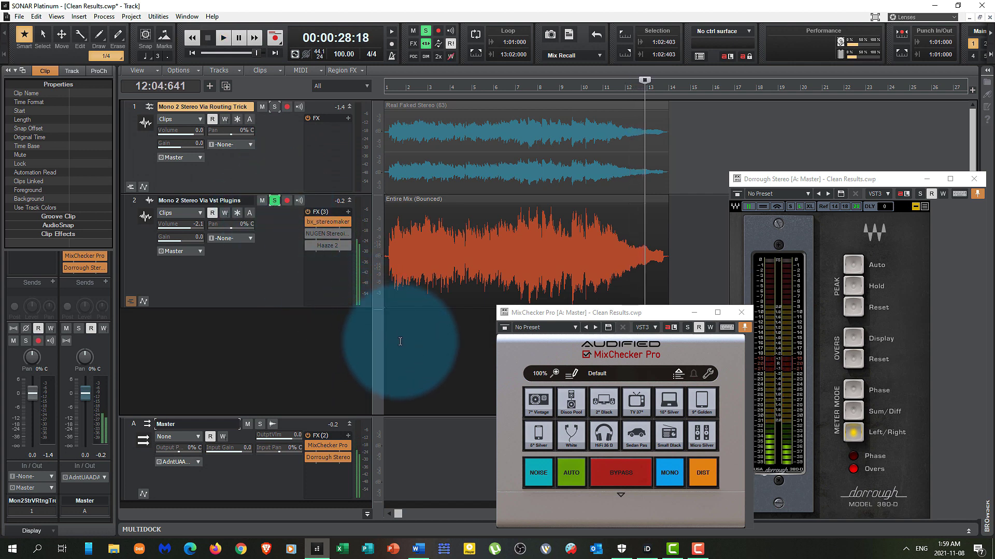
Reopen bx_stereomaker on the VST-plugin track and raise Stereo-Exp to around the middle of its range
double_click(328, 222)
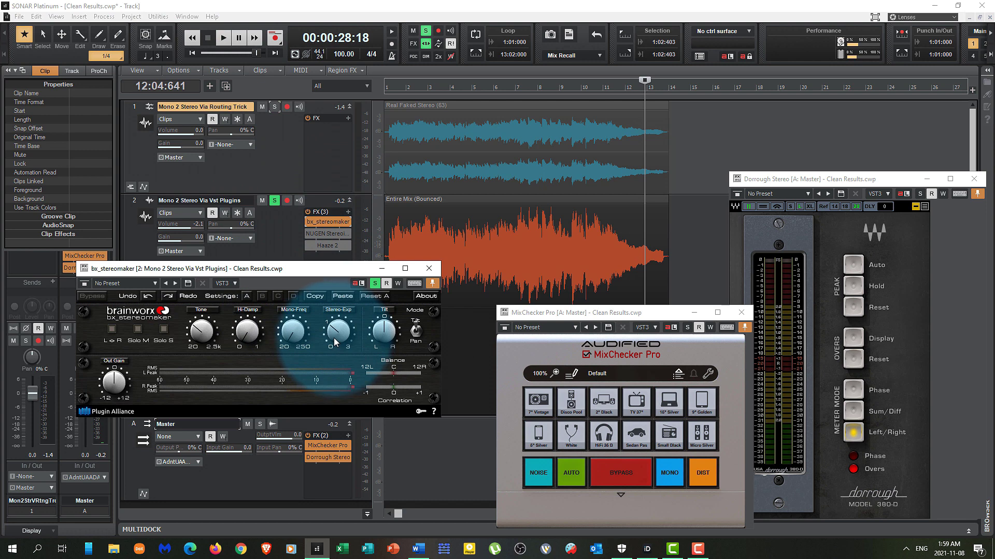
drag(332, 340, 351, 333)
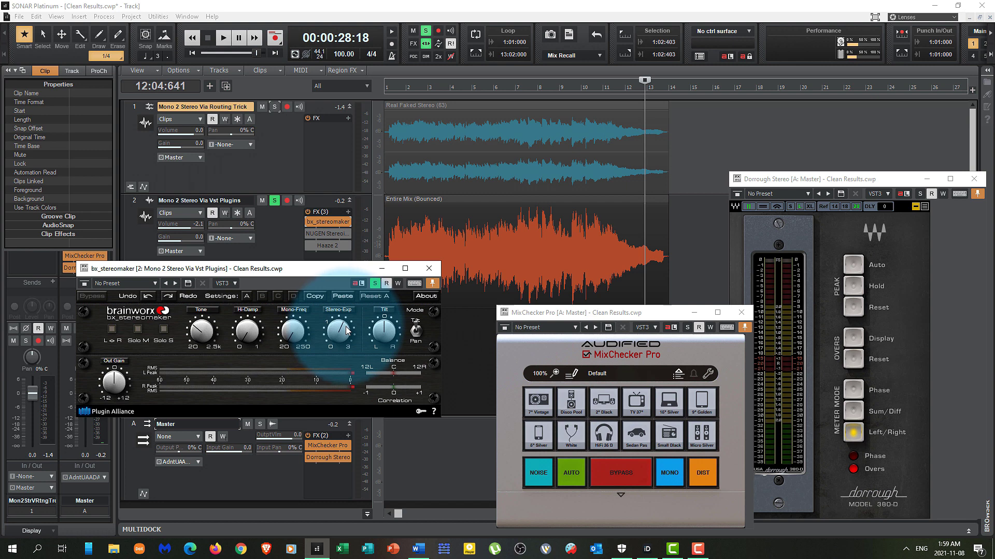
click(427, 269)
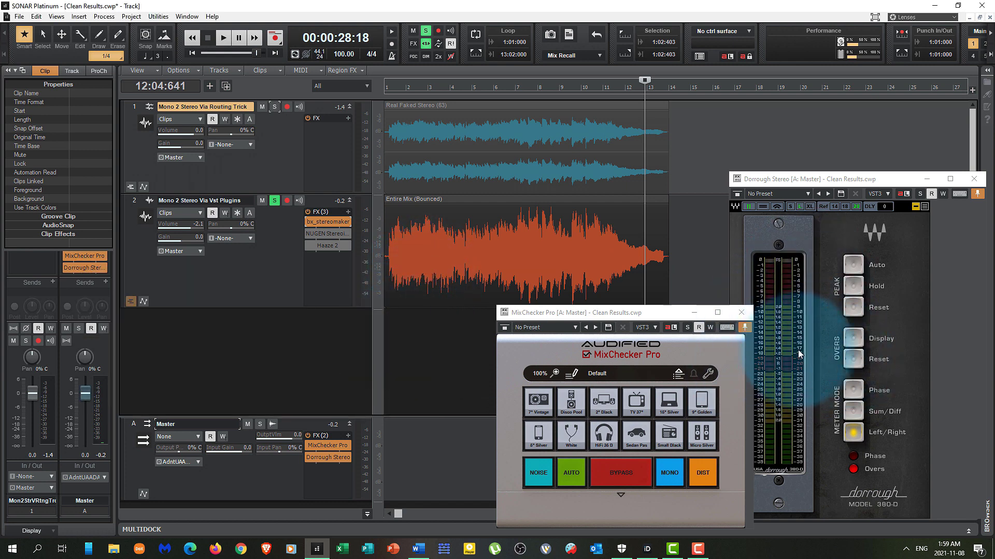
Play the more widely expanded VST-plugin track from the project start and toggle mono monitoring to check it
click(390, 349)
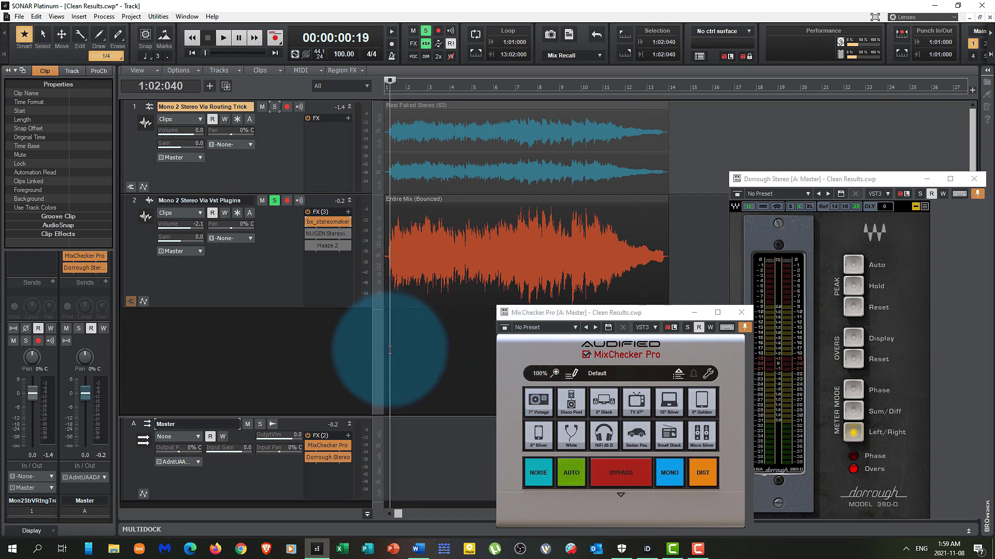
key(w)
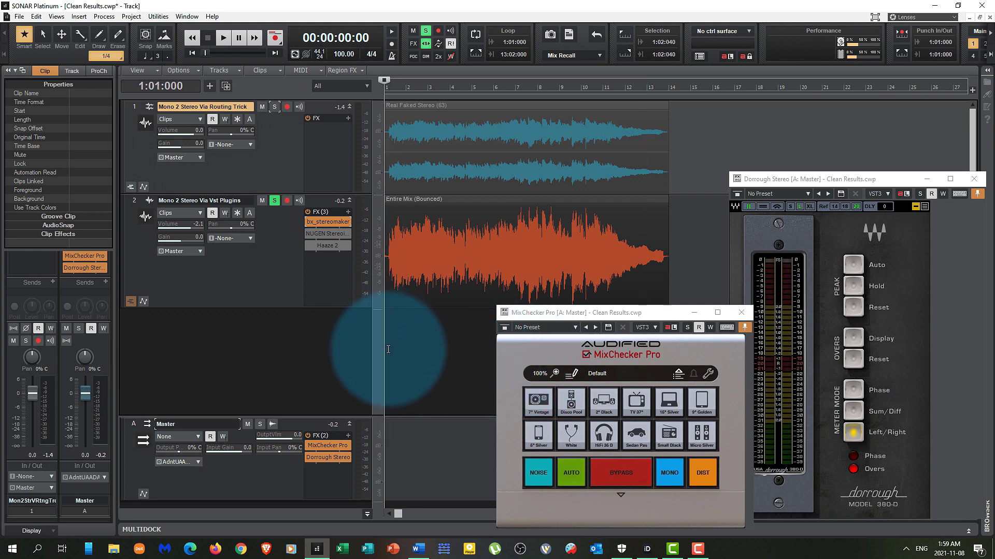
key(space)
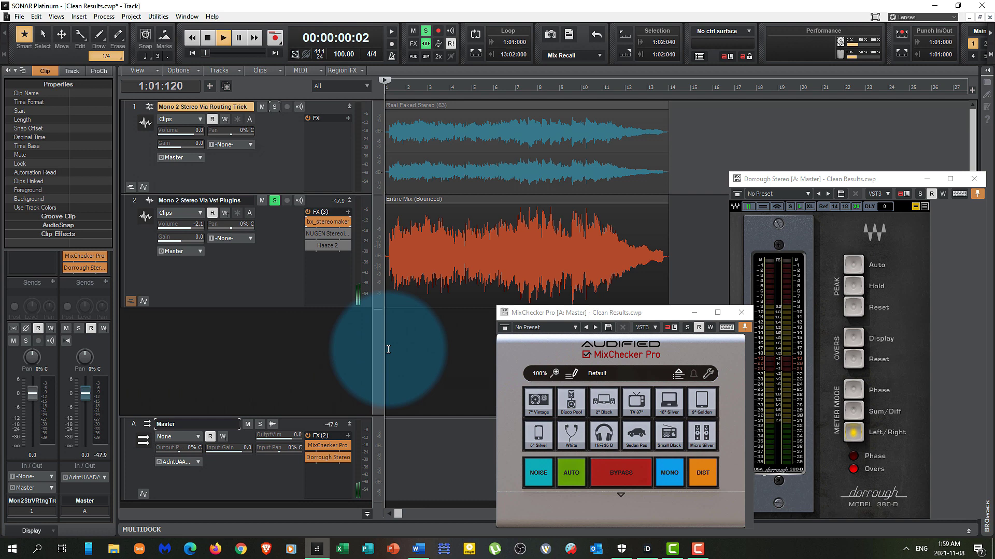
click(663, 473)
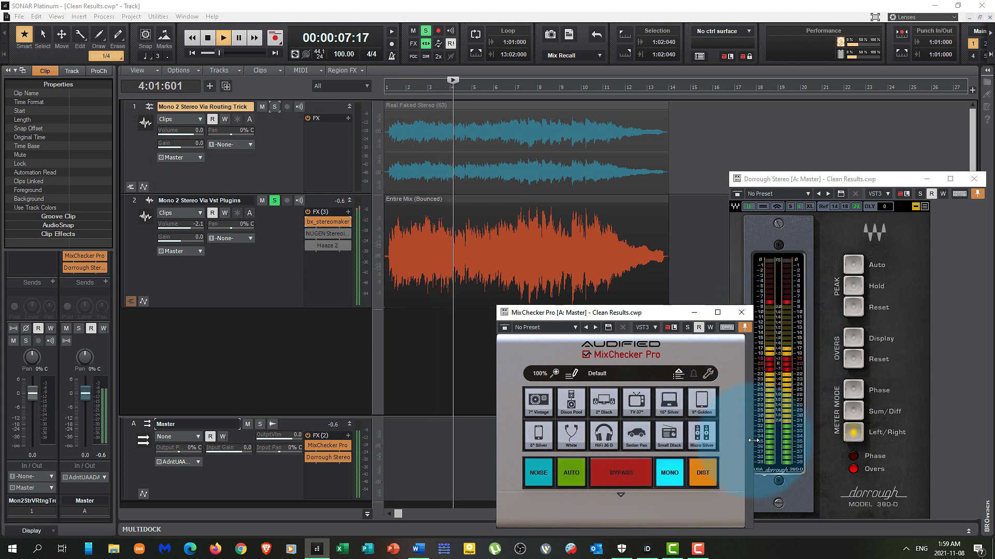
click(673, 473)
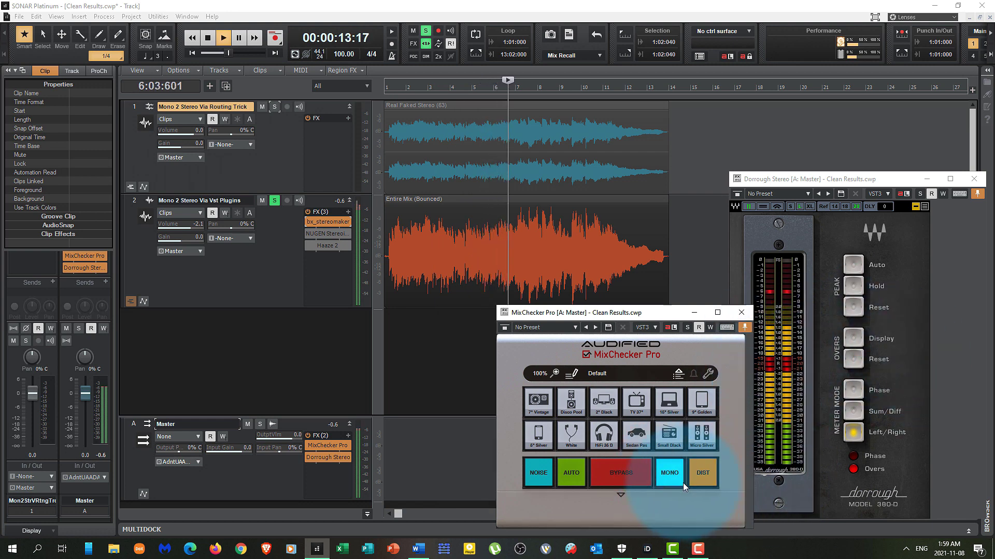
click(679, 480)
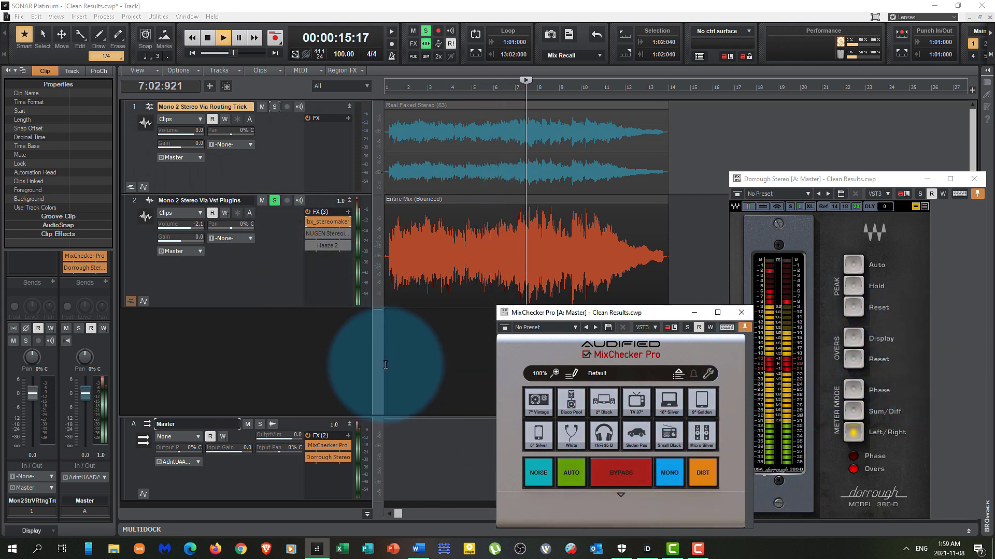
Switch the exclusive solo between the two tracks to compare the wider bx_stereomaker result, ending on the routing-trick track
ctrl+click(275, 107)
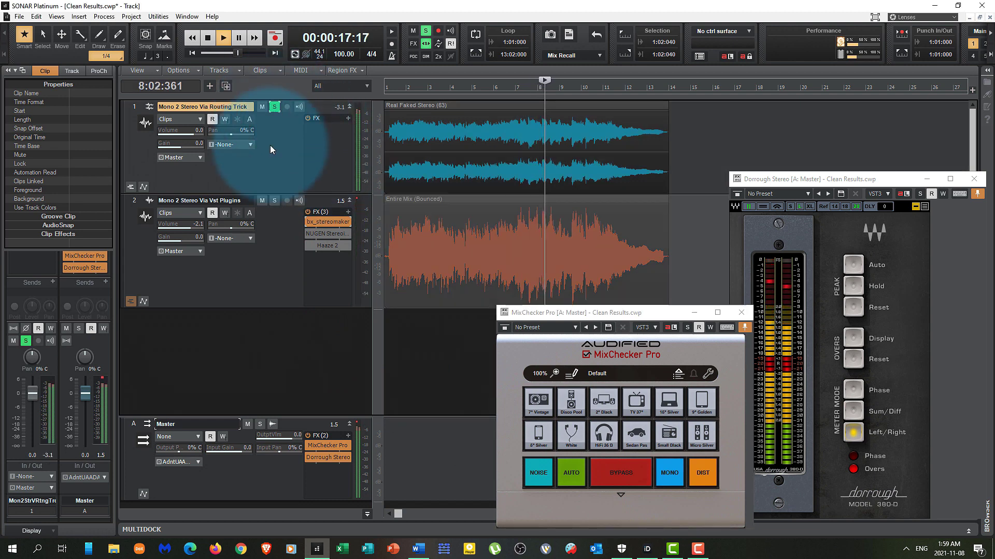
ctrl+click(275, 201)
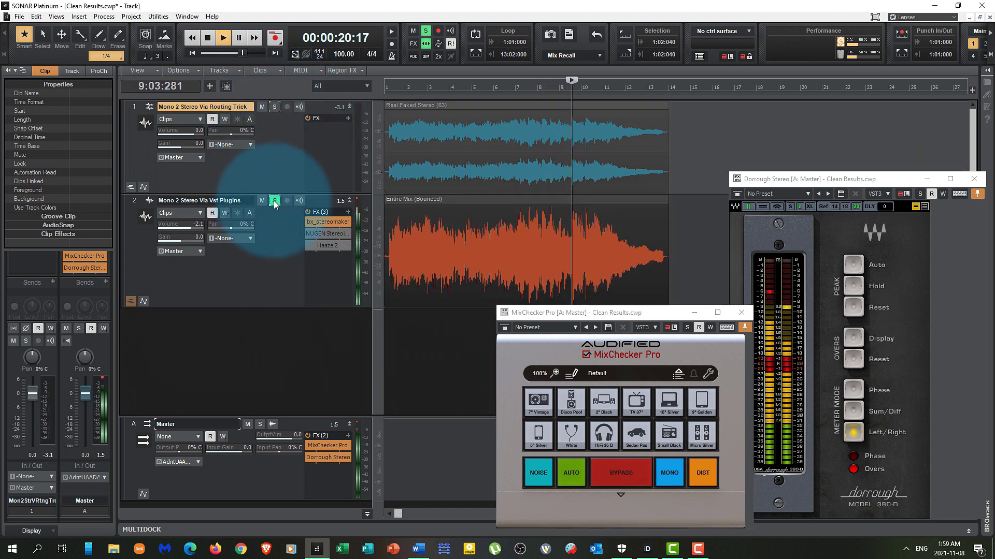
ctrl+click(275, 108)
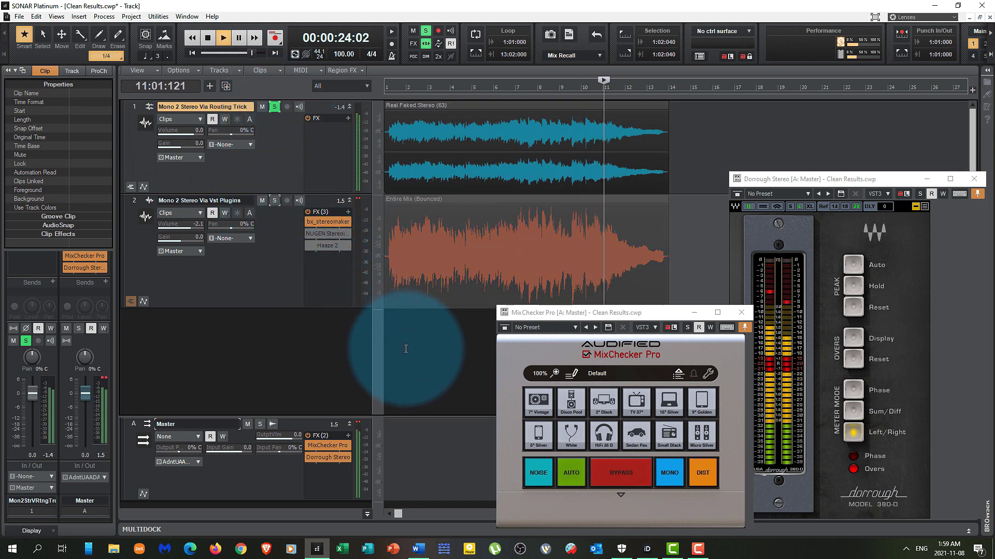
click(407, 344)
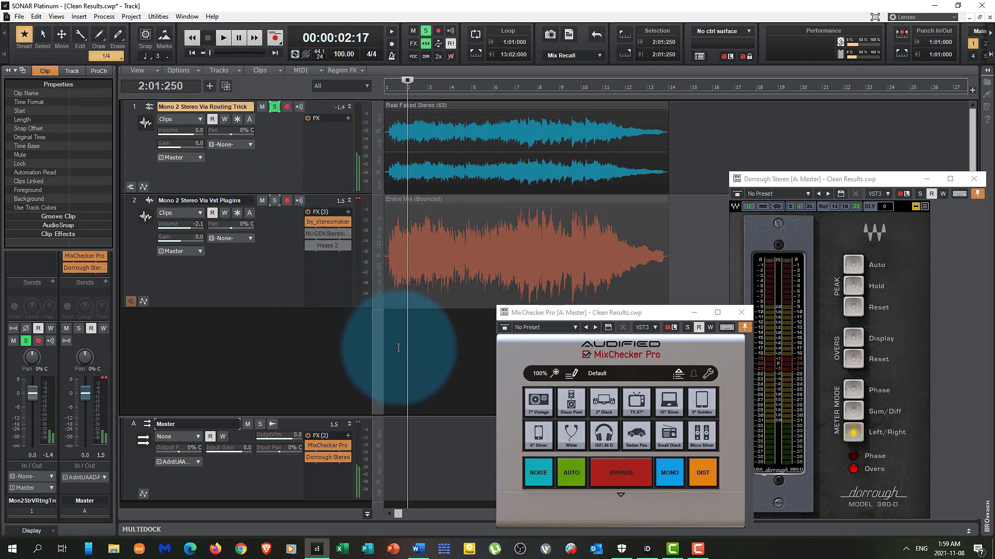
Activate NUGEN Stereoizer in place of bx_stereomaker on the VST-plugin track, and audition that track soloed from the start with a mono check
double_click(322, 233)
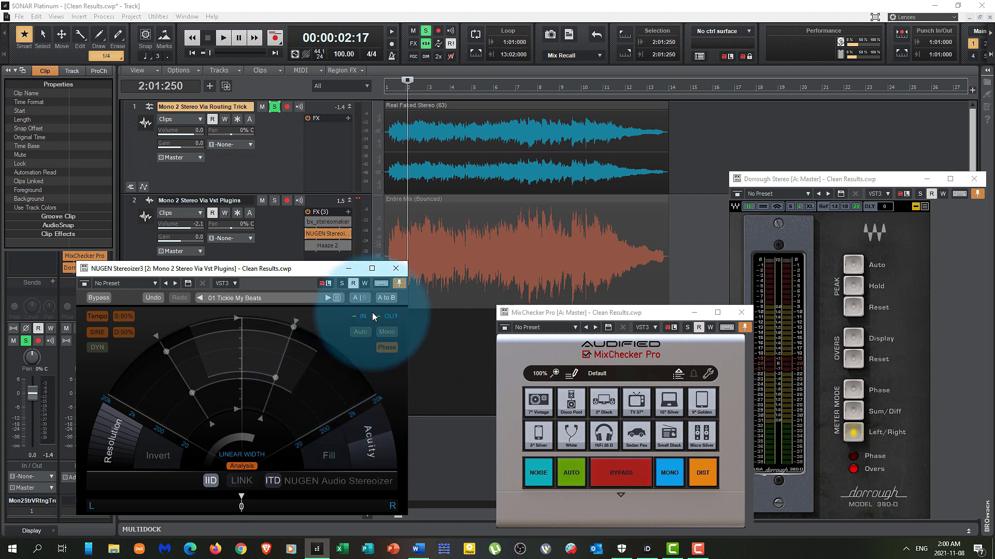
click(396, 268)
click(390, 354)
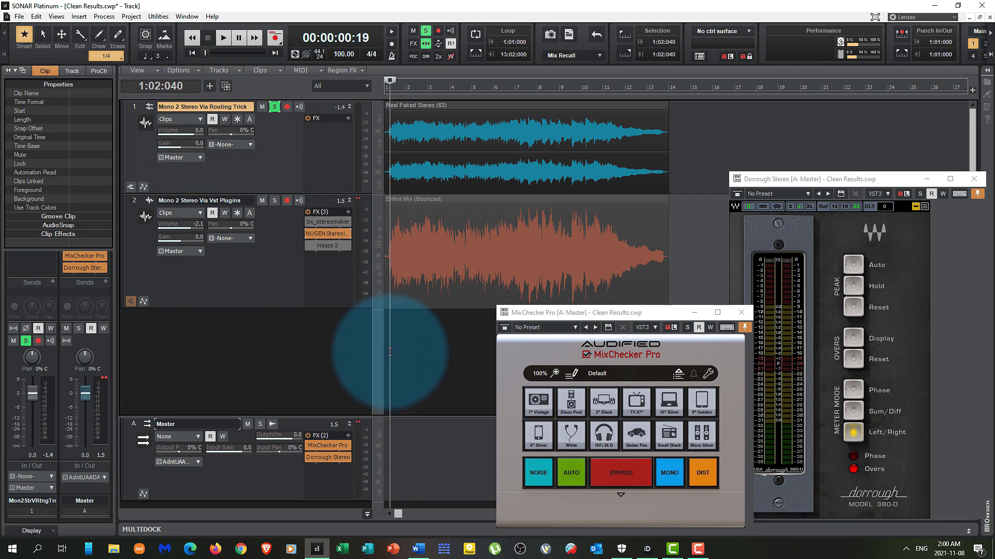
ctrl+click(275, 201)
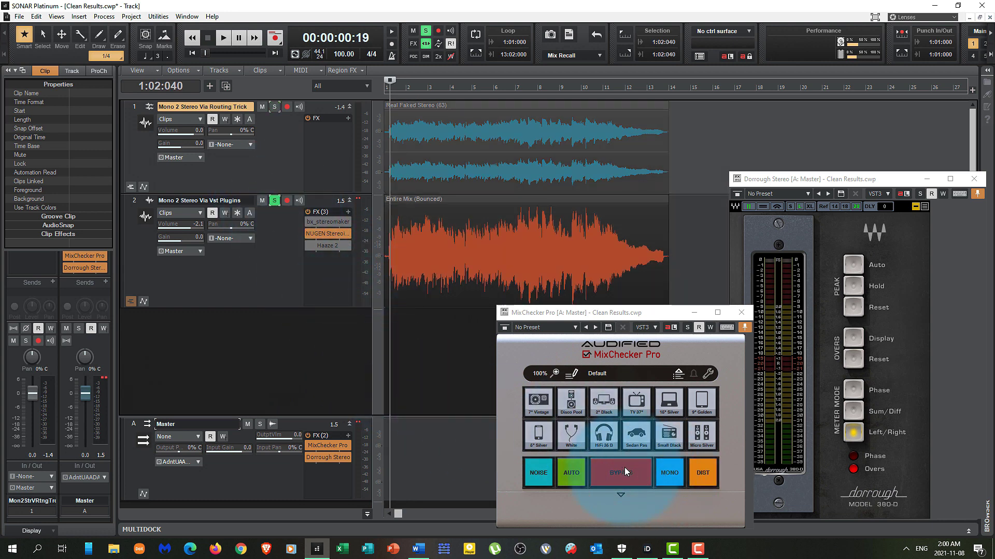
key(space)
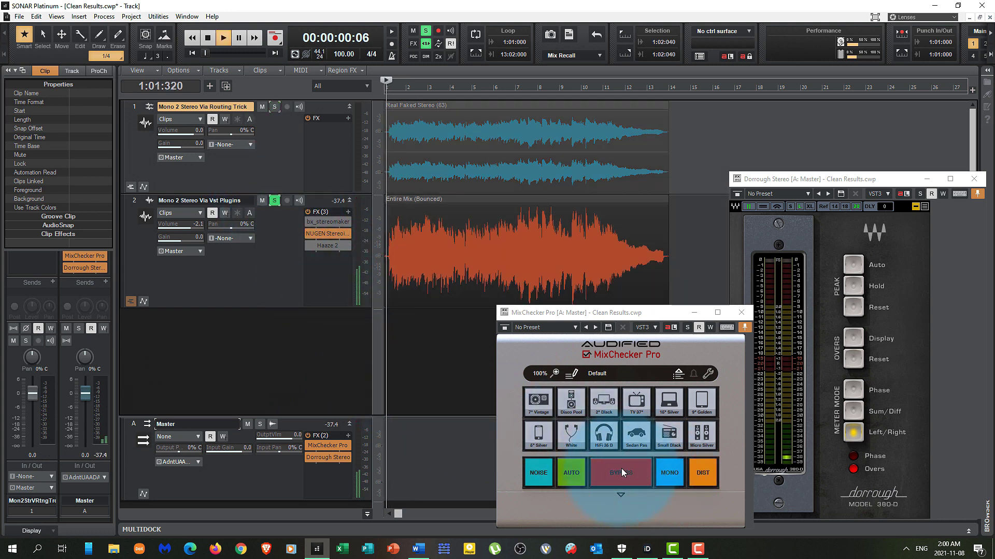
click(670, 476)
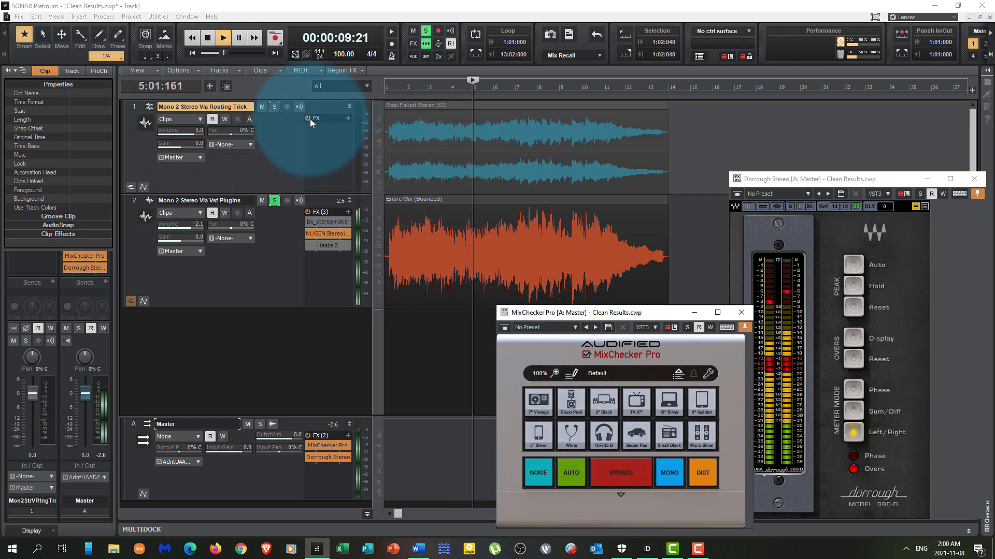
Alternate the solo between the routing-trick and VST-plugin tracks in stereo to compare the Stereoizer result, ending on the VST-plugin track
click(277, 107)
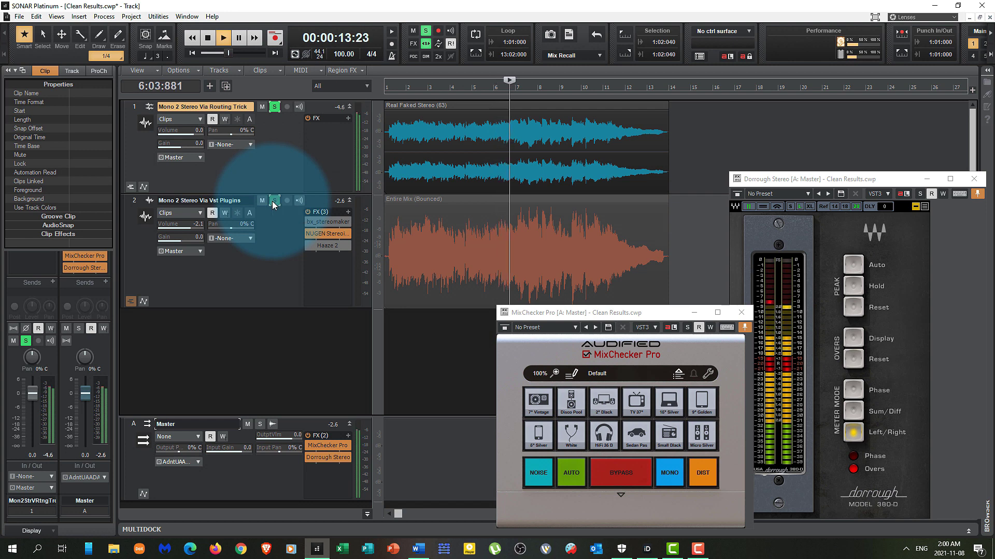
click(273, 203)
click(274, 107)
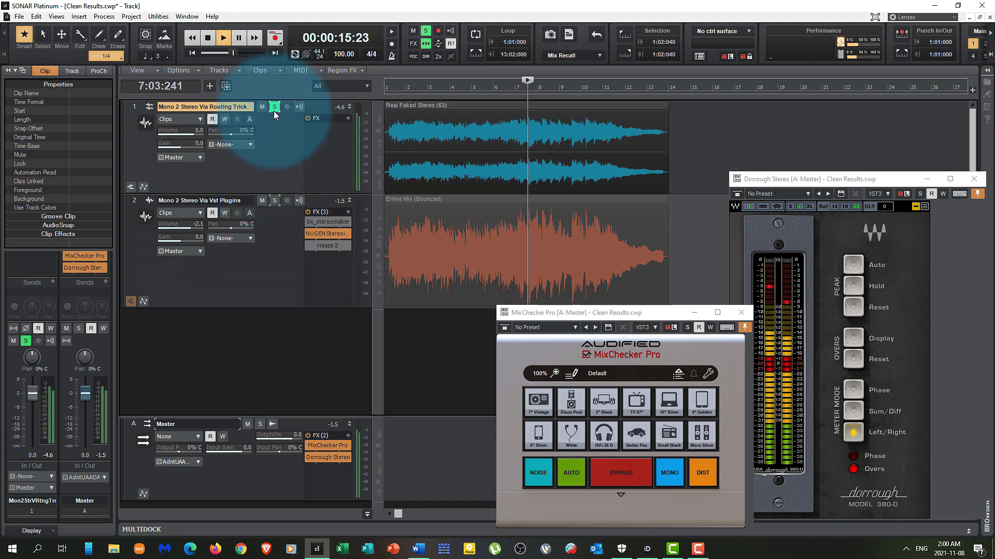
click(274, 201)
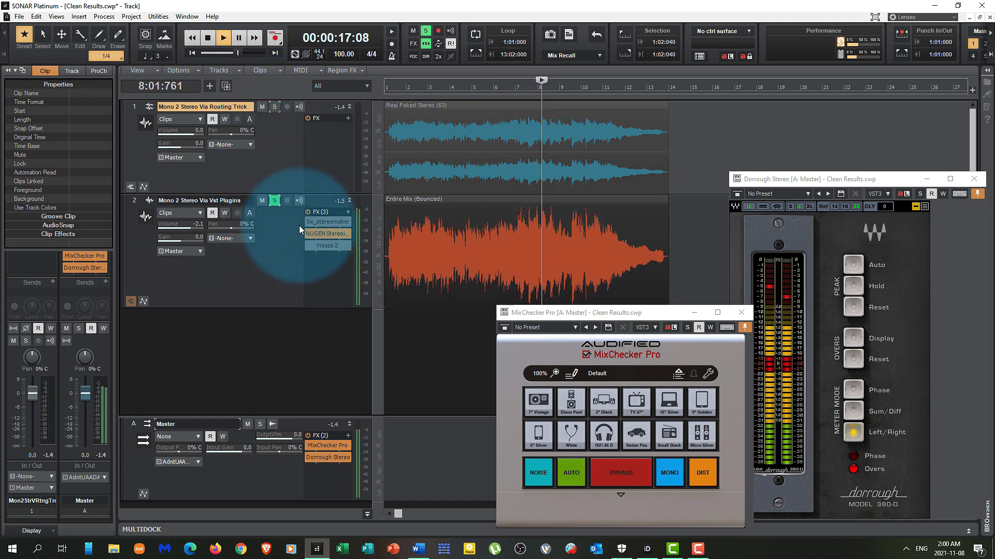
Compare the routing-trick and Stereoizer tracks in mono, then restore stereo monitoring and solo the VST-plugin track
click(671, 476)
click(274, 107)
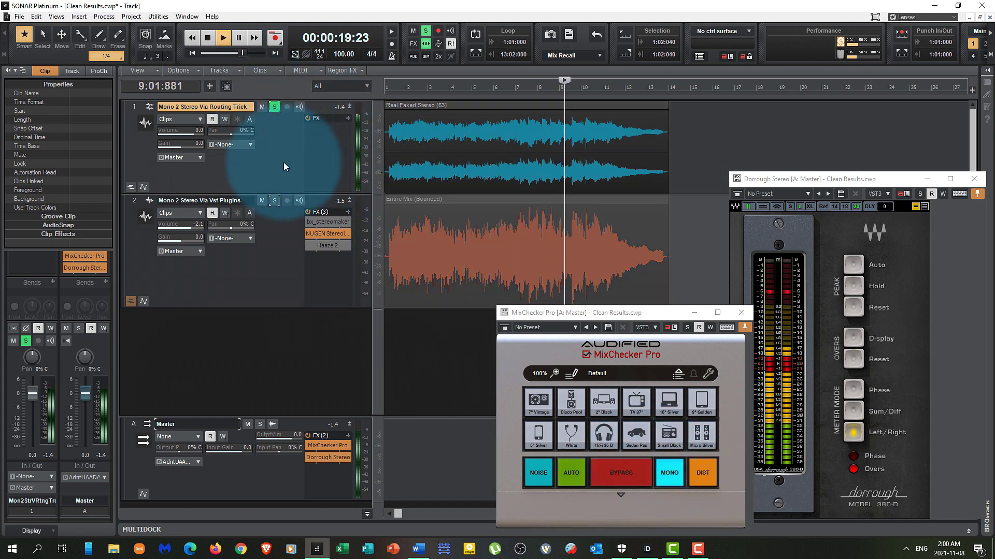
click(672, 485)
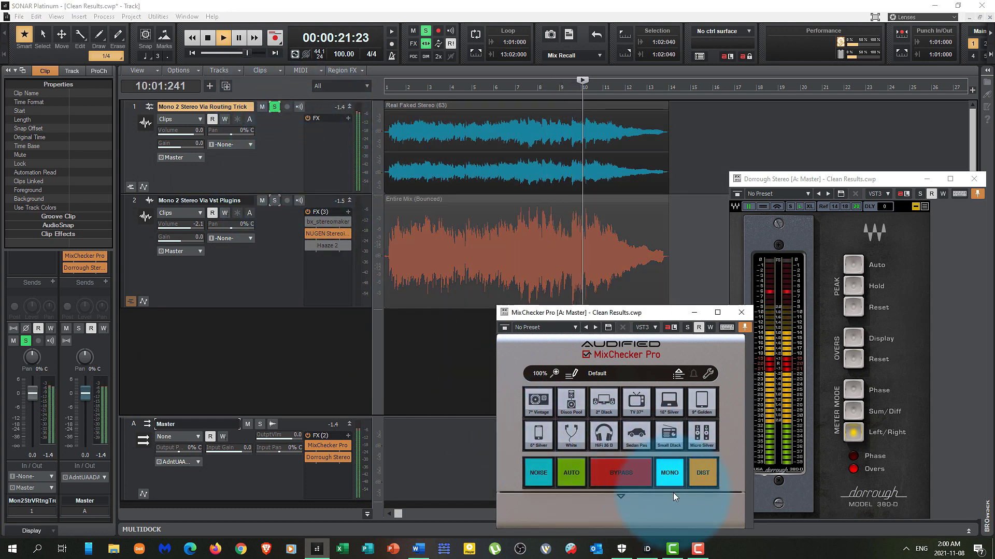
click(352, 254)
click(275, 203)
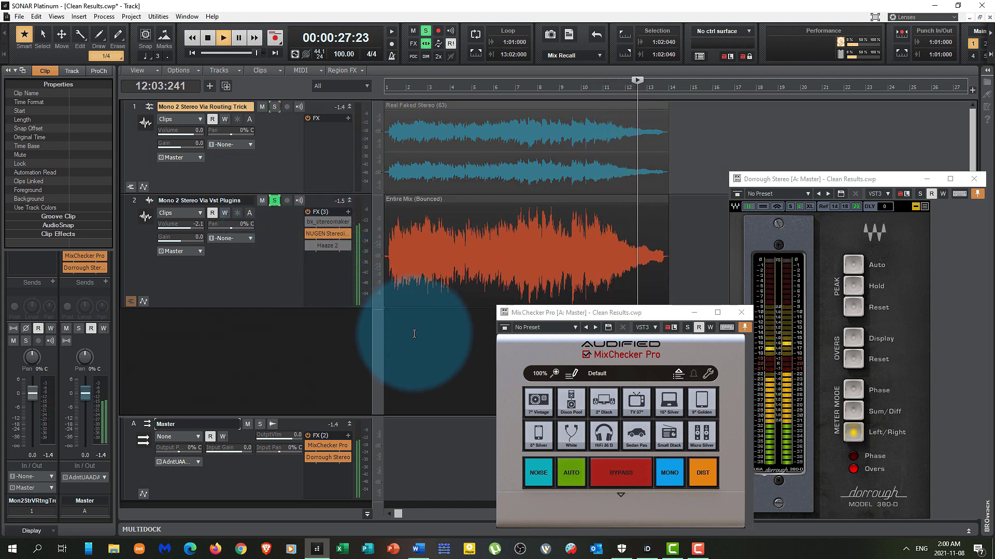
Load the preset 25 El Guit 1 in NUGEN Stereoizer on the VST-plugin track and close the plugin
double_click(322, 237)
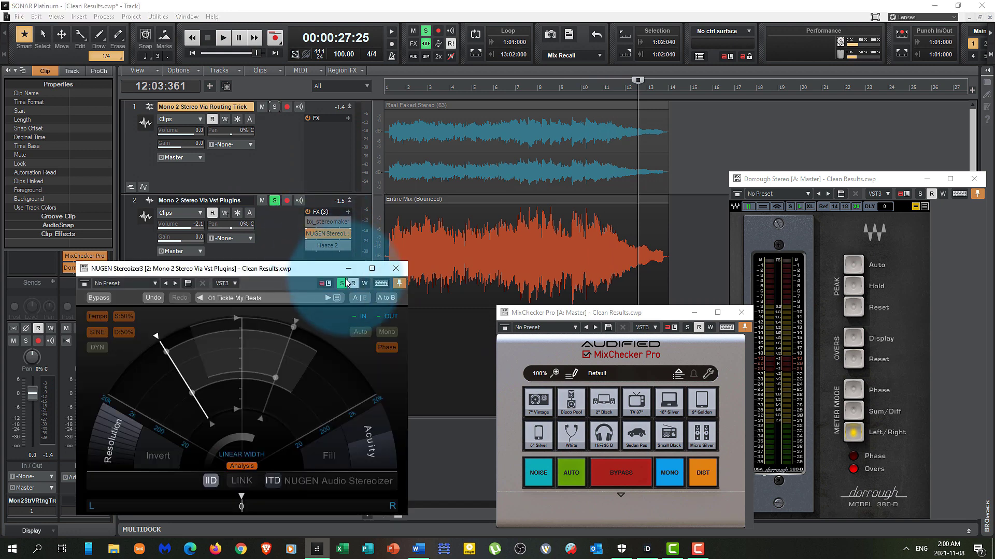
click(338, 299)
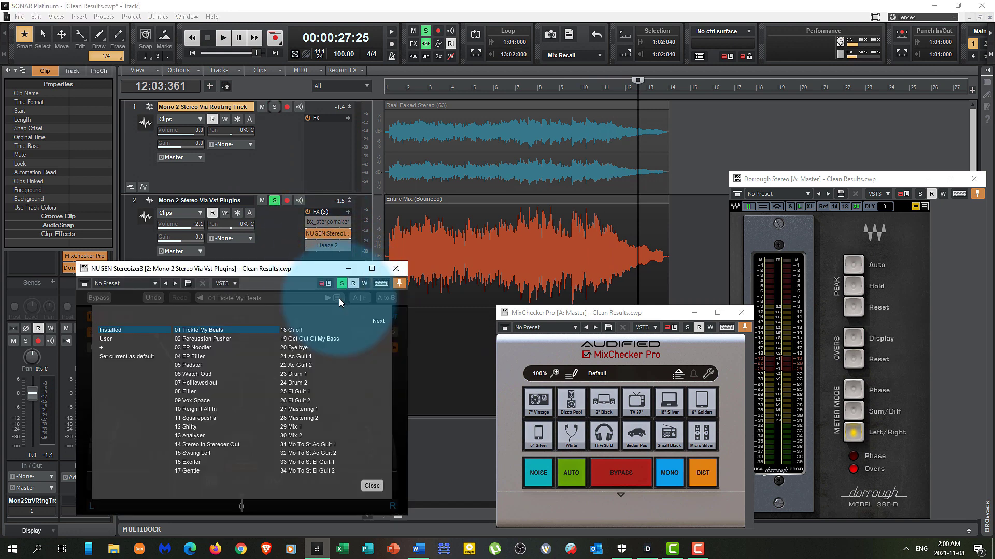
click(312, 392)
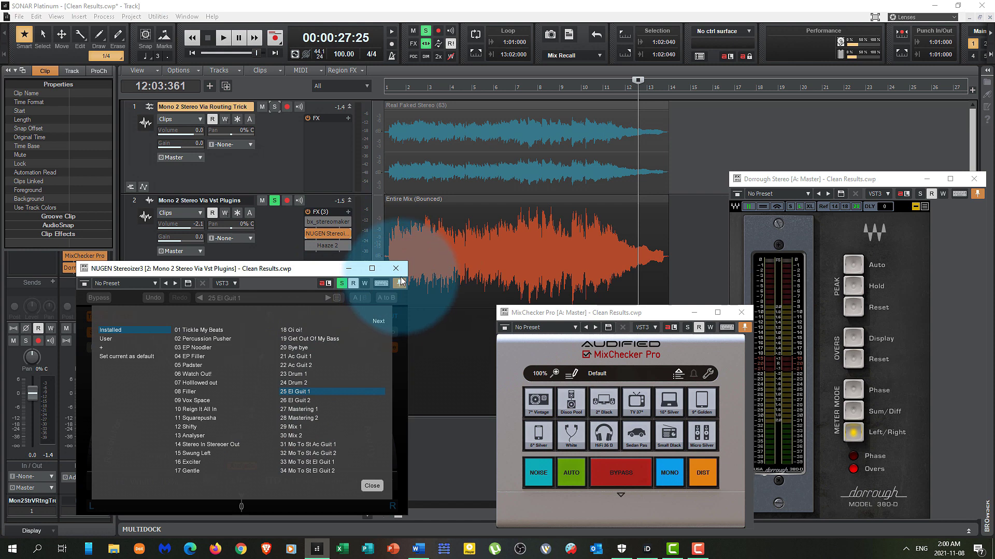
click(366, 488)
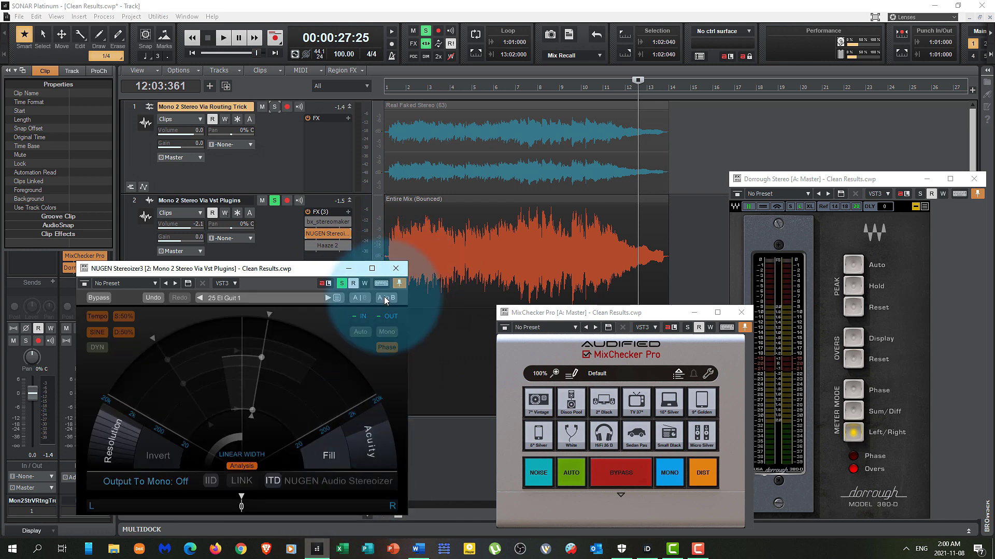
click(396, 268)
Play the El Guit 1 version from the start, compare its solo with the routing-trick track, and check it in mono
click(390, 372)
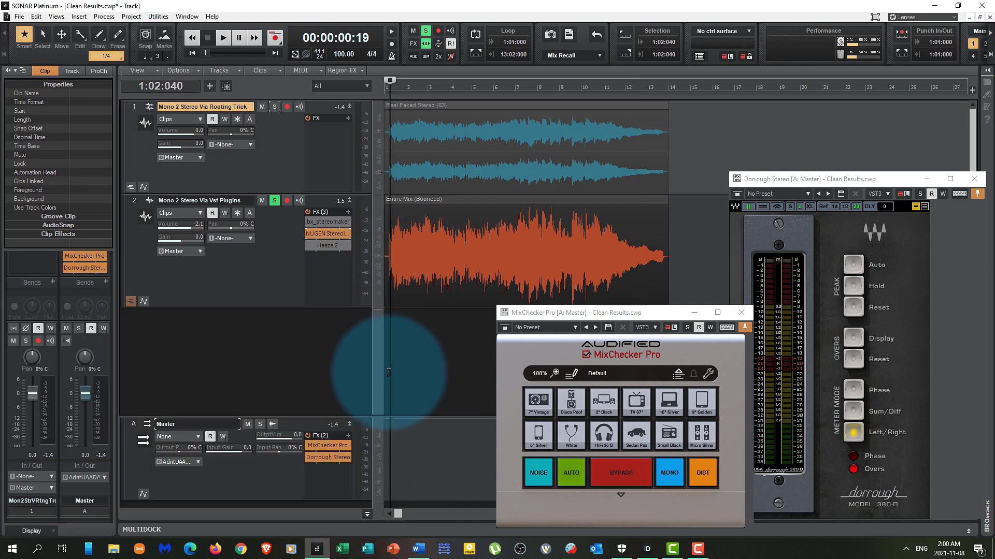
key(space)
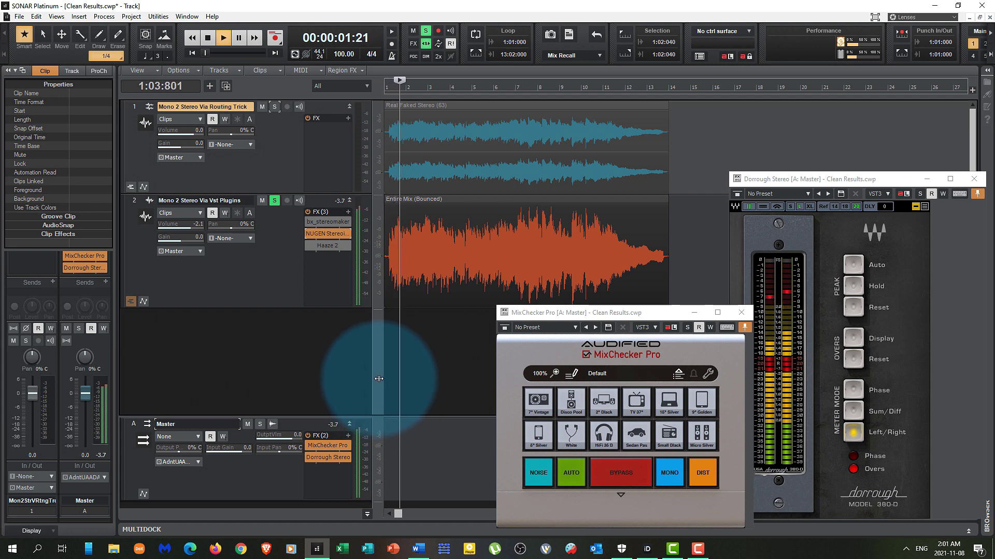
click(274, 107)
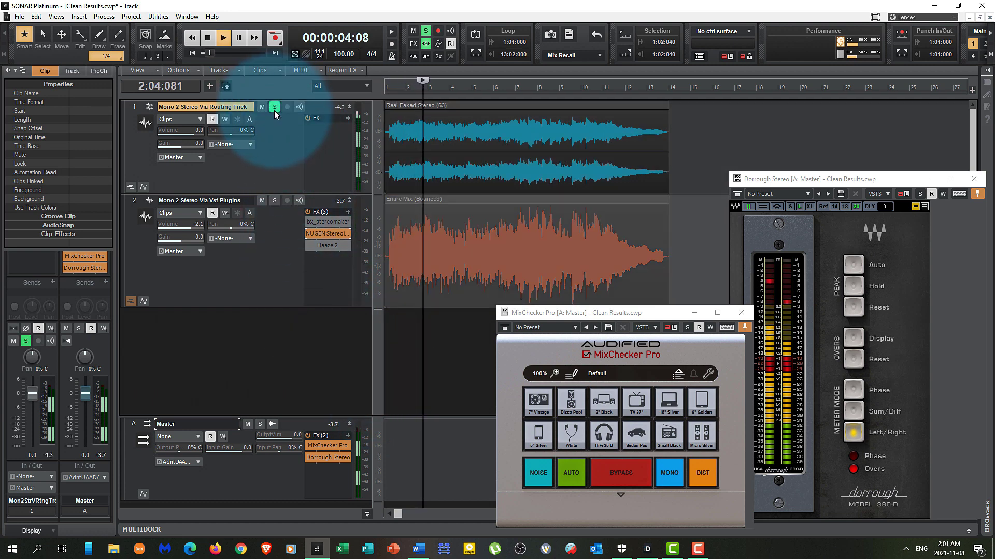
ctrl+click(274, 201)
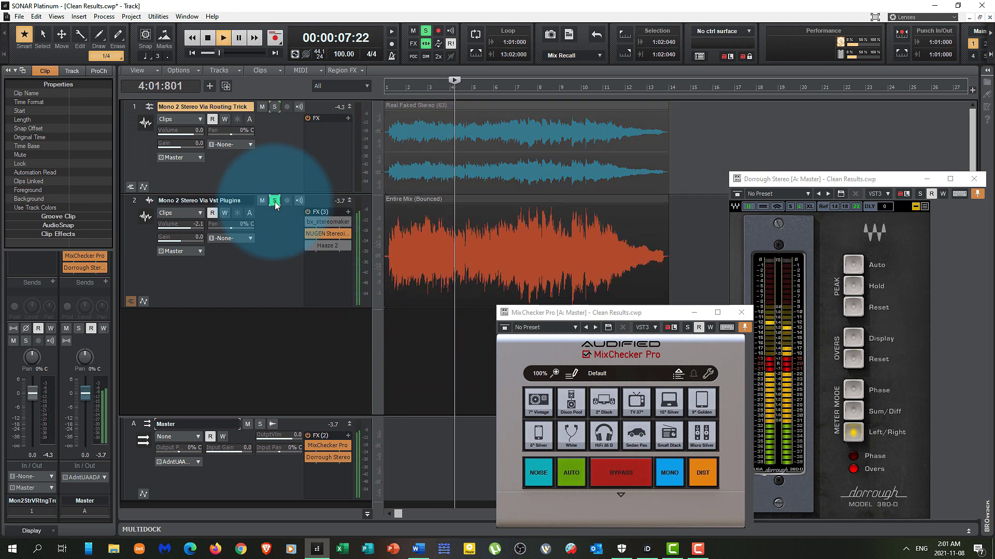
click(666, 477)
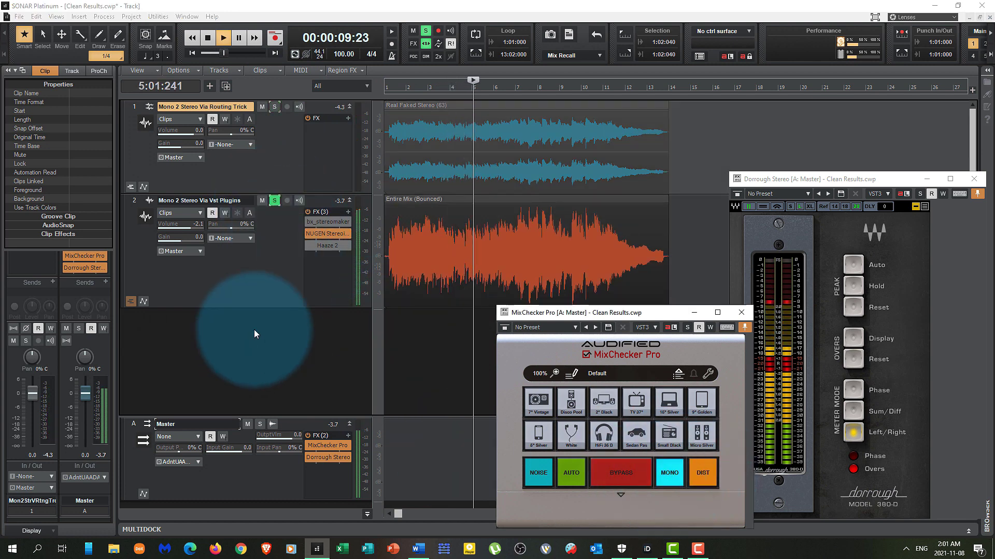
click(667, 481)
Keep alternating the exclusive solo between both tracks in stereo and mono, ending on the routing-trick track in stereo
ctrl+click(274, 107)
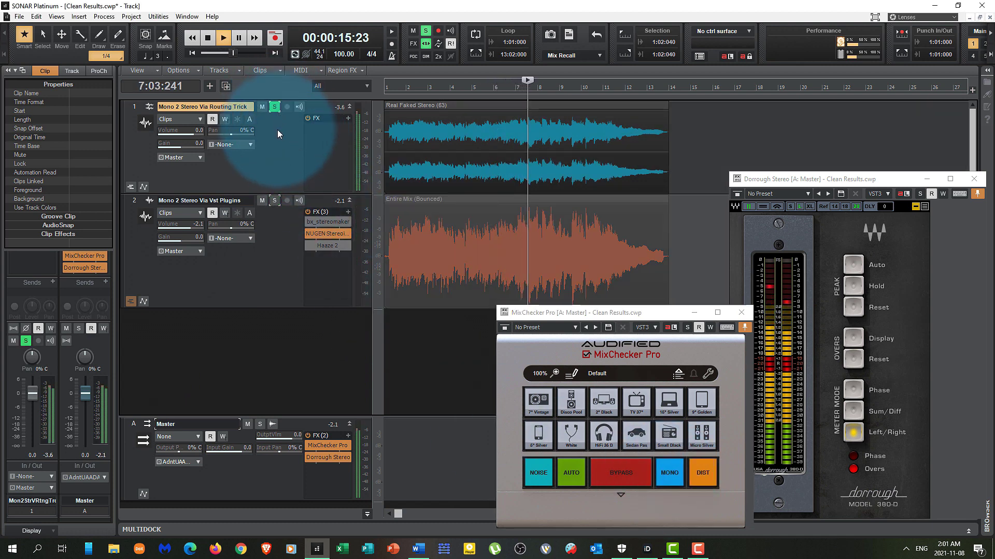
ctrl+click(275, 201)
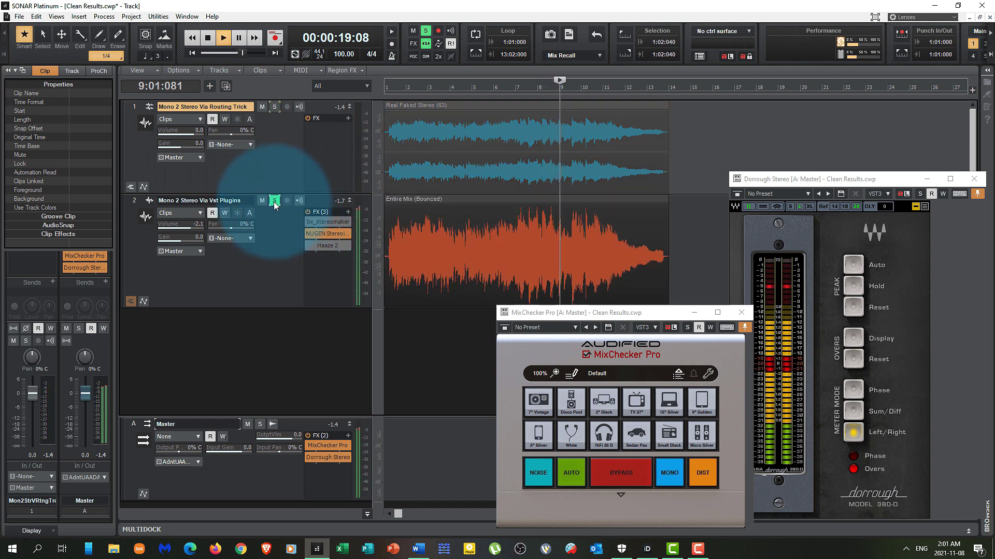
ctrl+click(274, 107)
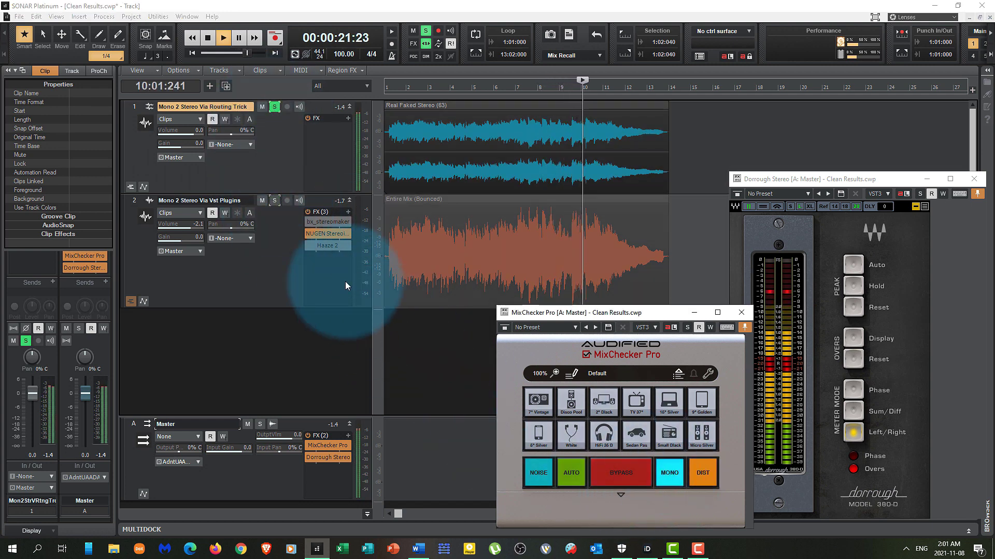
ctrl+click(274, 200)
click(669, 472)
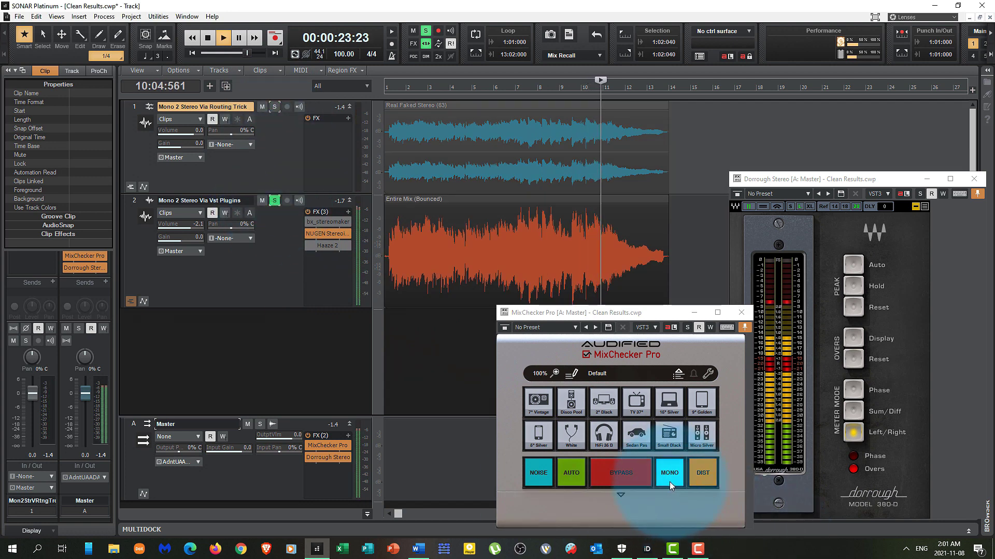
ctrl+click(274, 106)
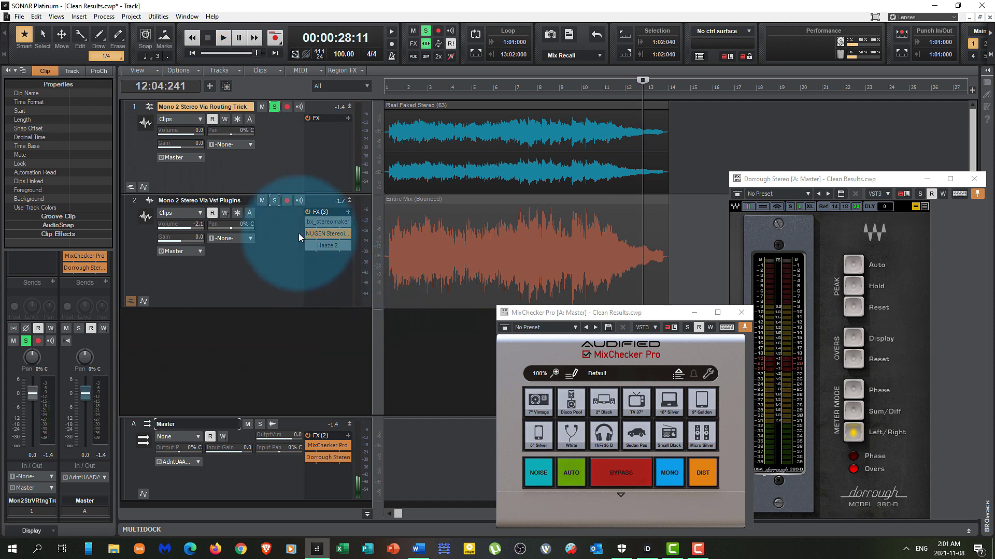
Open Haaze 2 on the VST-plugin track, choose the preset Elec Git 1, and close the plugin
double_click(330, 247)
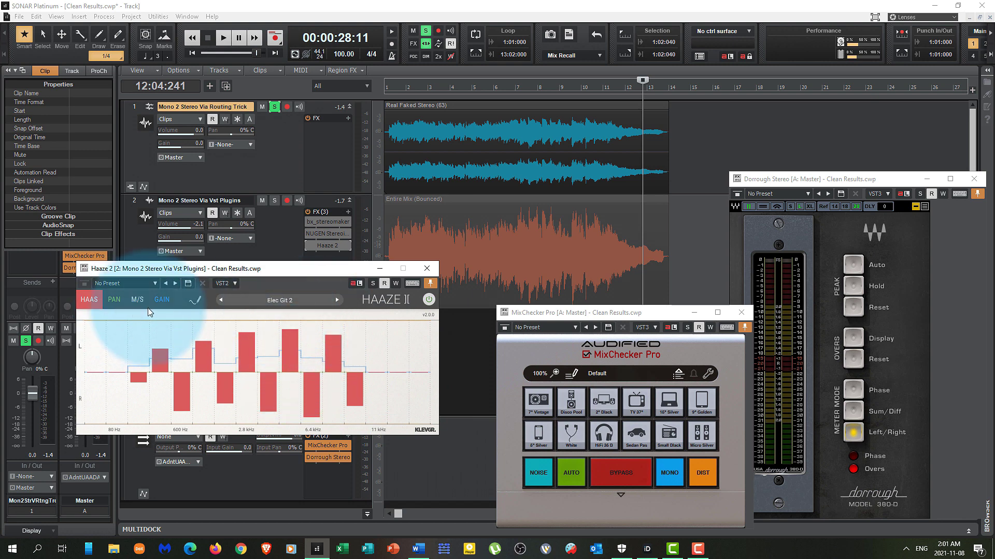
click(218, 300)
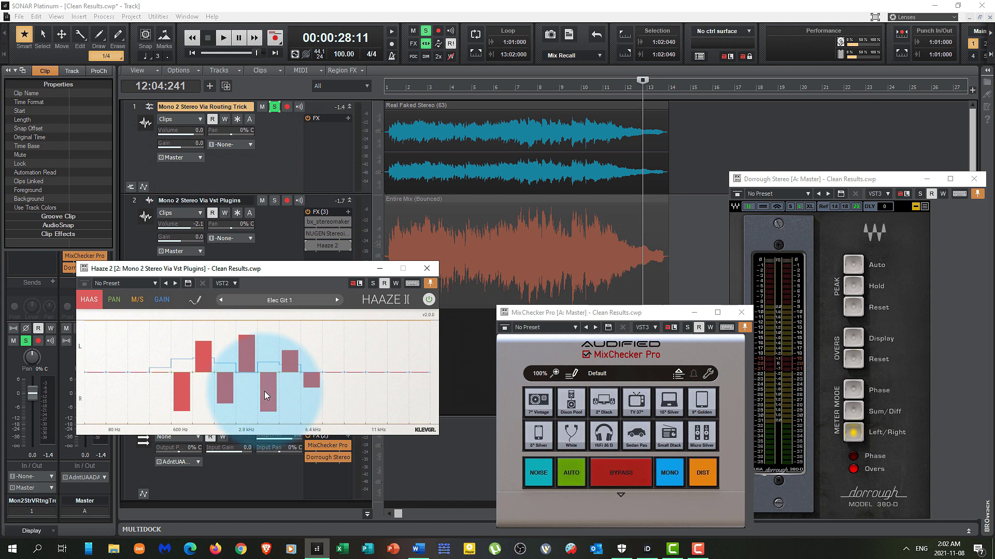
click(427, 268)
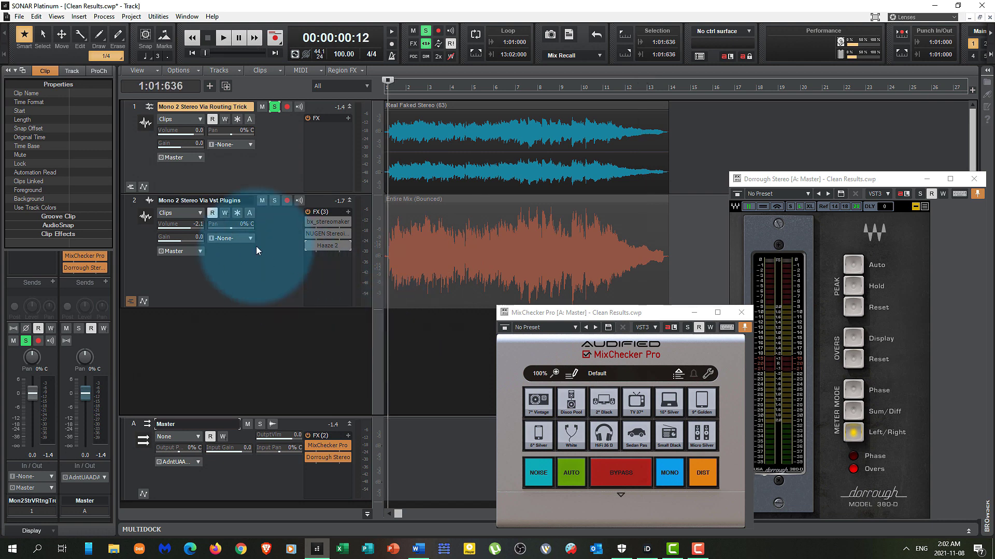
Make Haaze 2 the only active effect on the VST-plugin track, then play that track soloed from the start with a mono check
click(274, 200)
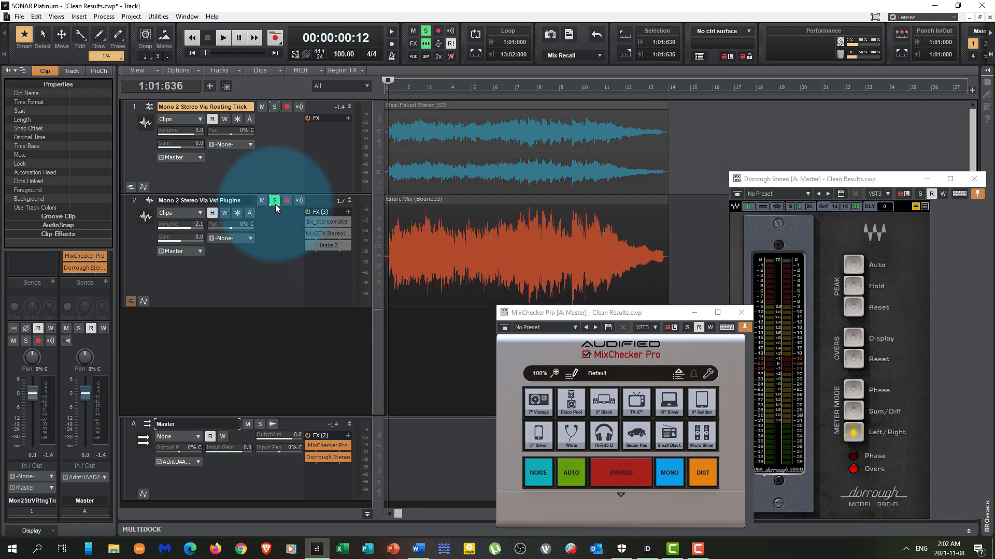
key(space)
click(664, 475)
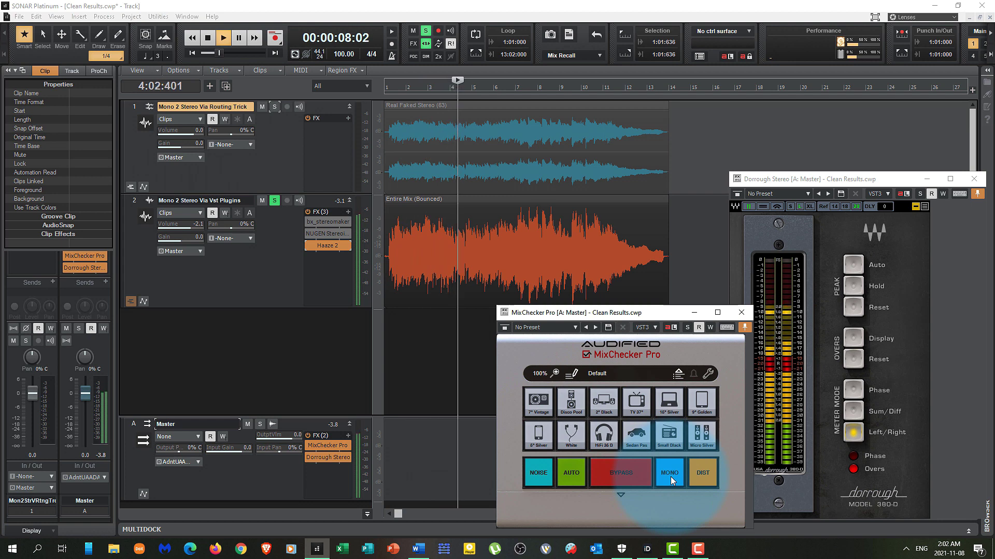
Compare the Haaze 2 and routing-trick tracks by alternating solos in stereo and mono, ending on the routing-trick track in stereo
click(274, 107)
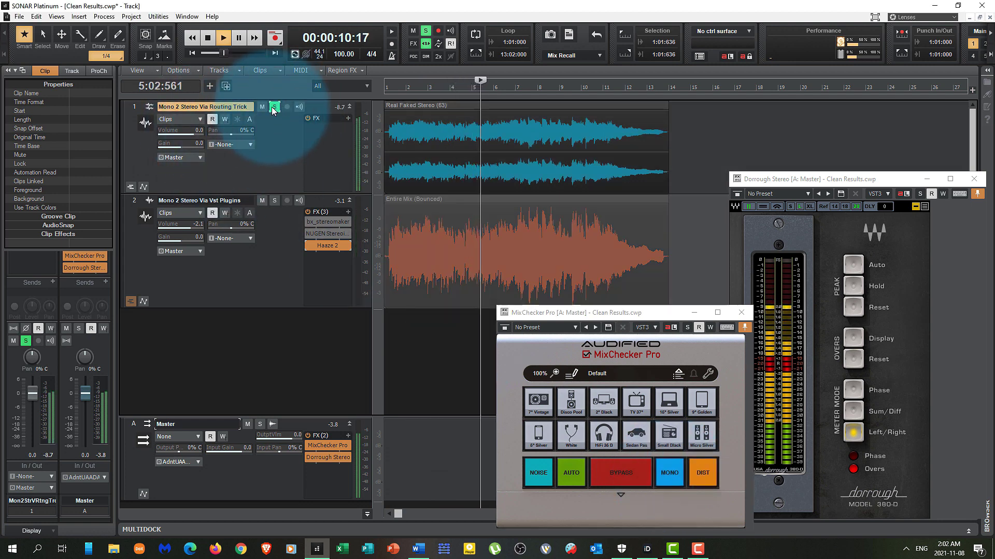
click(275, 201)
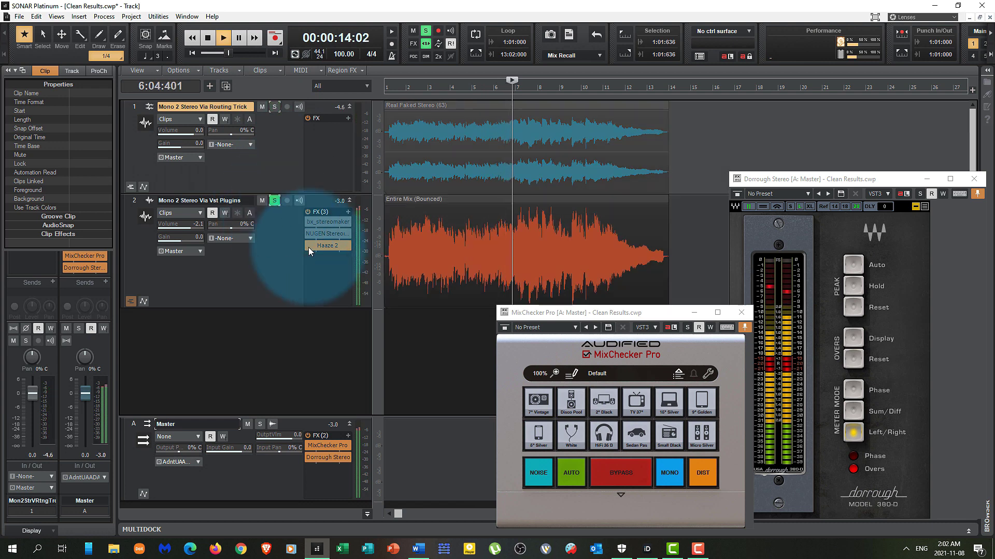
click(675, 472)
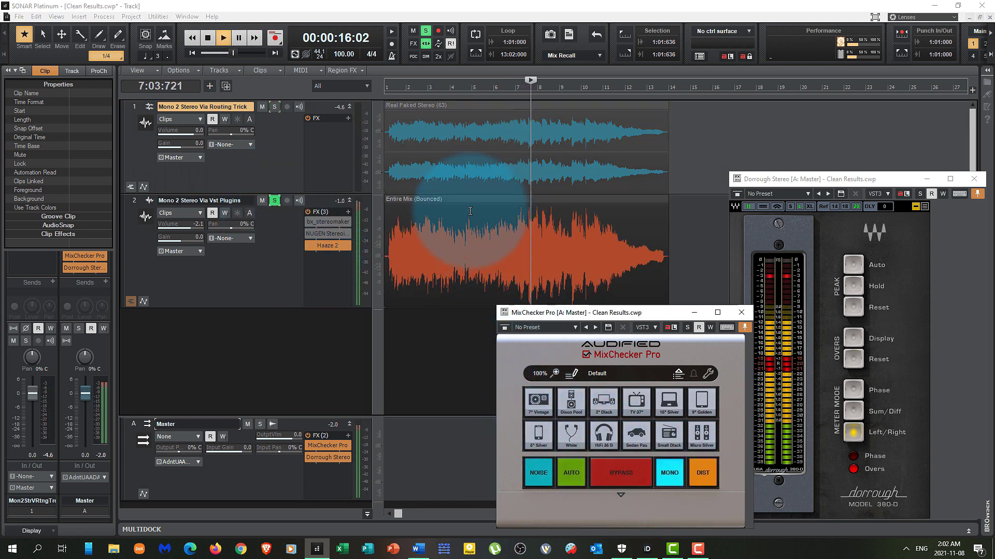
click(275, 107)
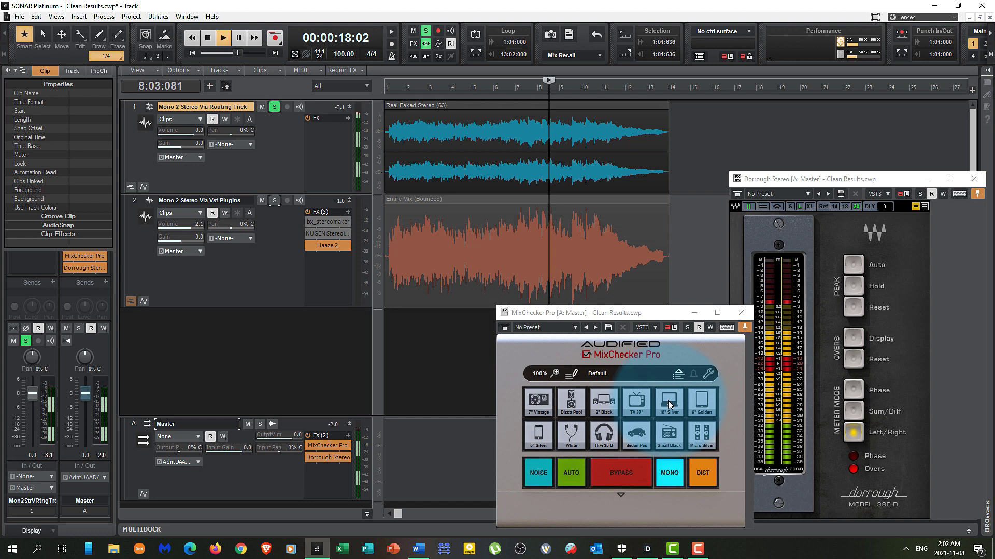
click(667, 473)
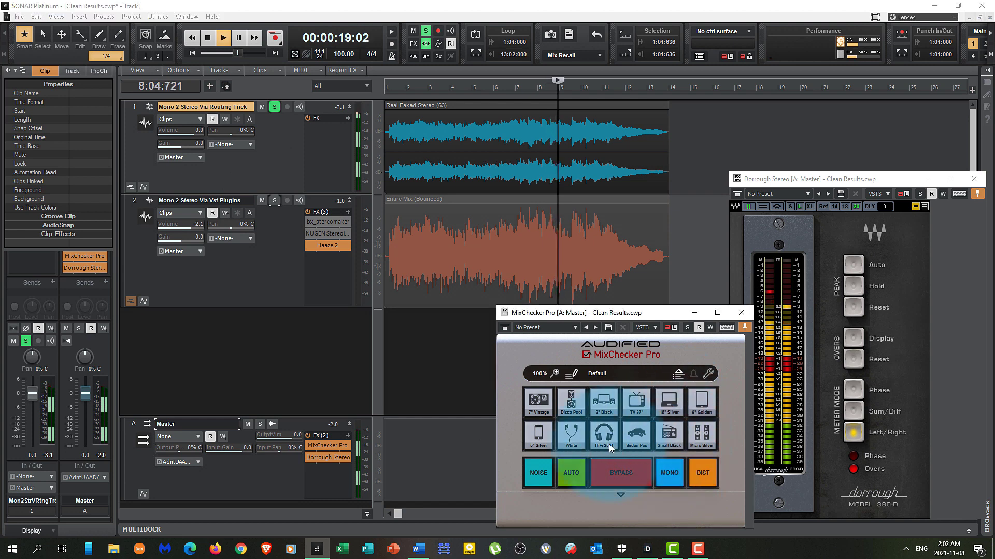
Solo the VST-plugin track, switch its Haaze 2 plugin to the preset Elec Git 2, and close the plugin
click(275, 201)
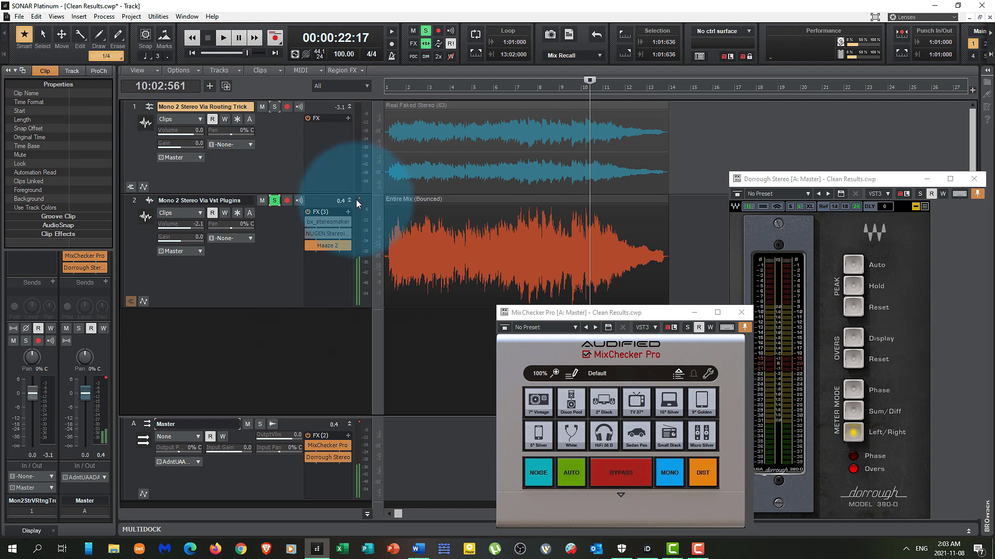
double_click(326, 246)
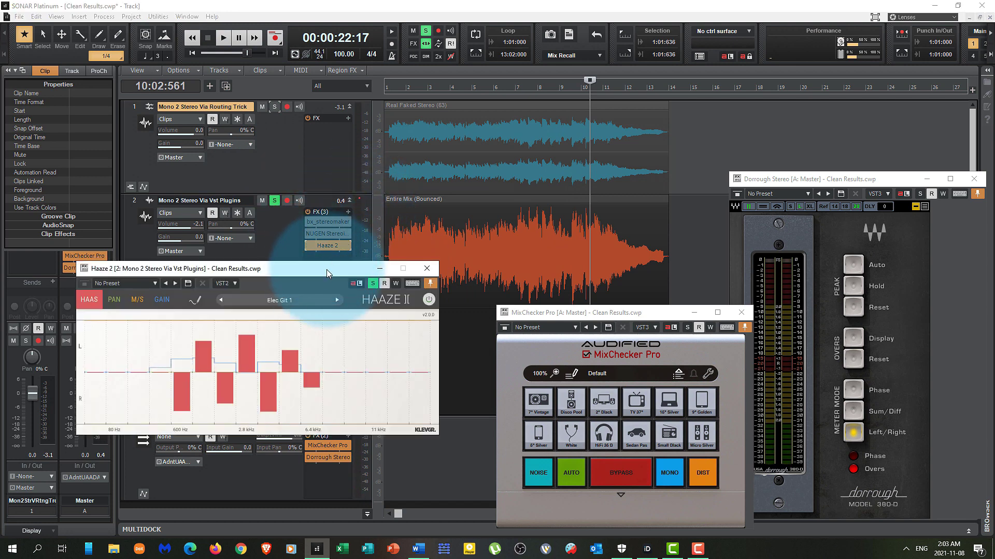
click(337, 300)
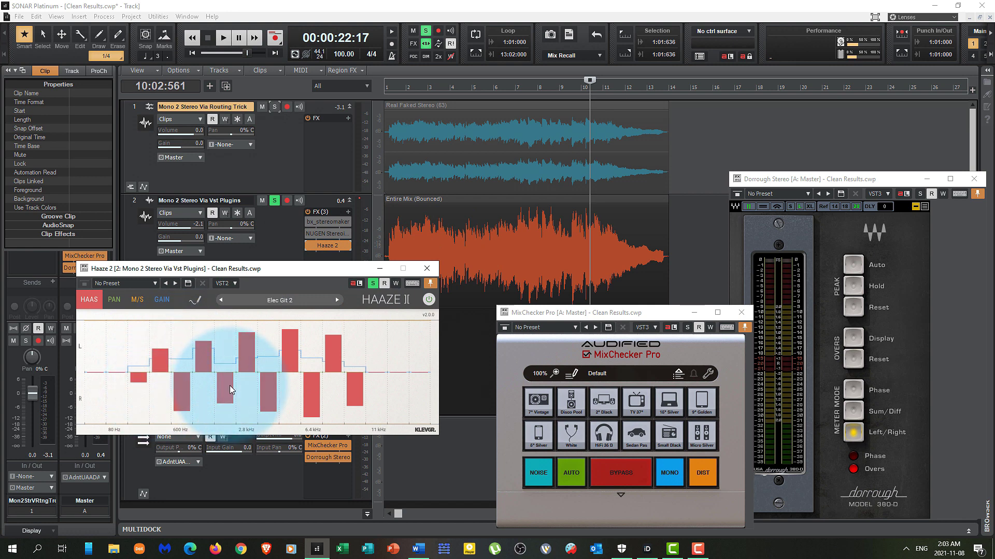
click(428, 268)
Play the Elec Git 2 version from near the start with a mono check, and compare it with the routing-trick track in stereo
click(387, 346)
key(space)
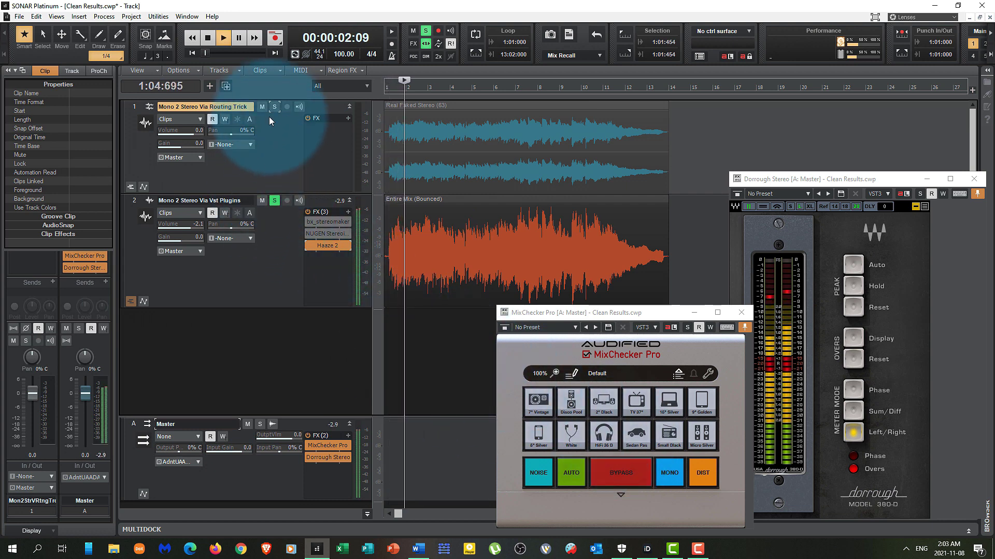
click(663, 484)
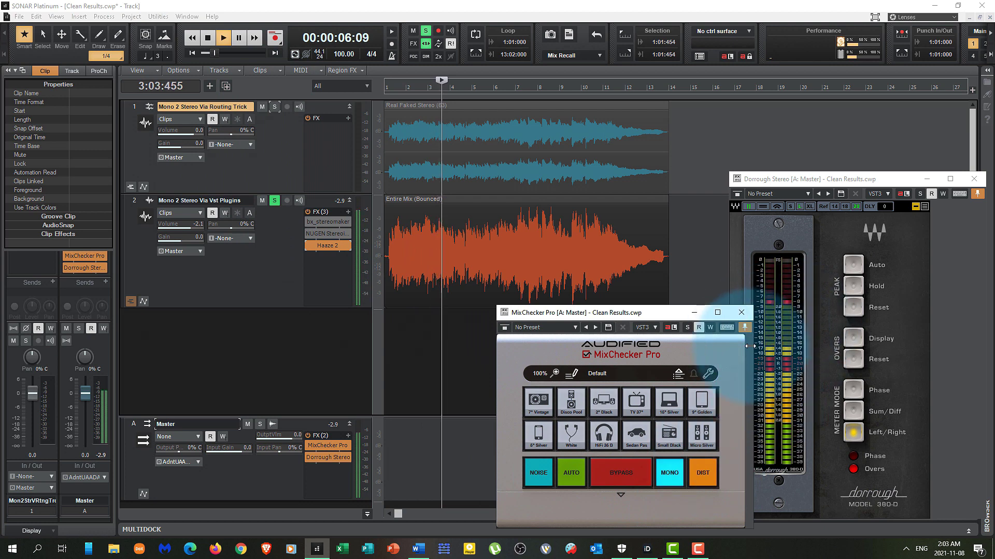
click(672, 474)
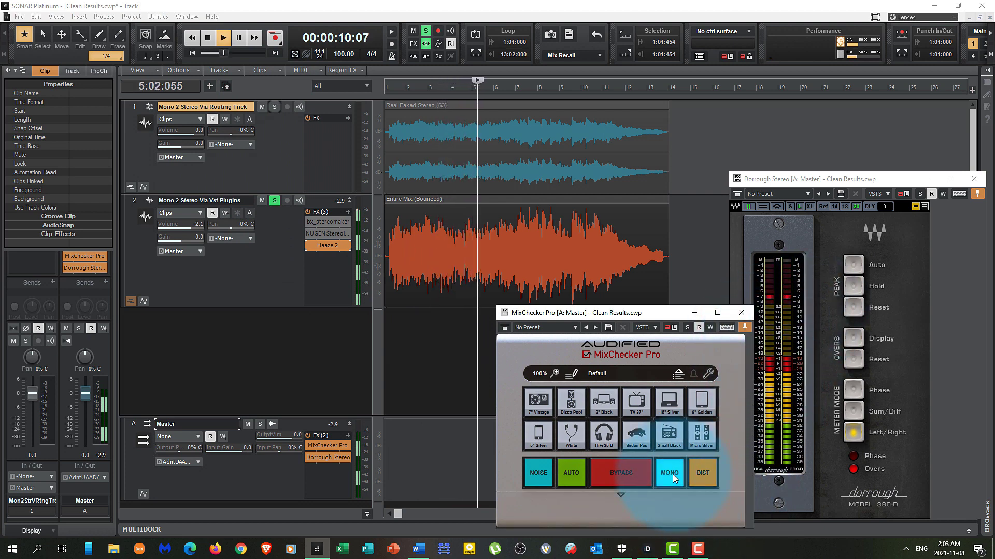
click(274, 107)
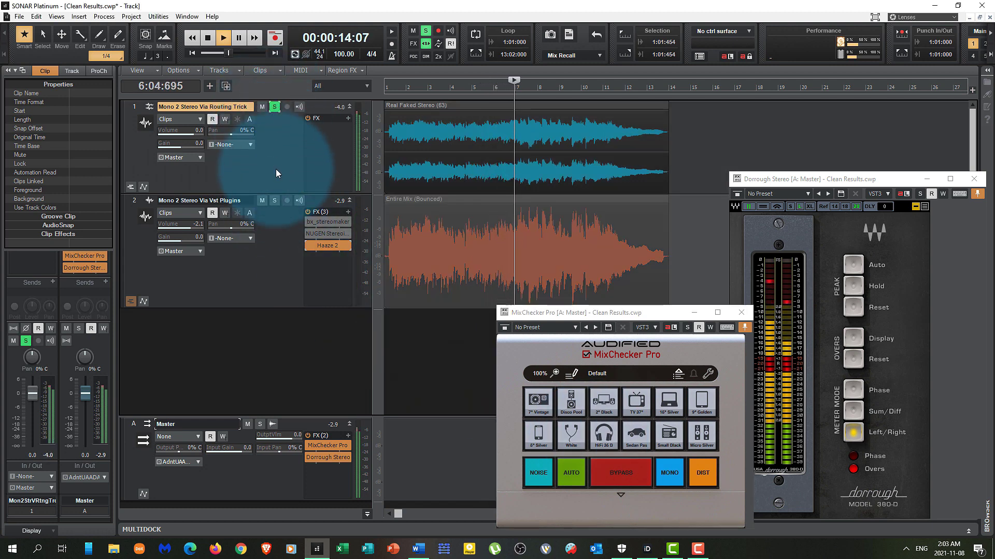
click(275, 203)
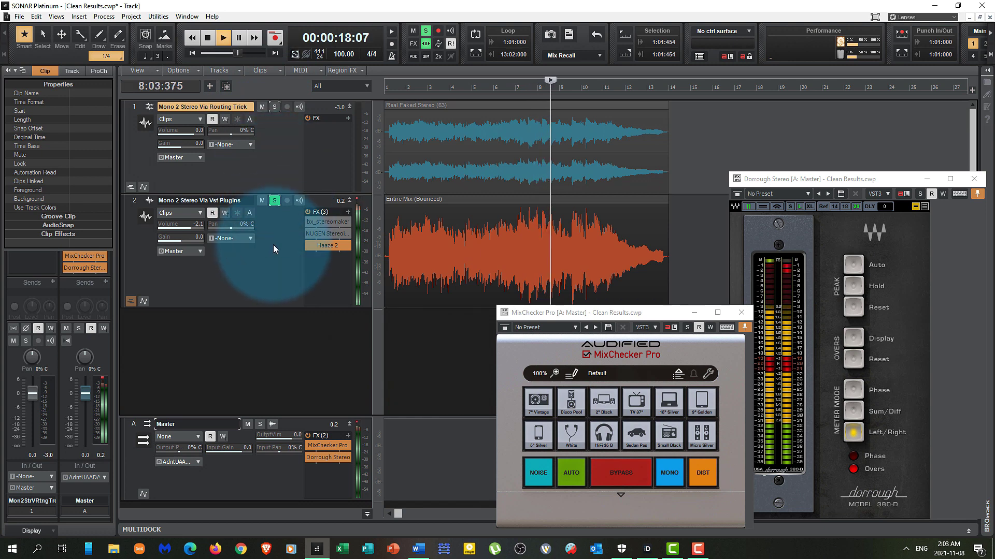
Choose the Natural width preset from the Stereo Width group in Haaze 2, review its curve, and close the plugin
double_click(319, 247)
click(312, 303)
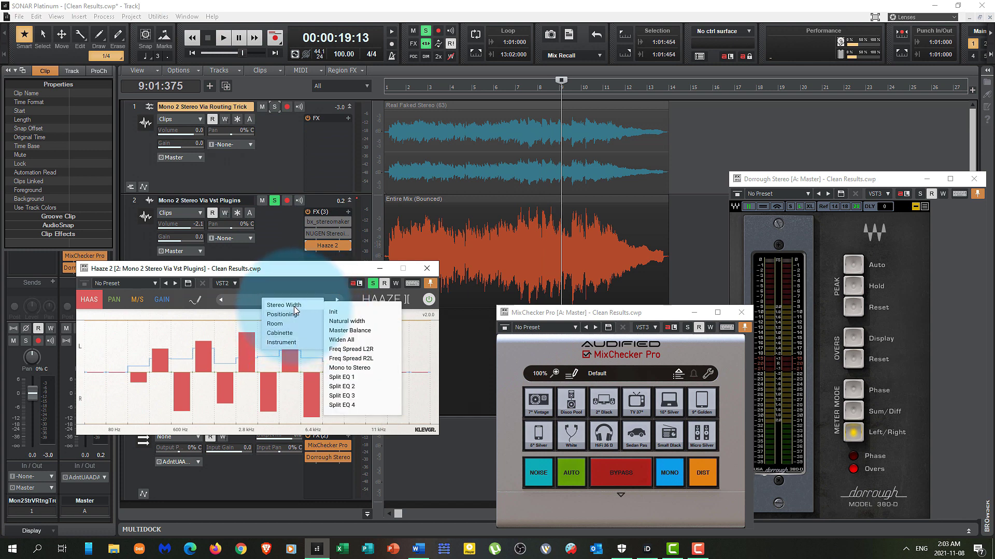
click(347, 321)
click(426, 269)
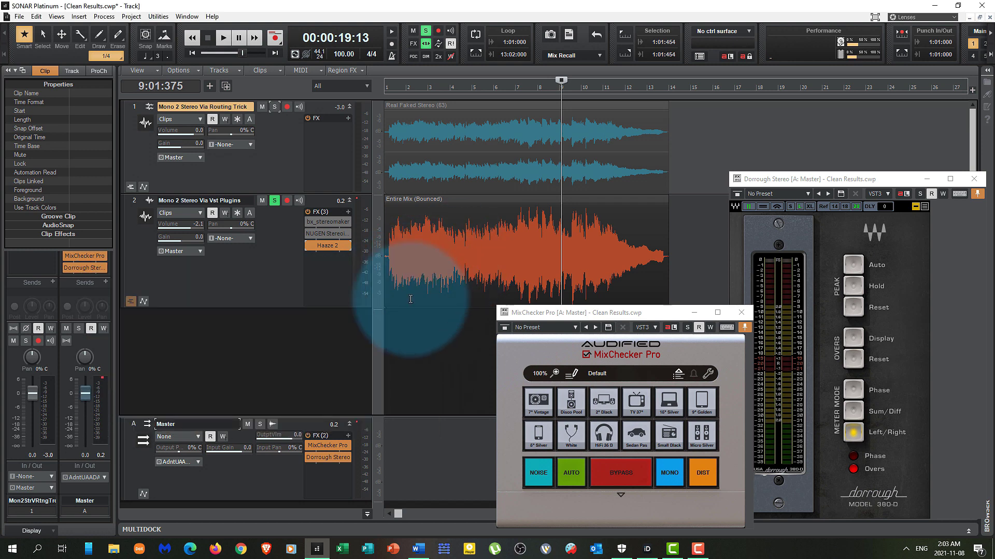
double_click(327, 245)
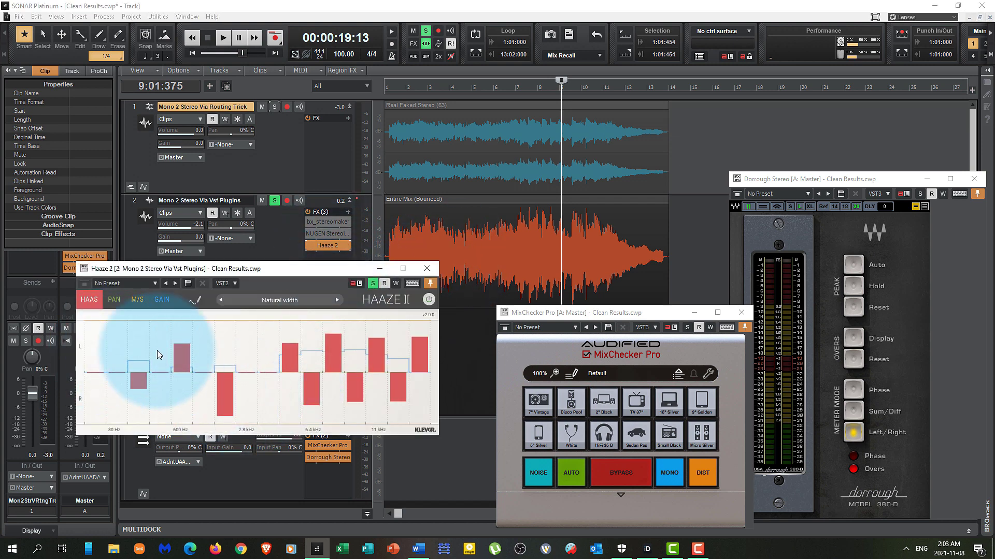
click(426, 268)
Play the VST-plugin track from the start with the Natural width preset, toggling the master mono check during playback
key(w)
key(space)
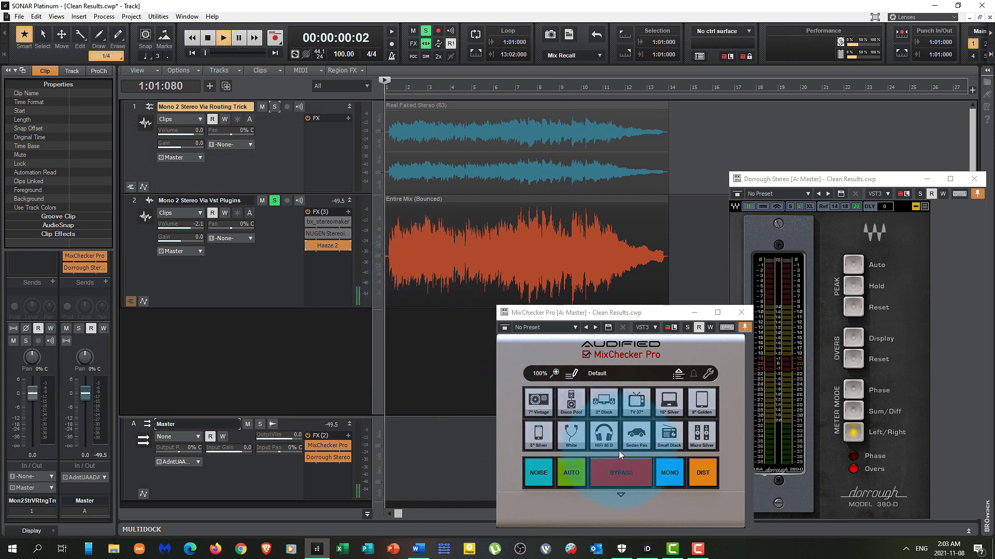
click(673, 481)
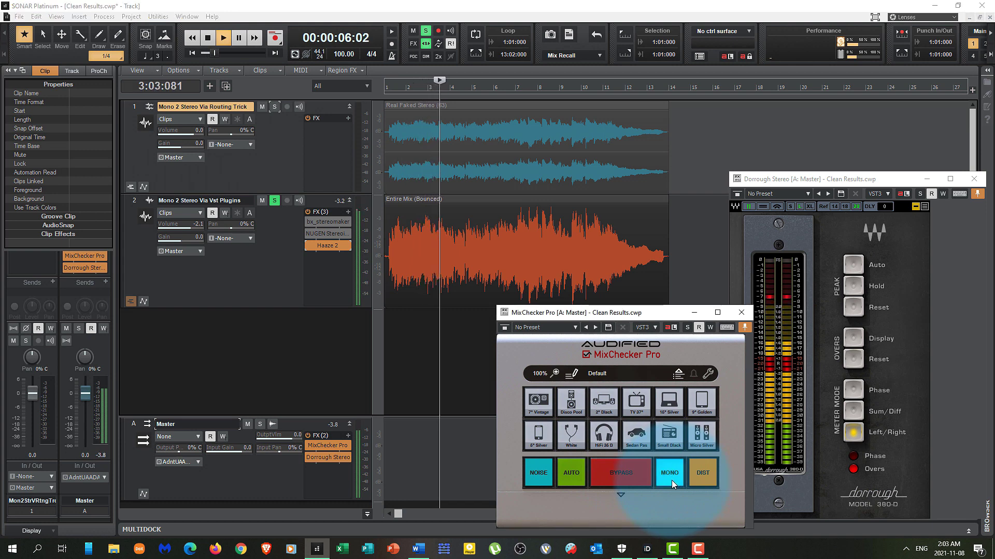
click(671, 481)
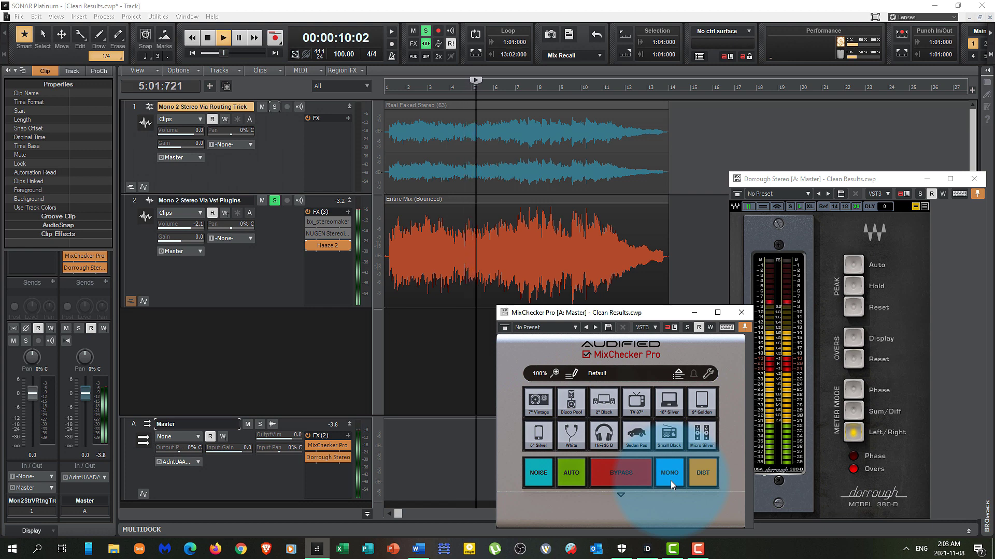
click(670, 481)
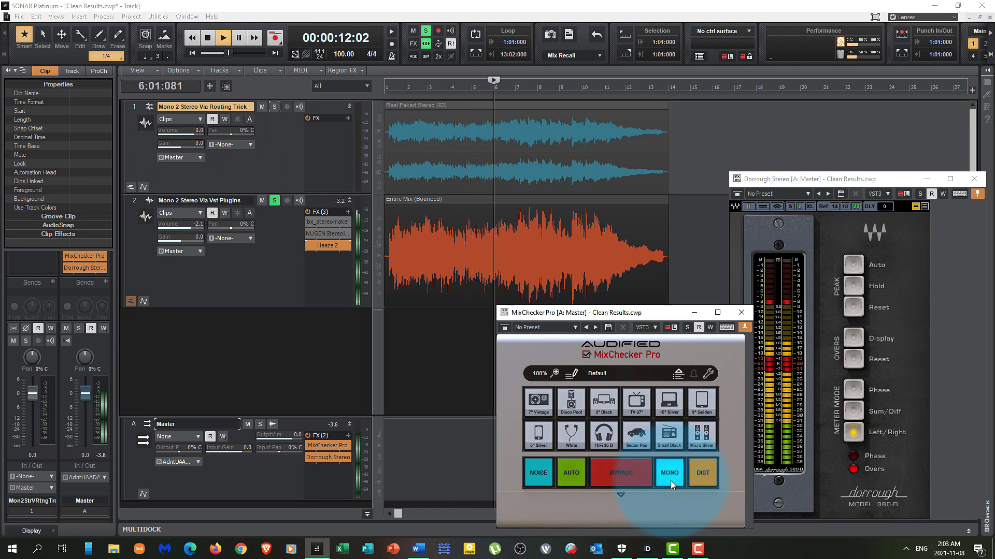
Alternate the exclusive solo between the routing-trick and Haaze 2 tracks in stereo and mono, then leave both tracks unsoloed
click(276, 106)
click(275, 202)
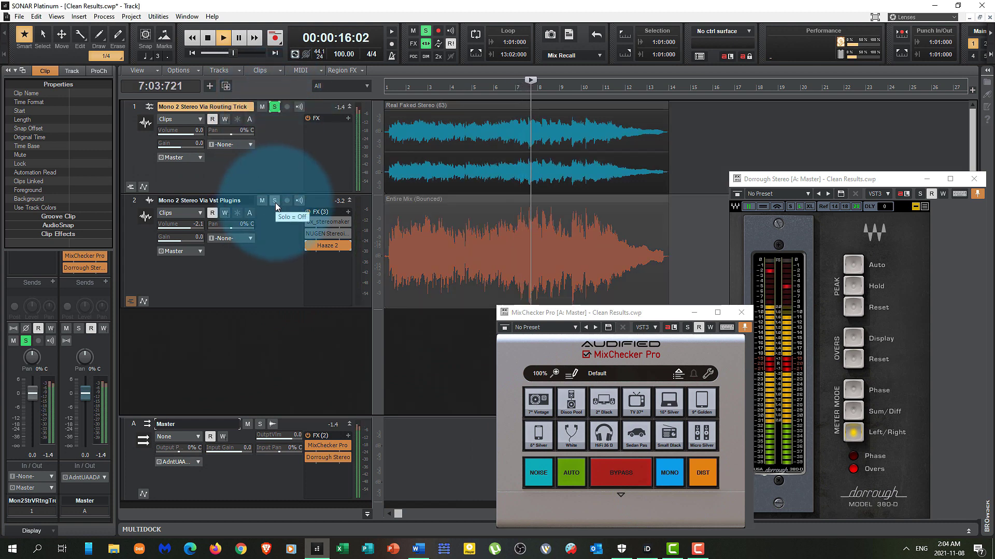
click(275, 202)
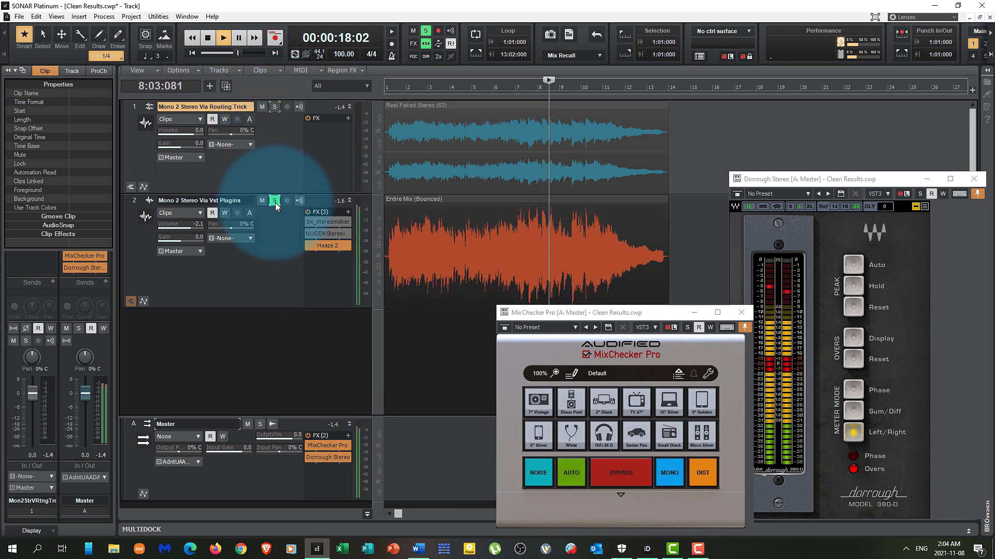
click(274, 107)
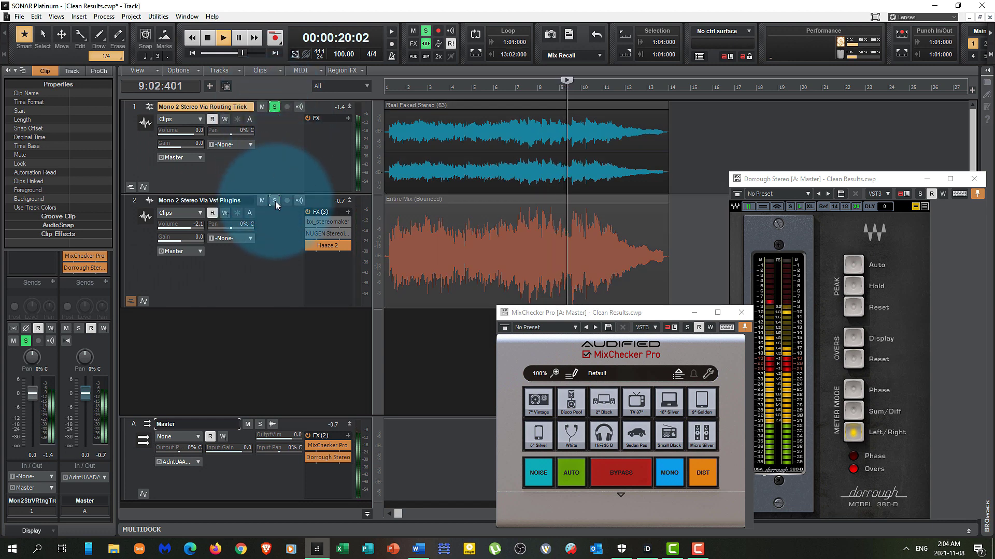
click(275, 201)
click(668, 473)
click(274, 107)
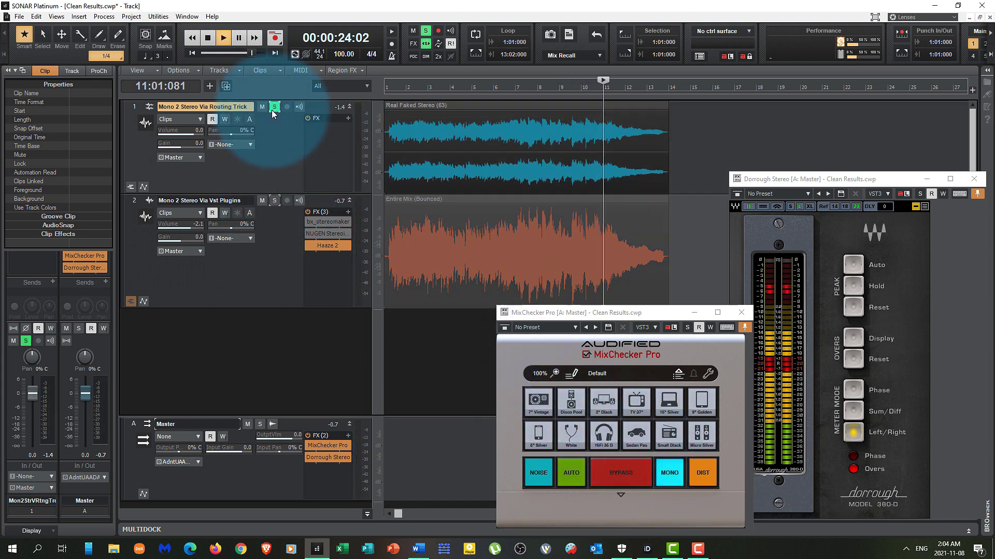
click(274, 201)
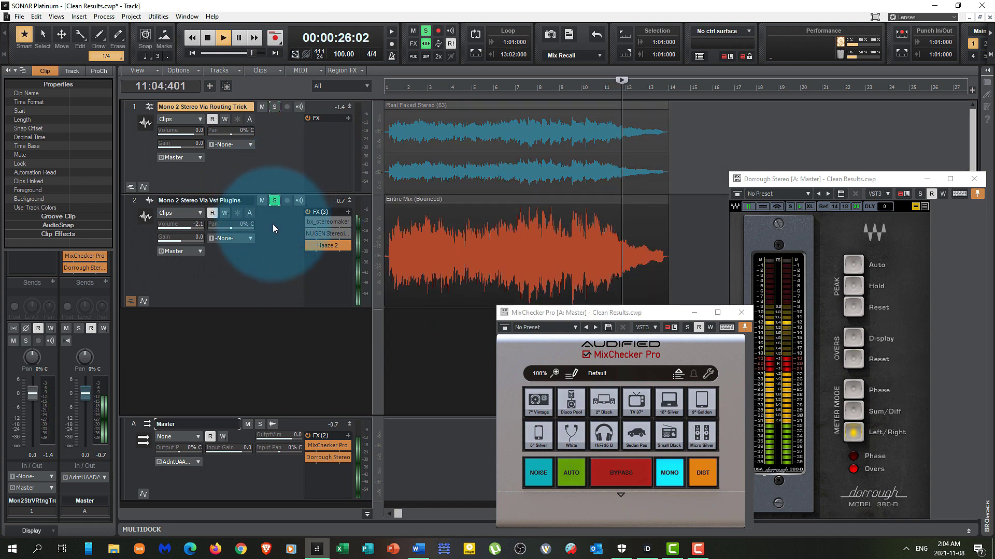
click(274, 200)
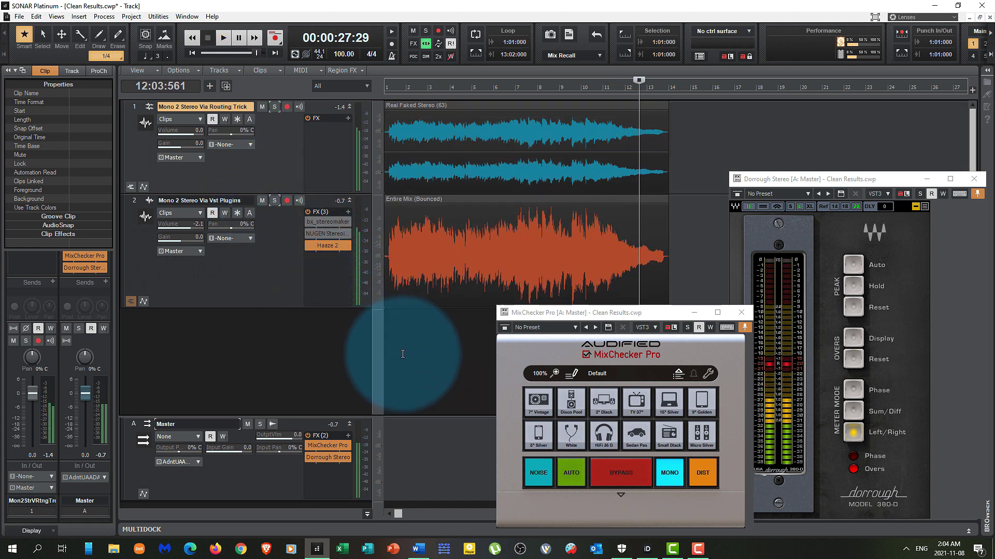
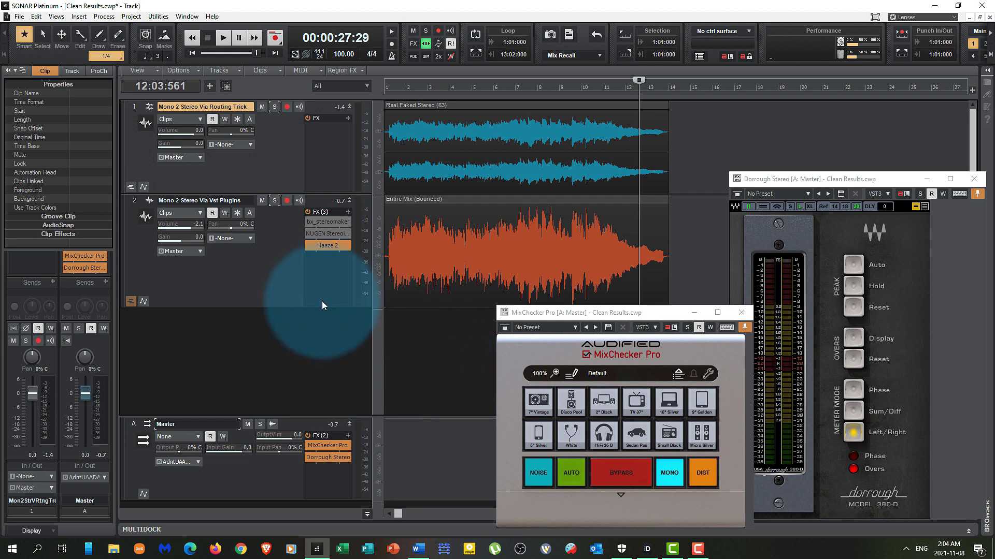
Review the bx_stereomaker and Haaze 2 plugins on the VST-plugin track, closing each one
double_click(328, 226)
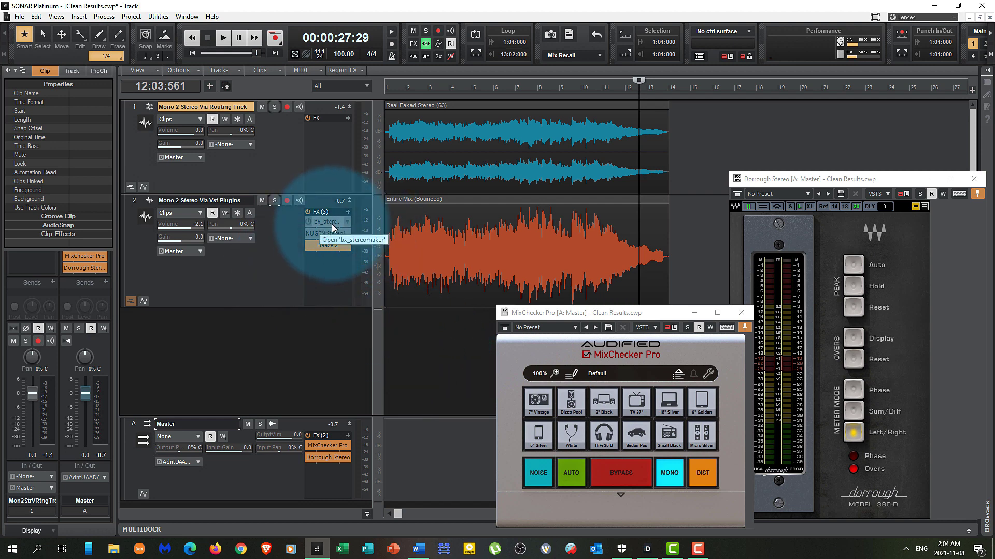
click(426, 268)
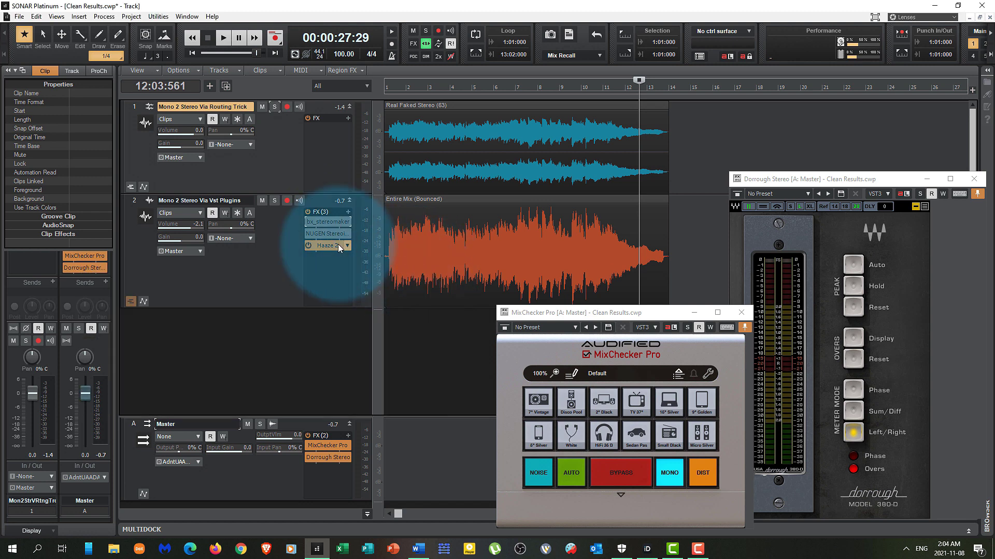
double_click(329, 246)
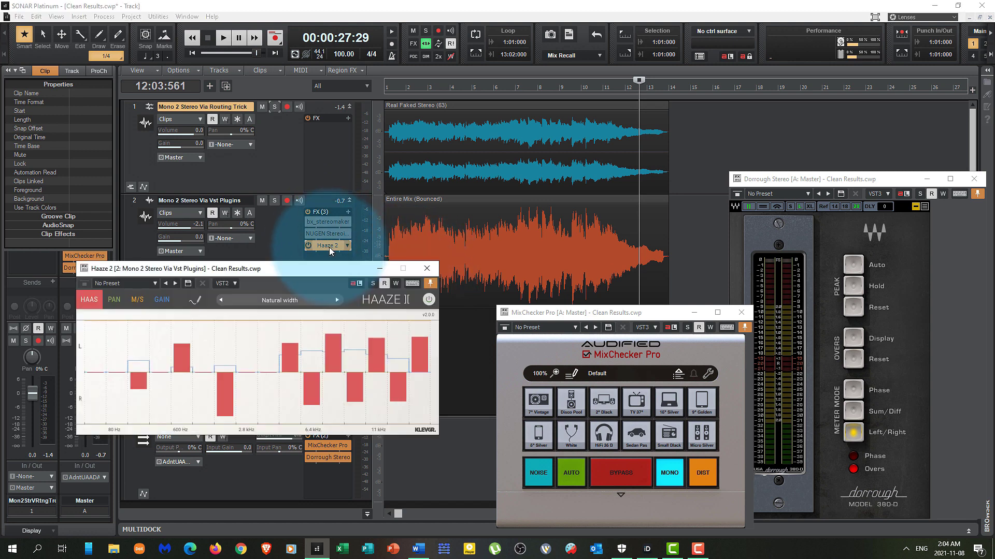
click(427, 269)
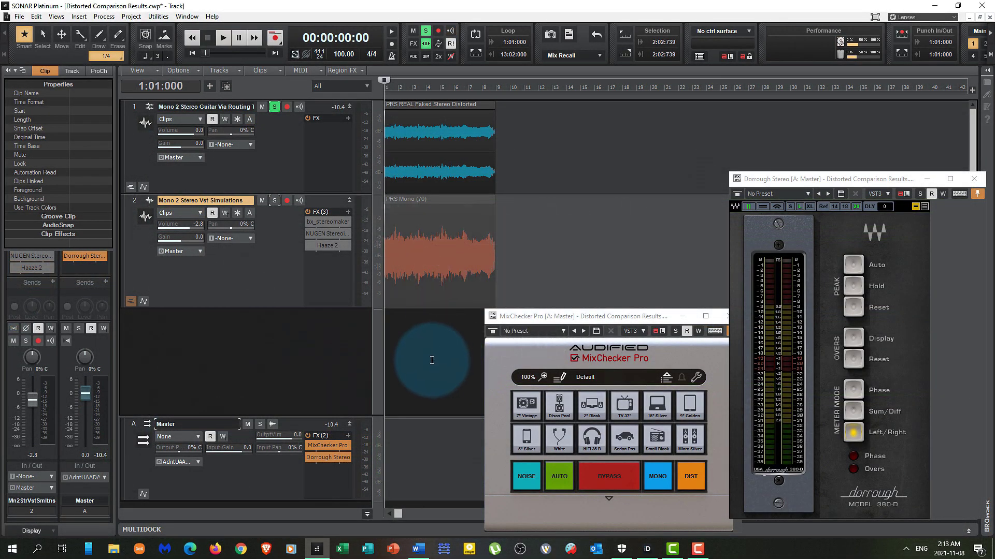
In the Distorted Comparison Results project, play the soloed routing-trick guitar track from the start with a mono check
key(space)
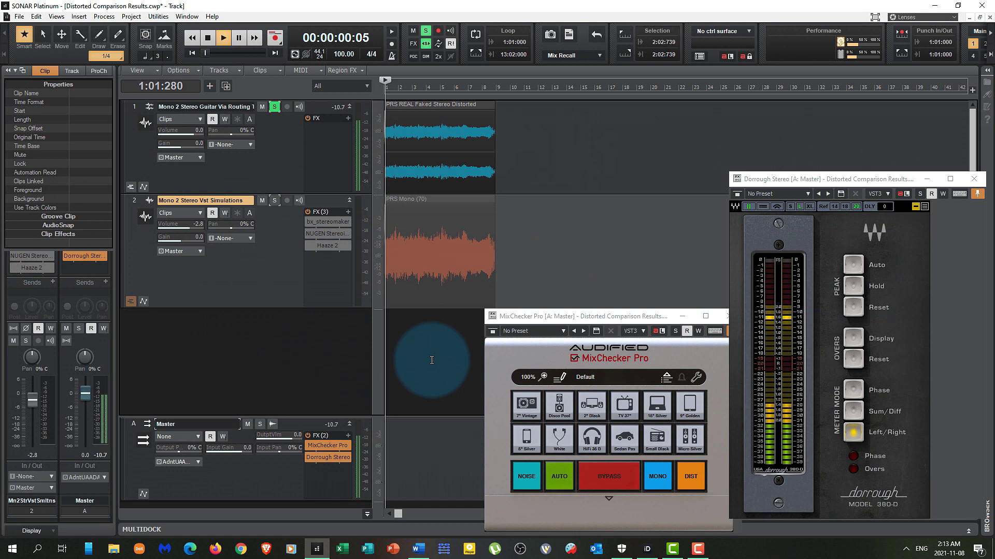
click(666, 485)
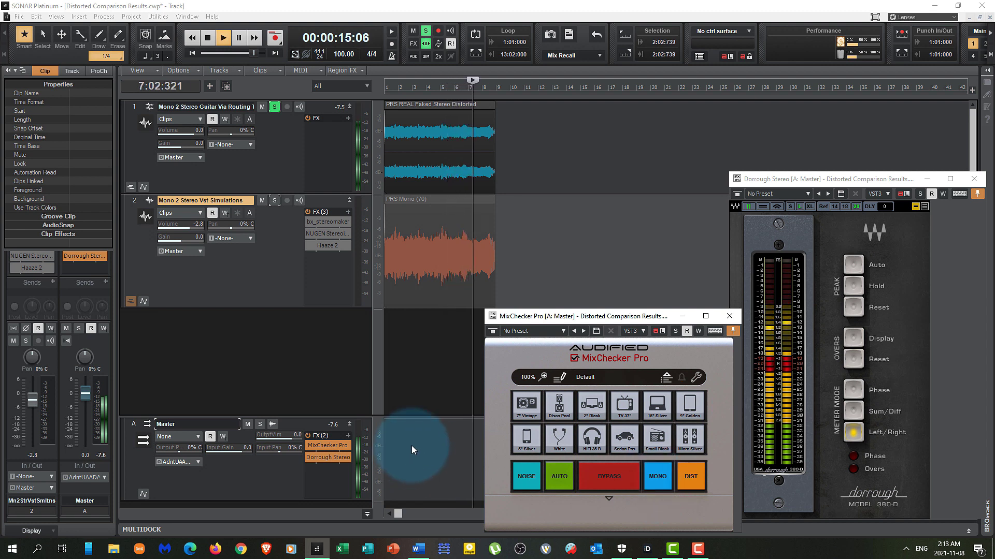
key(space)
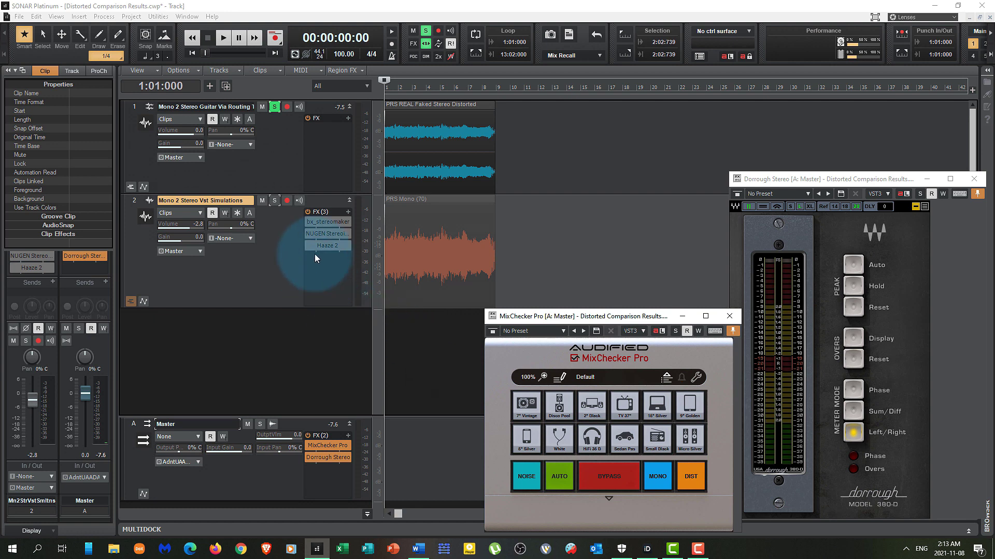
Solo the distorted VST simulations track, make bx_stereomaker its only active effect, and review the plugin's settings
click(274, 201)
double_click(316, 222)
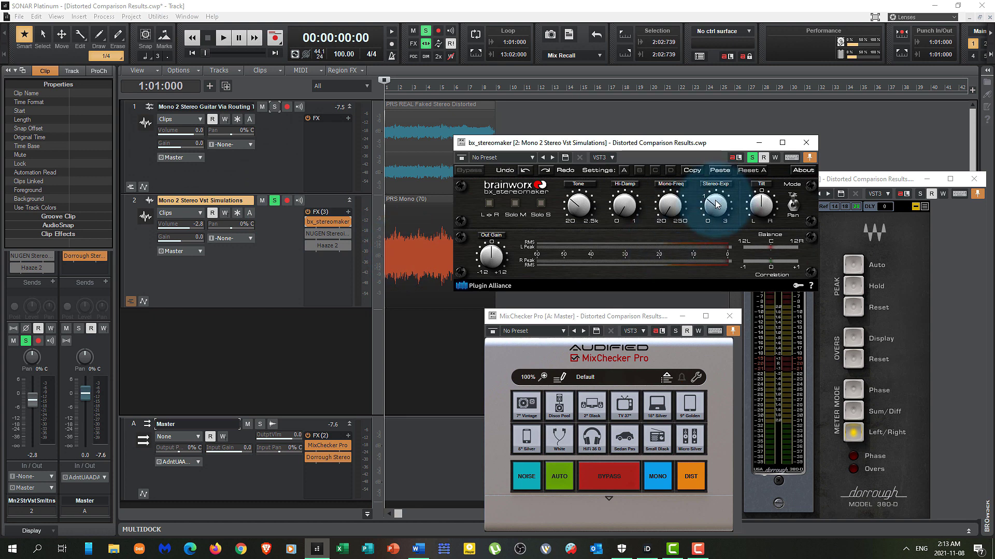
click(806, 143)
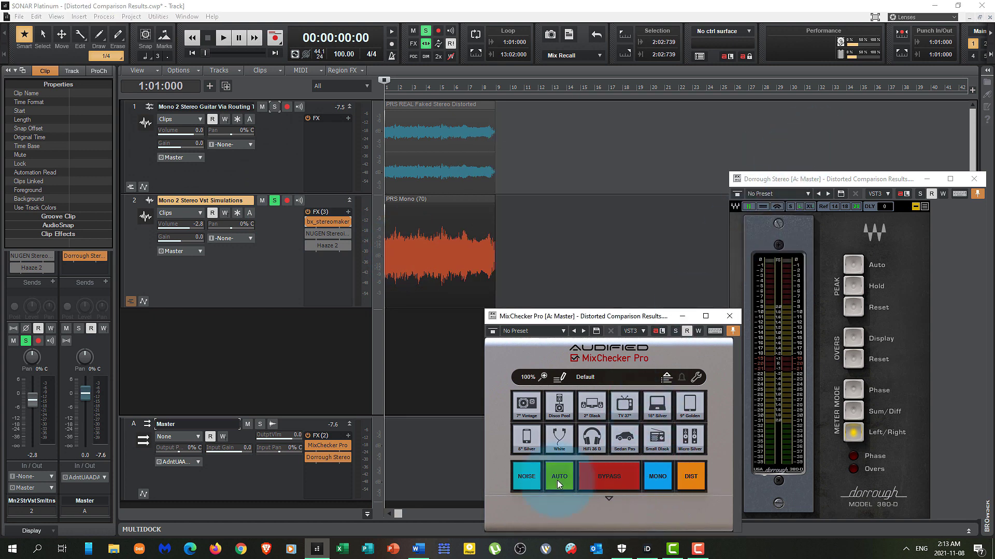
Play the distorted bx_stereomaker track from the start, toggling mono, and switch the exclusive solo to the routing-trick track in stereo
click(438, 365)
key(Home)
key(space)
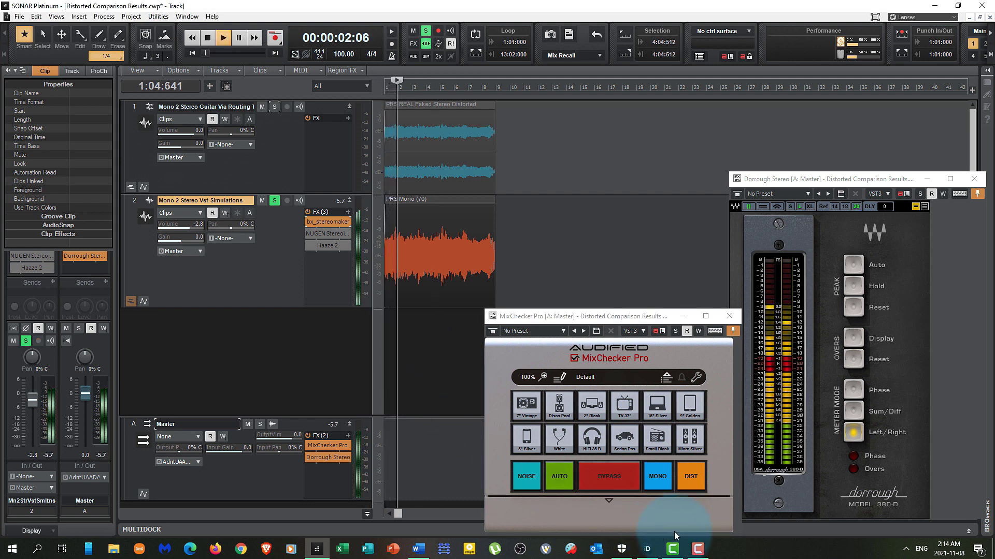
click(659, 482)
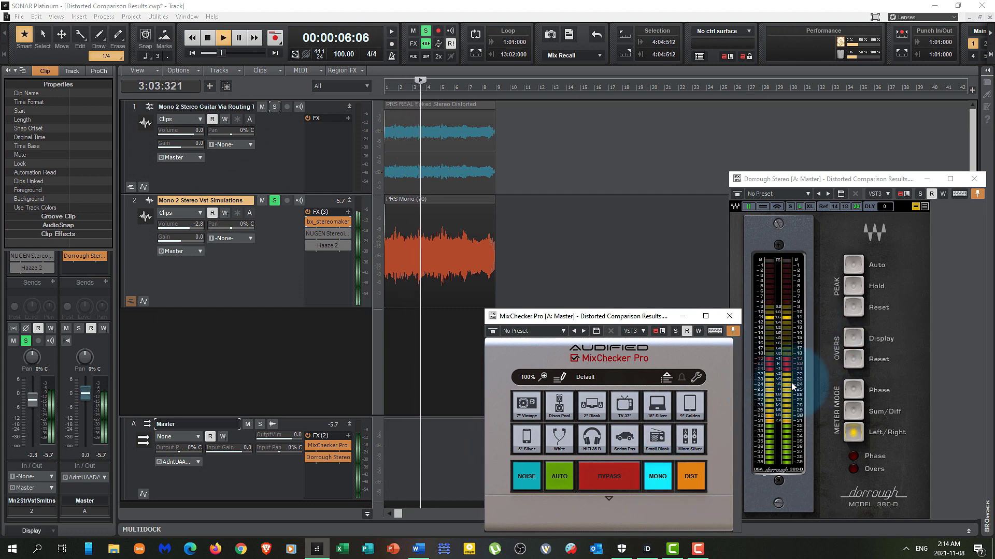
click(657, 483)
click(657, 483)
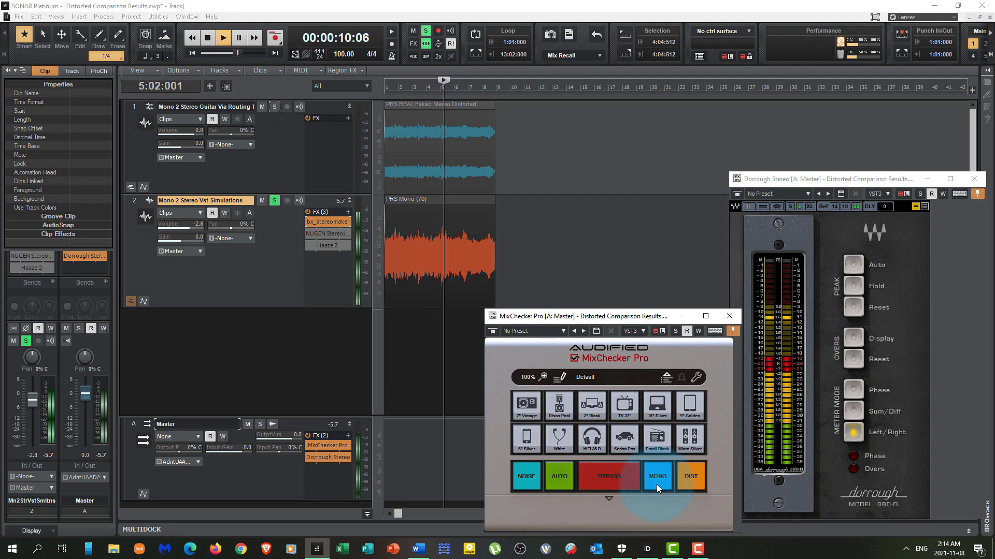
click(275, 107)
click(280, 107)
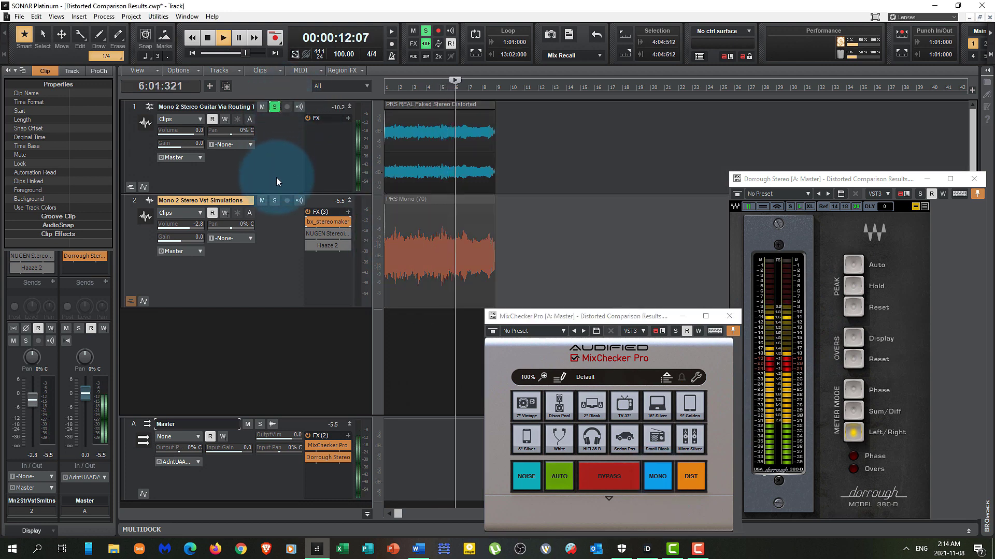
Alternate the exclusive solo between the VST simulations and routing-trick tracks during playback, ending on VST simulations, and stop playback
click(274, 201)
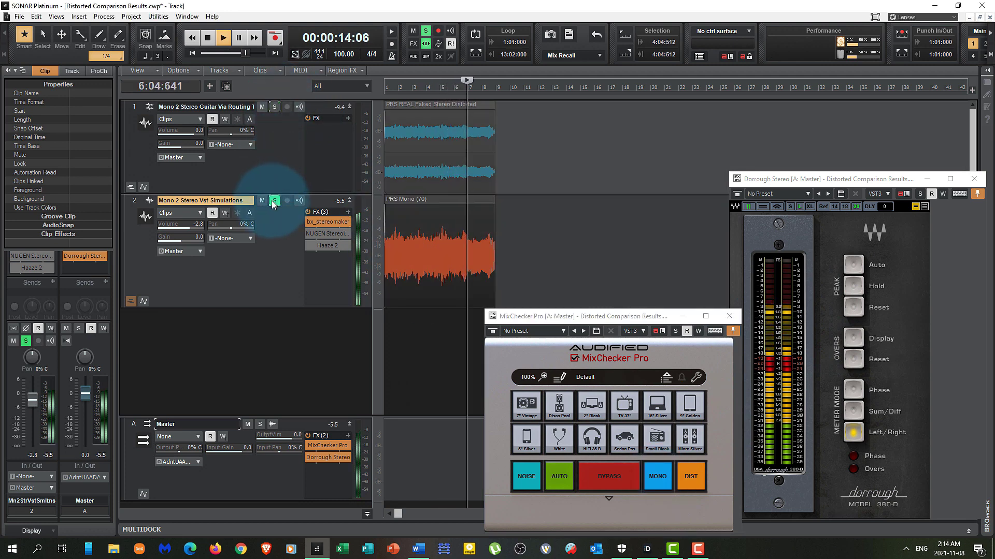
click(275, 108)
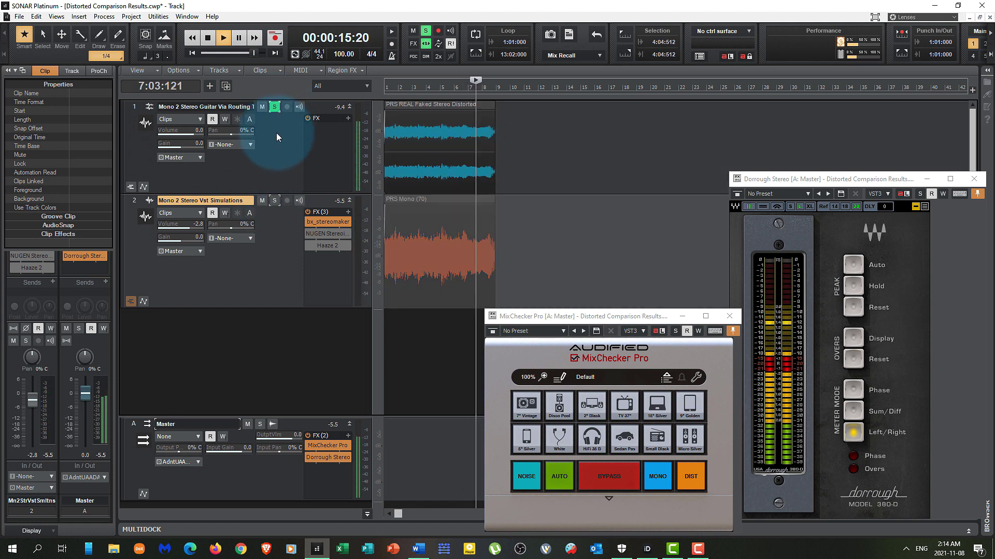
click(275, 201)
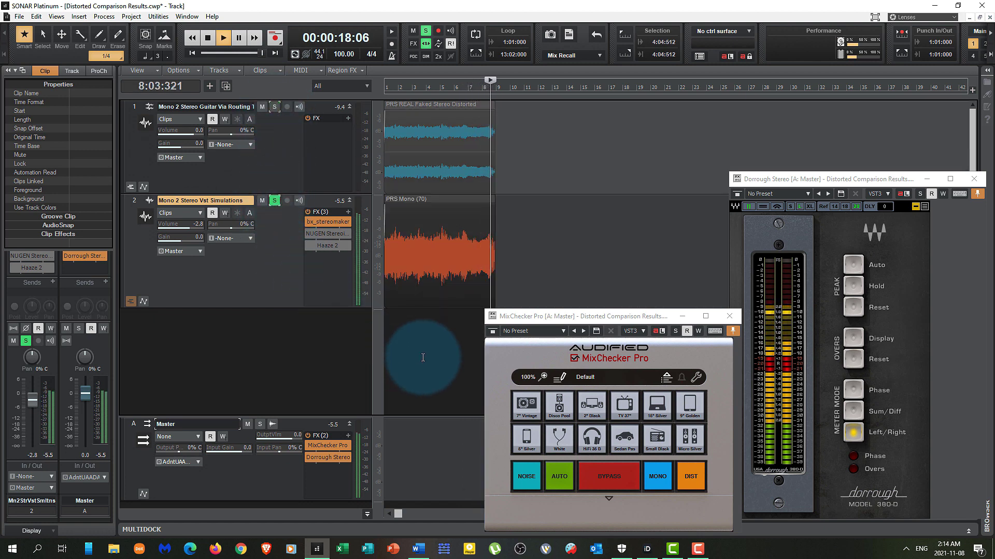
key(space)
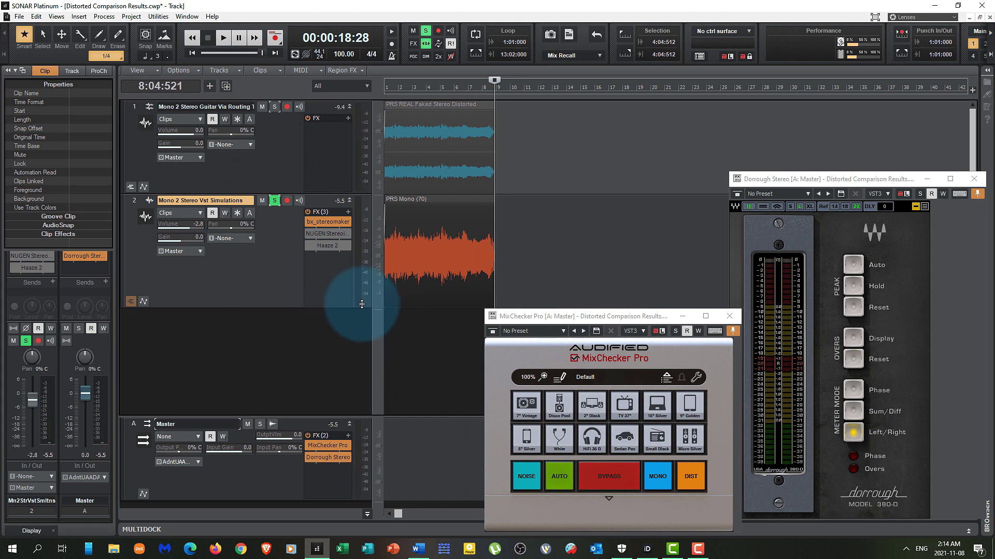
Make NUGEN Stereoizer the only active effect on the VST simulations track and review its 25 El Guit 1 settings
double_click(316, 233)
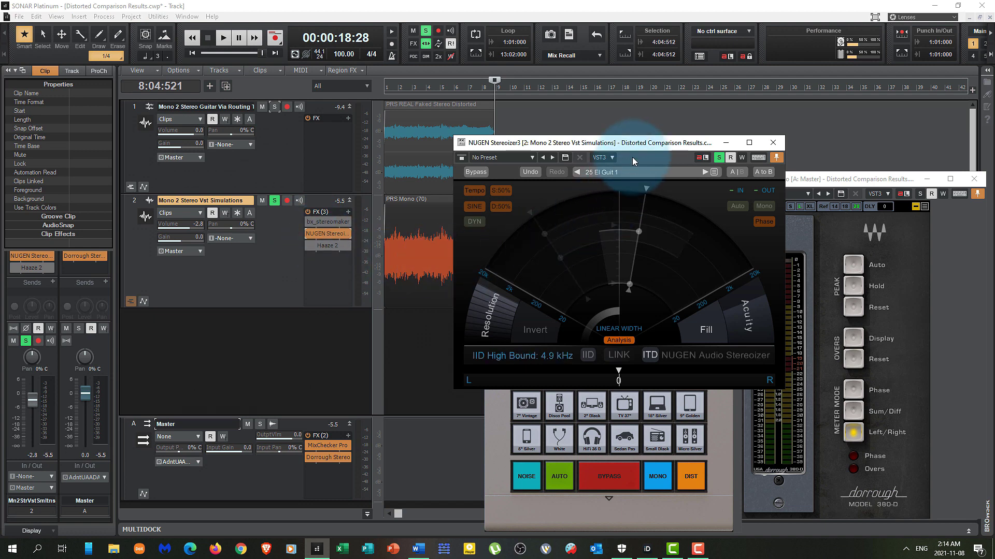
drag(638, 146, 511, 153)
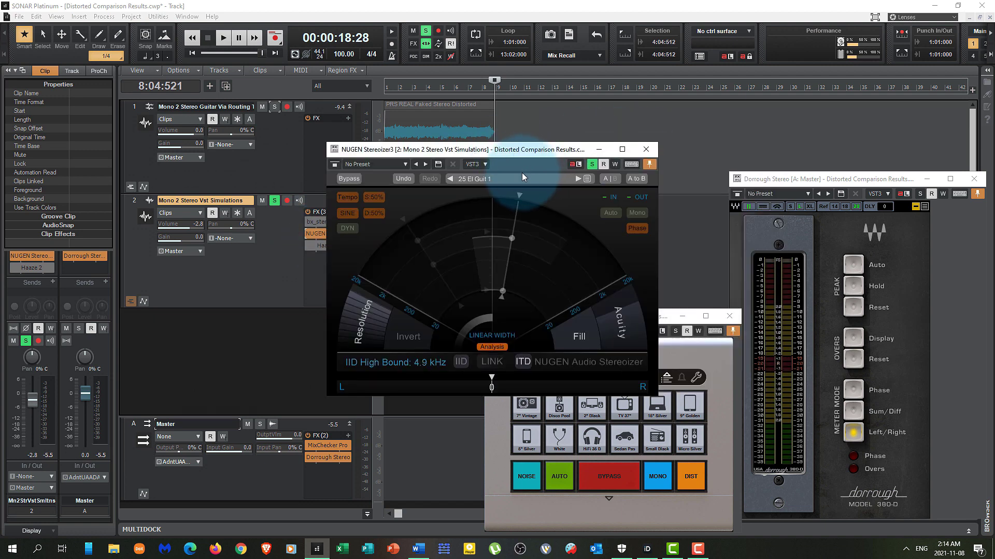
click(646, 150)
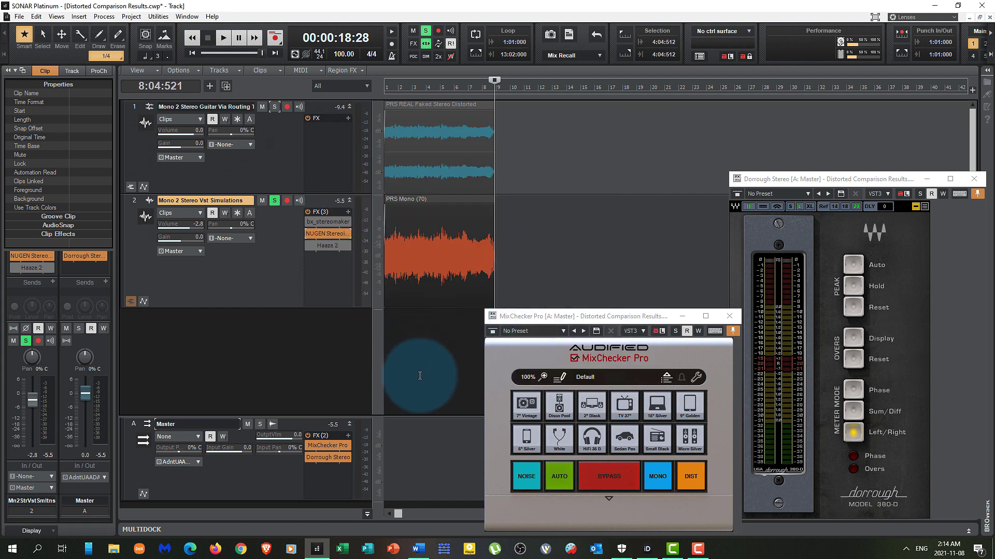
Play the distorted NUGEN Stereoizer track from the start, switching to mono briefly and back to stereo
key(space)
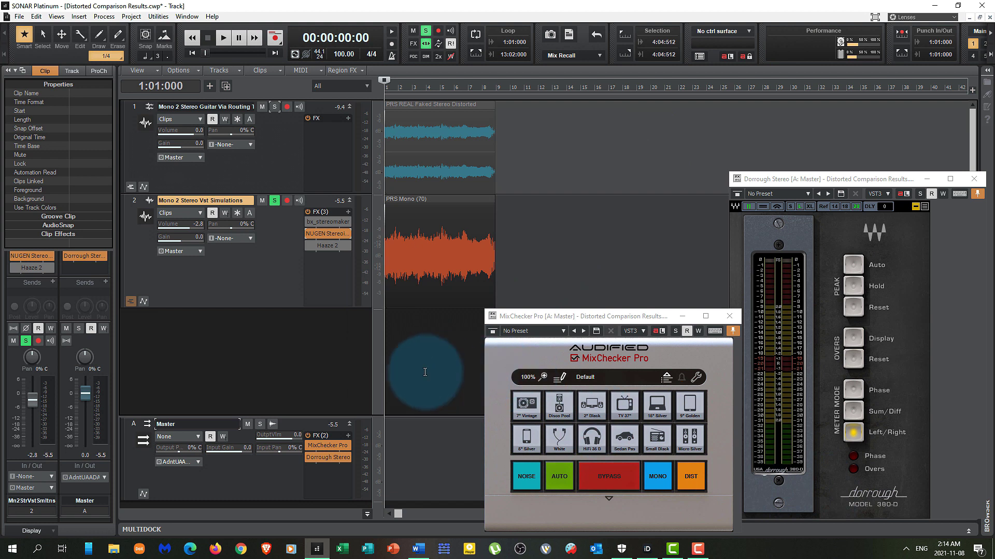
key(space)
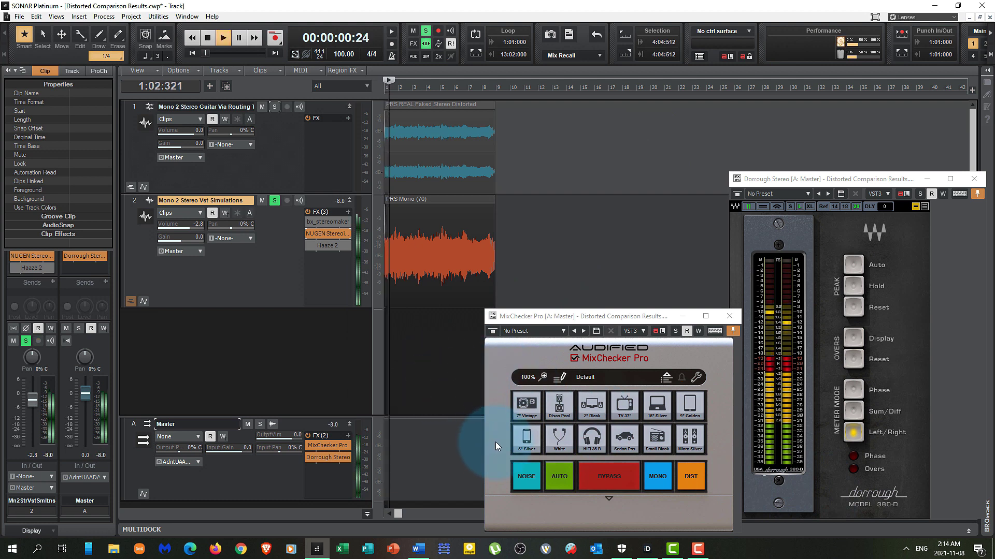
click(648, 477)
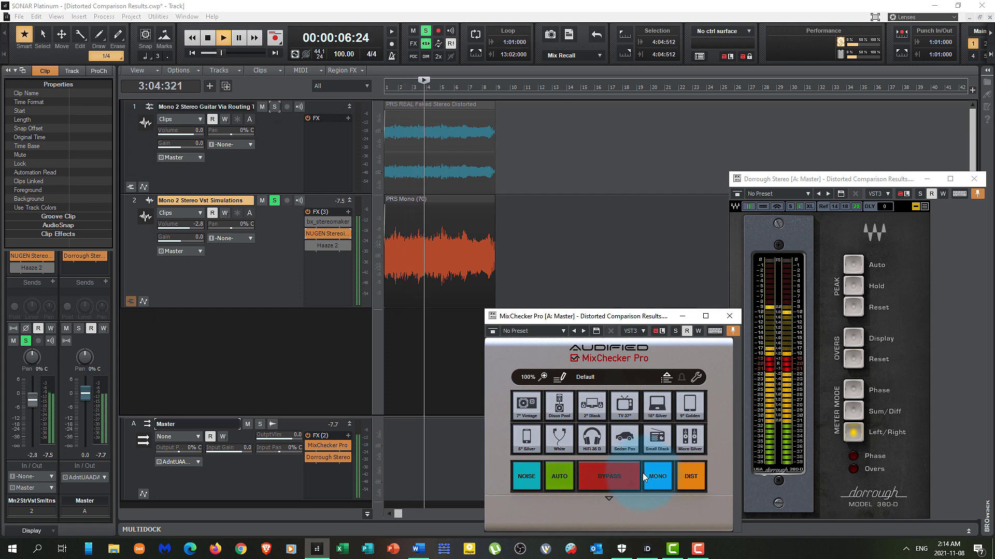
click(648, 478)
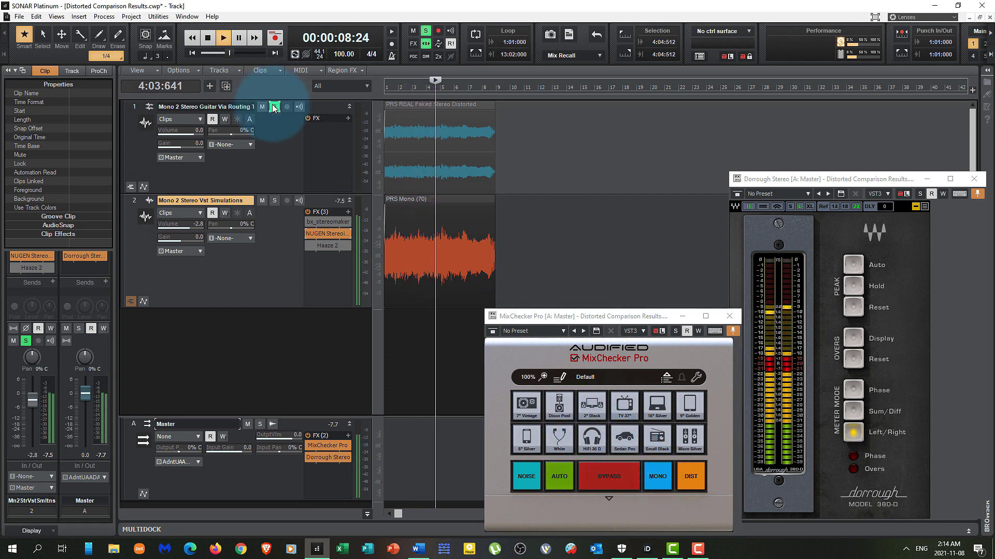
Compare the routing-trick track with the NUGEN Stereoizer track in stereo by alternating the exclusive solo, ending on Stereoizer
click(274, 107)
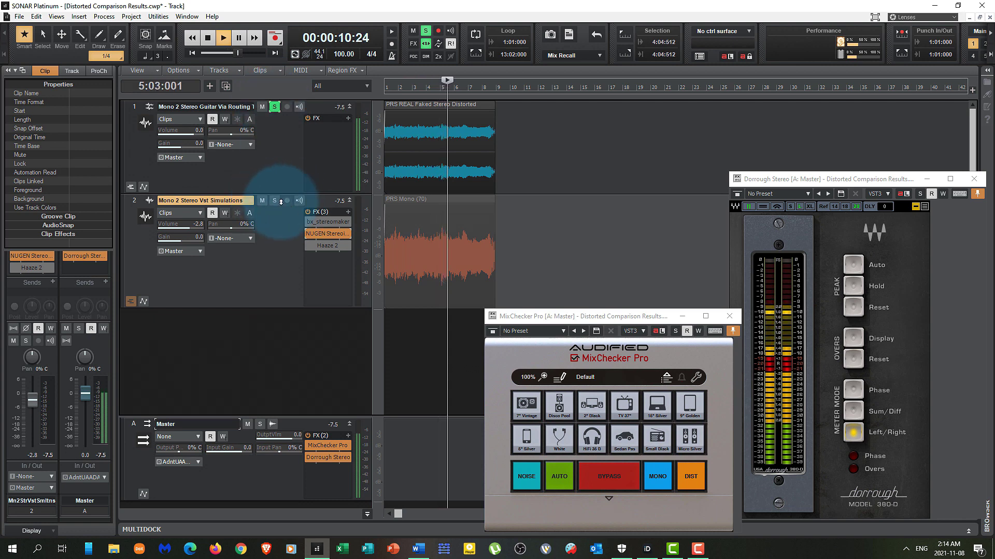
click(278, 202)
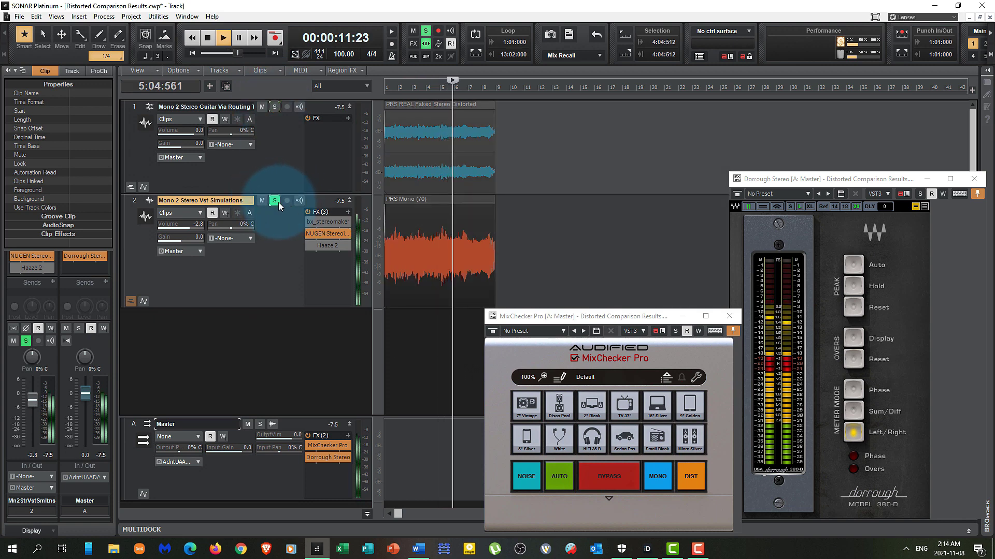
click(275, 108)
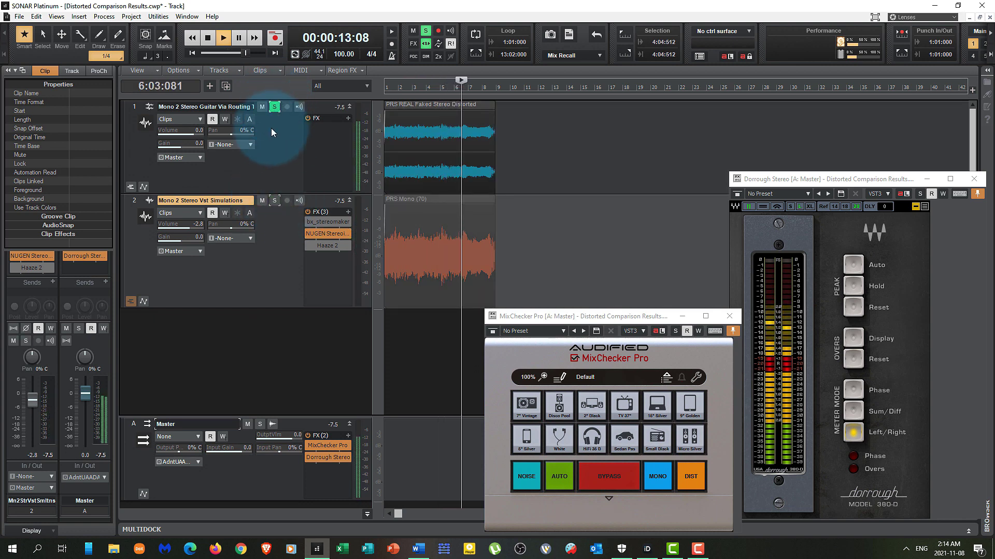
click(275, 201)
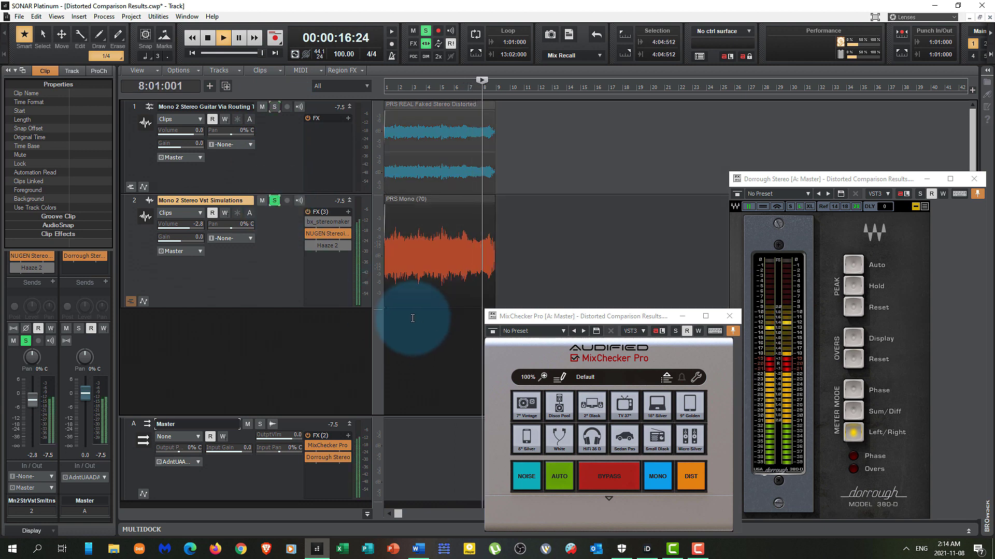
Switch NUGEN Stereoizer to the 26 El Guit 2 preset, close the plugin, and play the track from the start
double_click(327, 234)
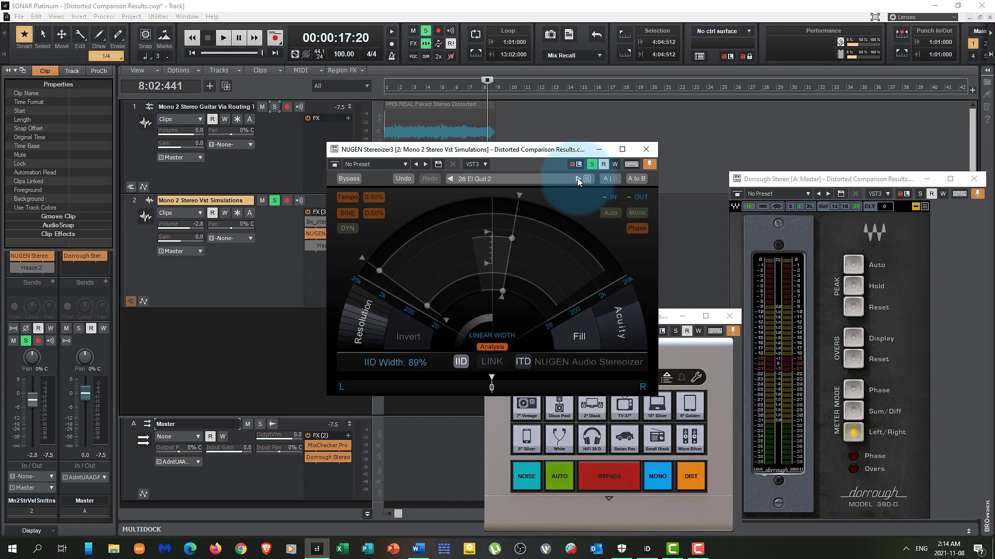
click(645, 149)
key(w)
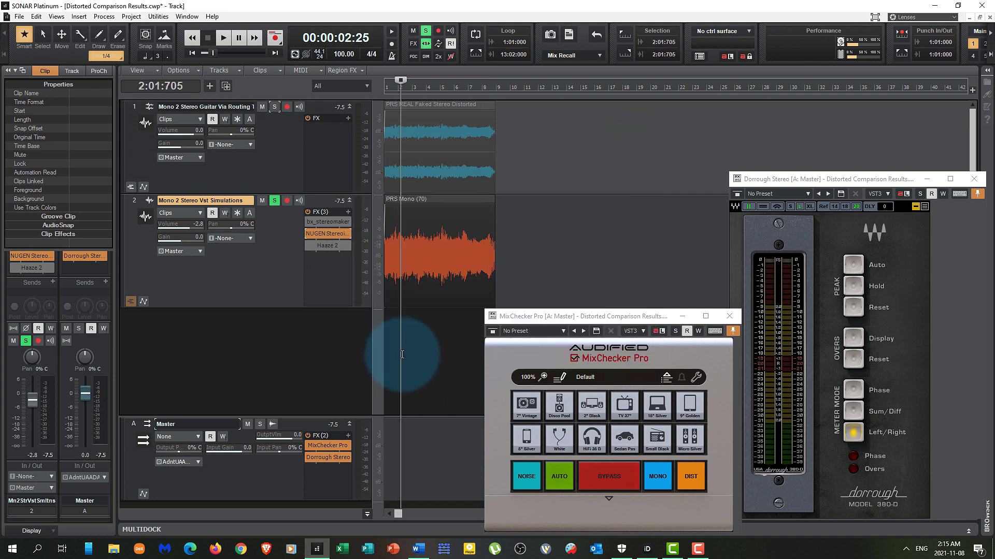
key(space)
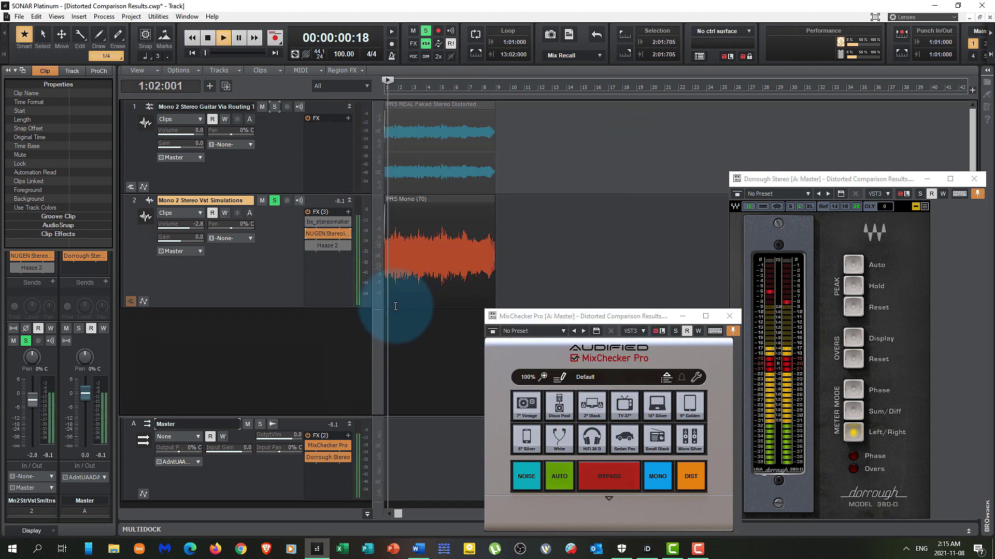
Switch the exclusive solo to the routing-trick track and back to the VST simulations track, and turn on mono monitoring
ctrl+click(275, 106)
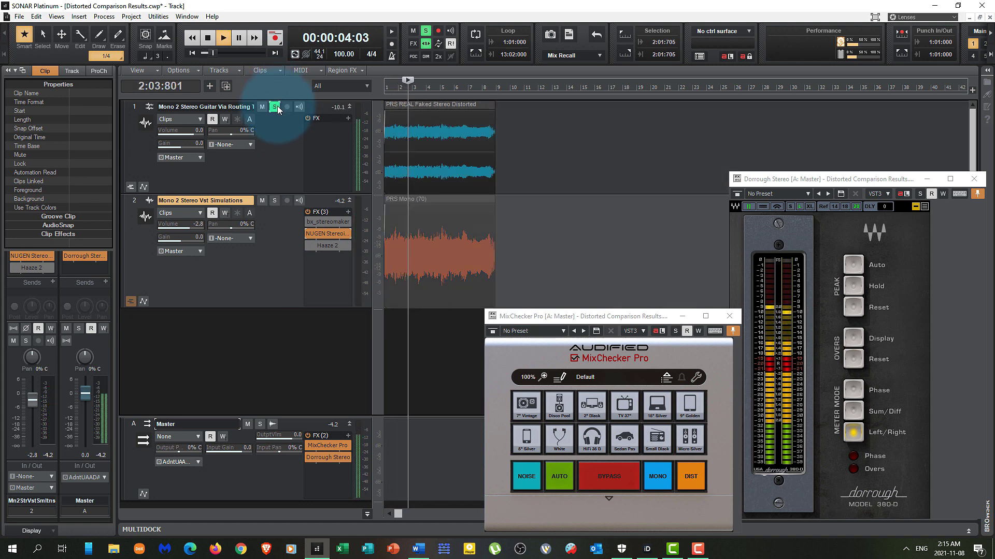
ctrl+click(274, 205)
click(666, 484)
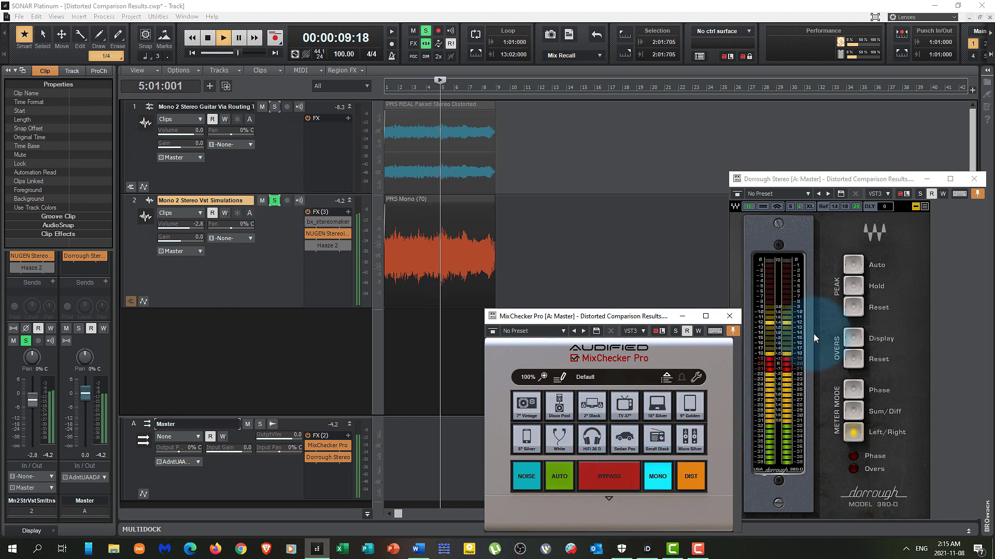
Compare both tracks in mono by alternating their solos, return to stereo on the routing-trick track, and stop playback
click(348, 117)
click(273, 106)
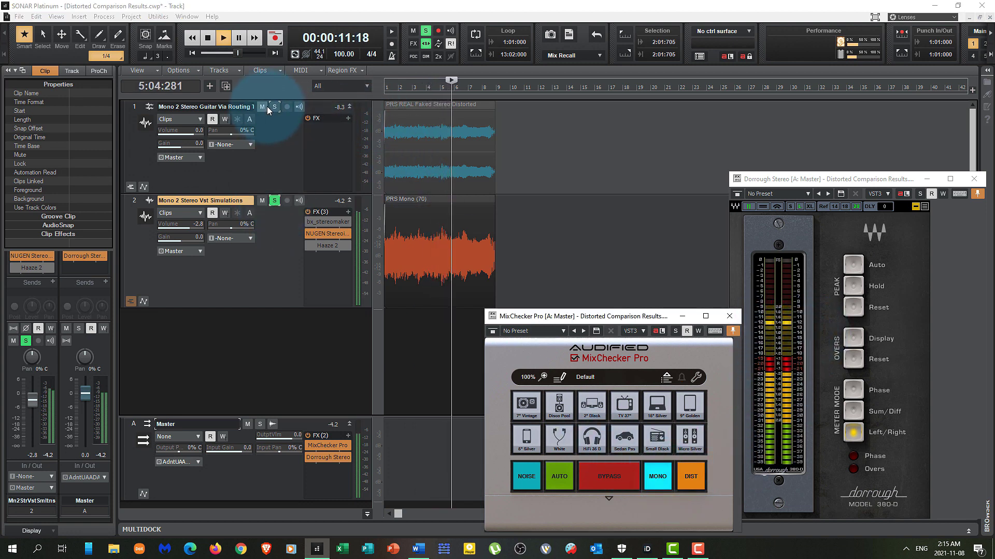
click(277, 202)
click(277, 202)
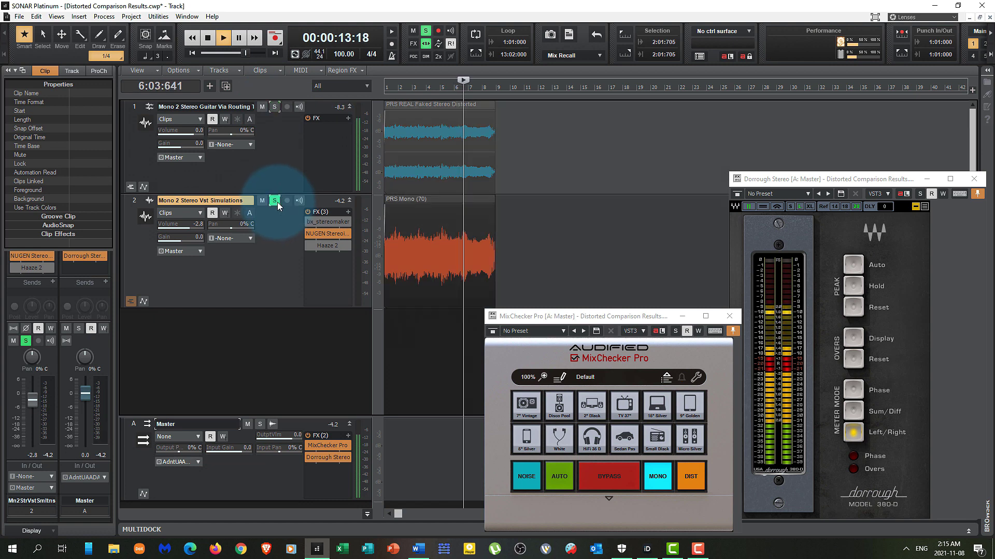
click(338, 178)
click(273, 107)
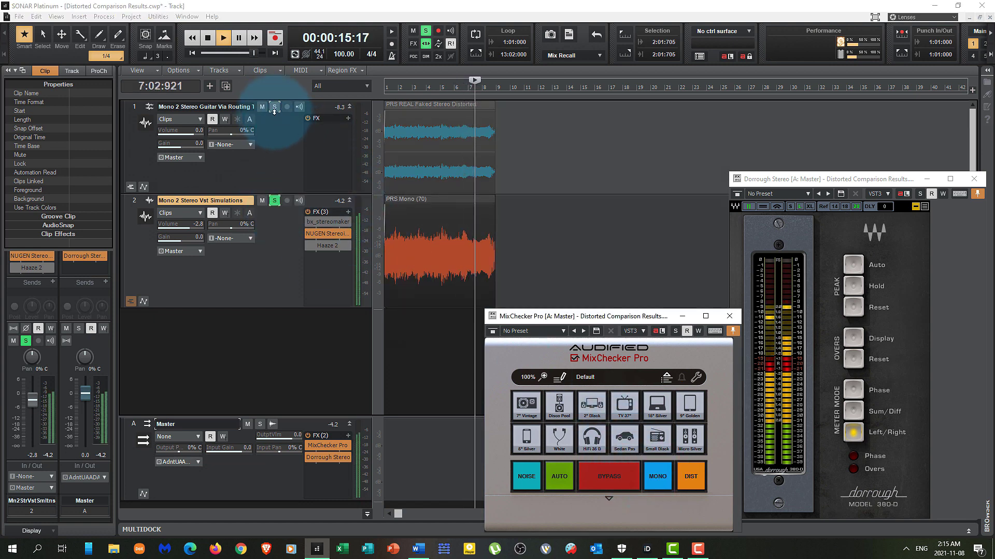
click(322, 268)
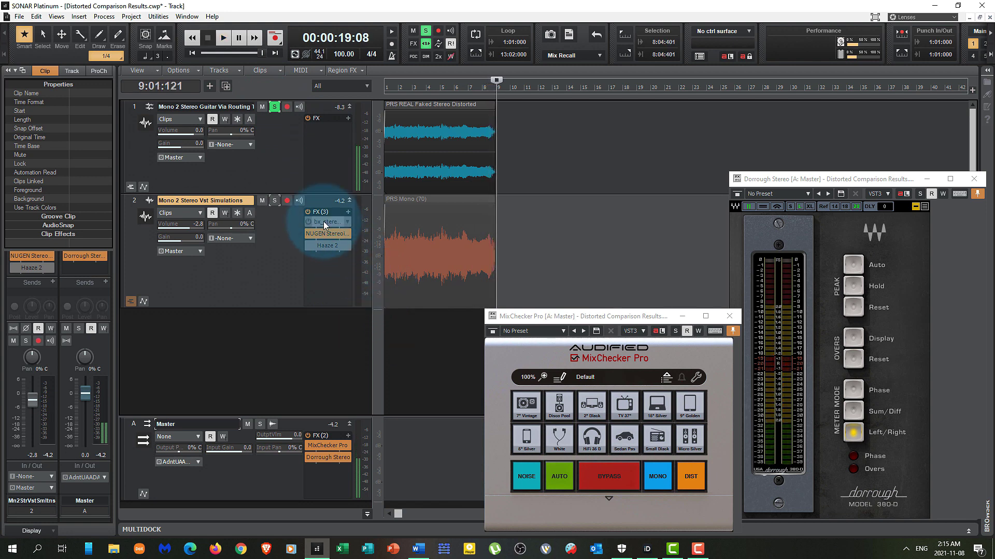
Load the 01 Tickle My Beats preset in NUGEN Stereoizer, close the plugin, and solo only the VST simulations track
double_click(328, 233)
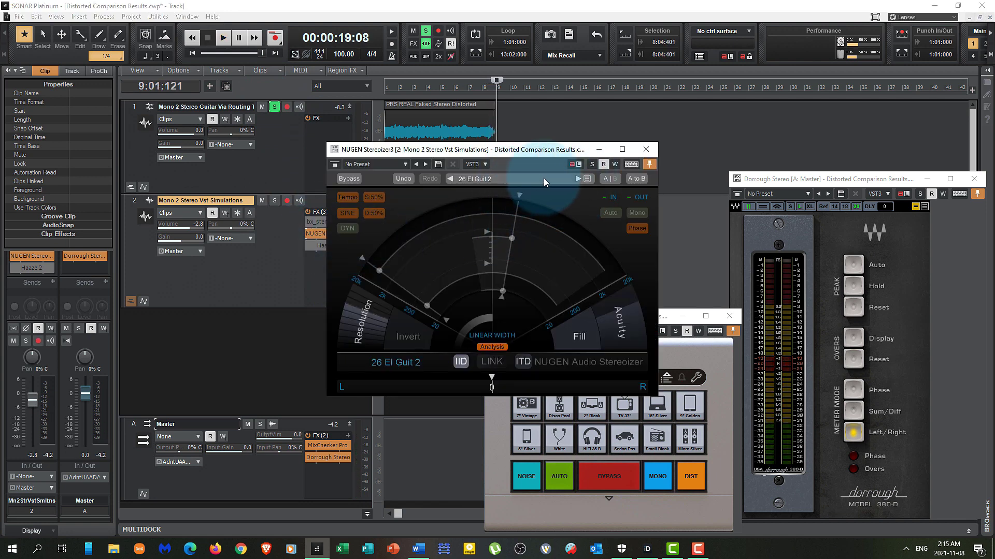
click(585, 179)
click(458, 210)
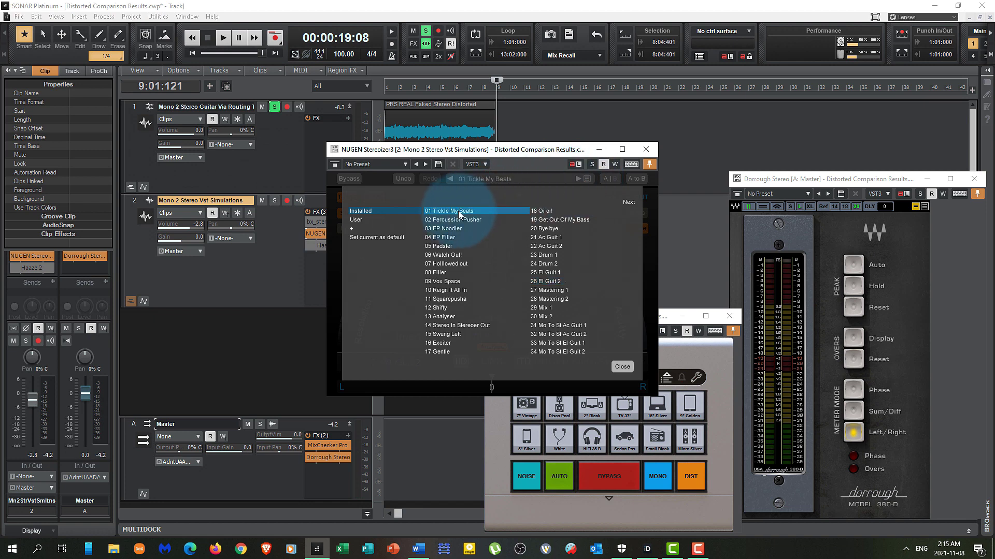
click(623, 367)
click(646, 149)
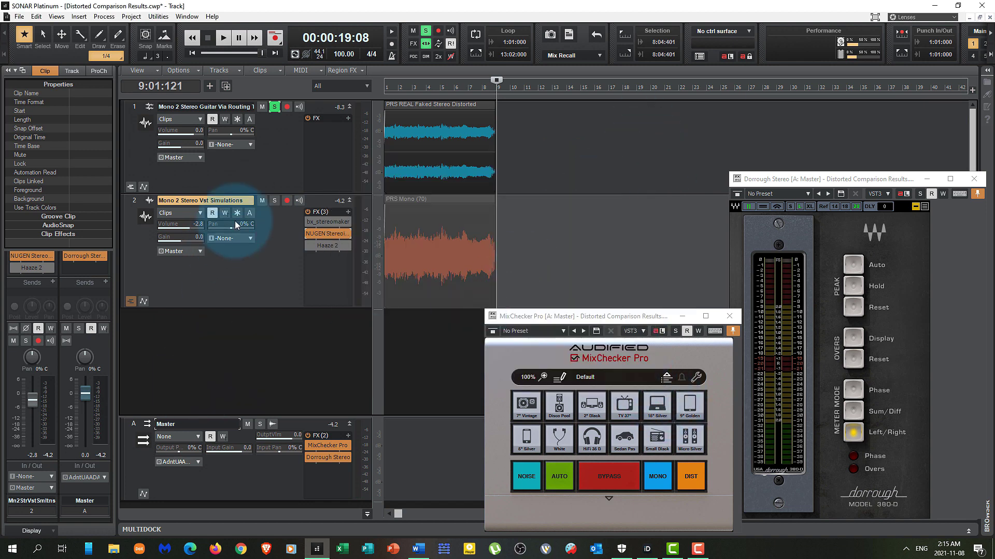
ctrl+click(274, 201)
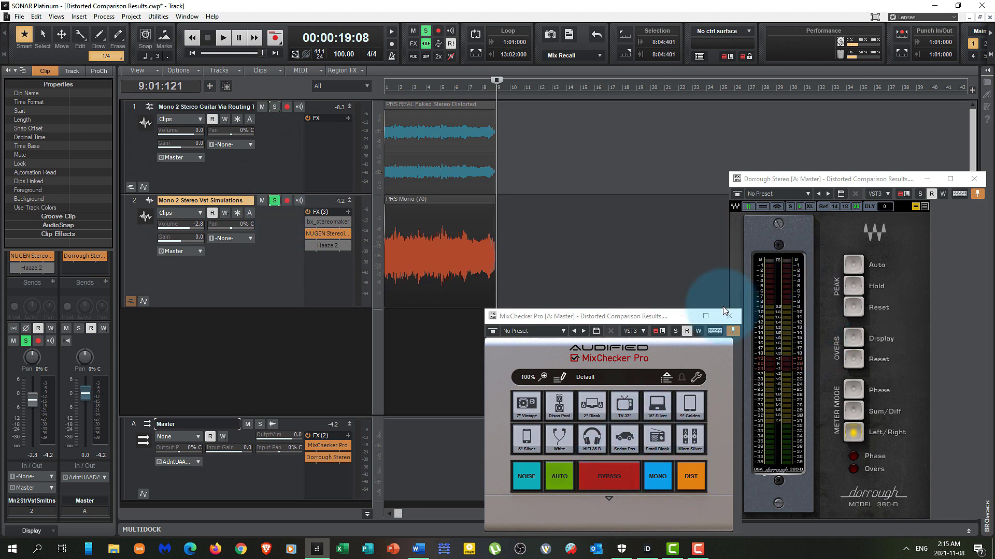
Play the VST simulations track from the start in stereo, alternating the exclusive solo with the routing-trick track
click(423, 365)
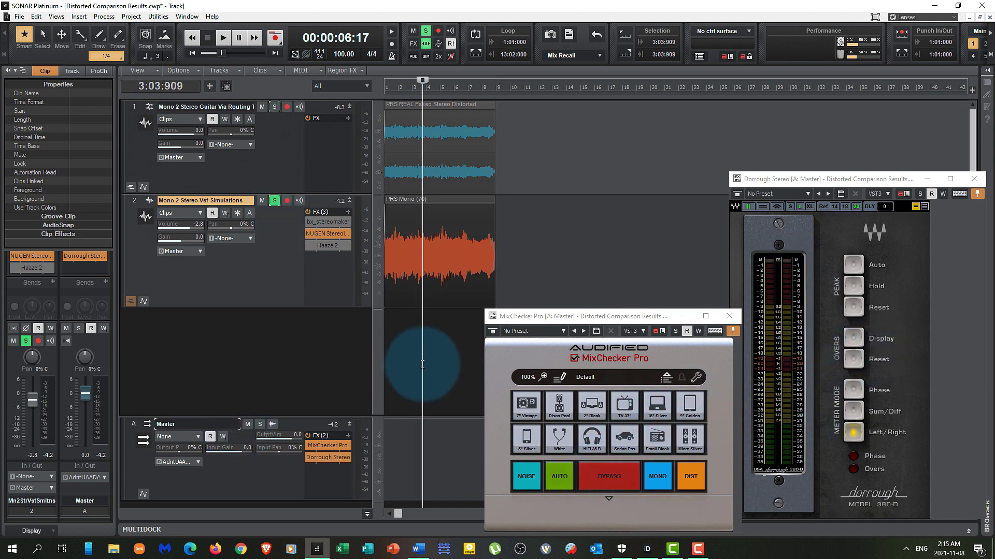
key(w)
key(space)
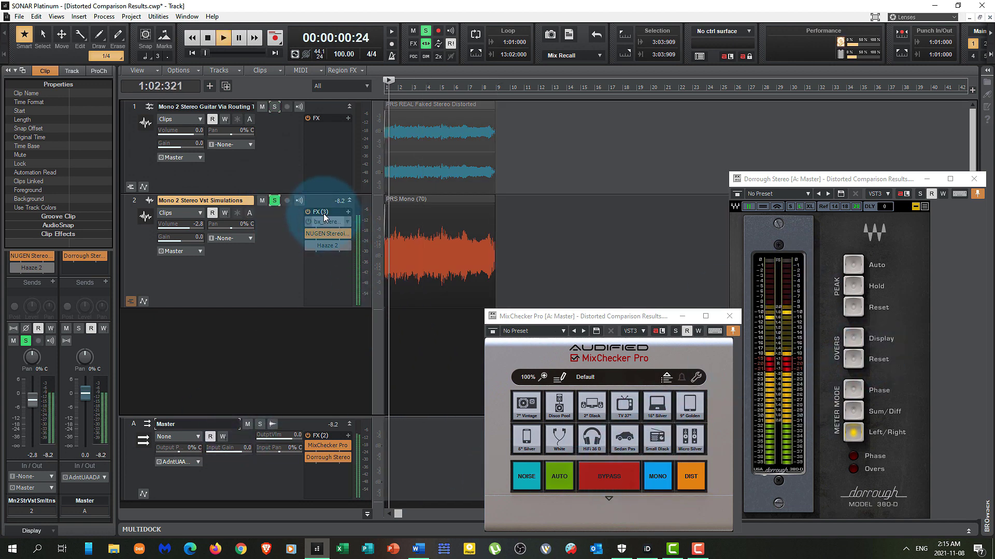
click(275, 106)
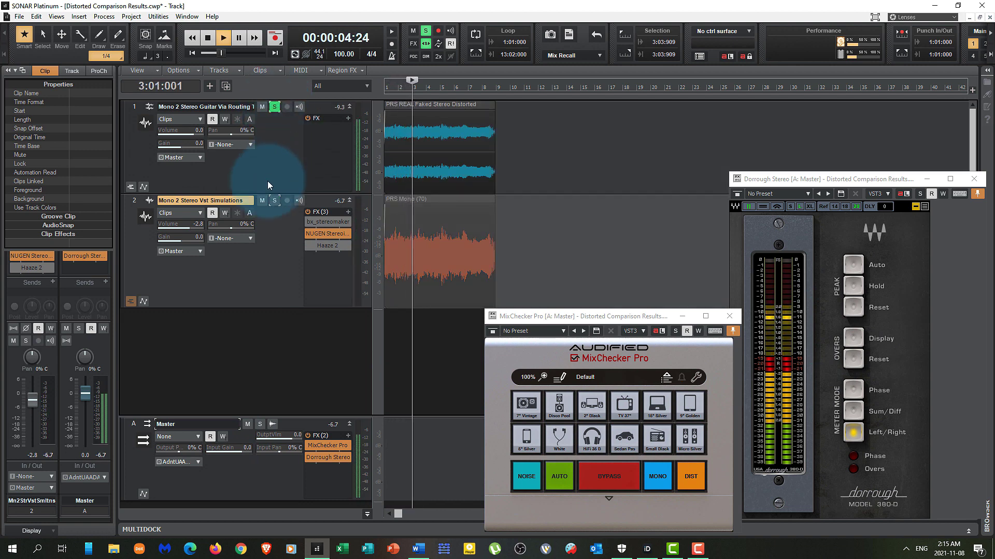
click(275, 202)
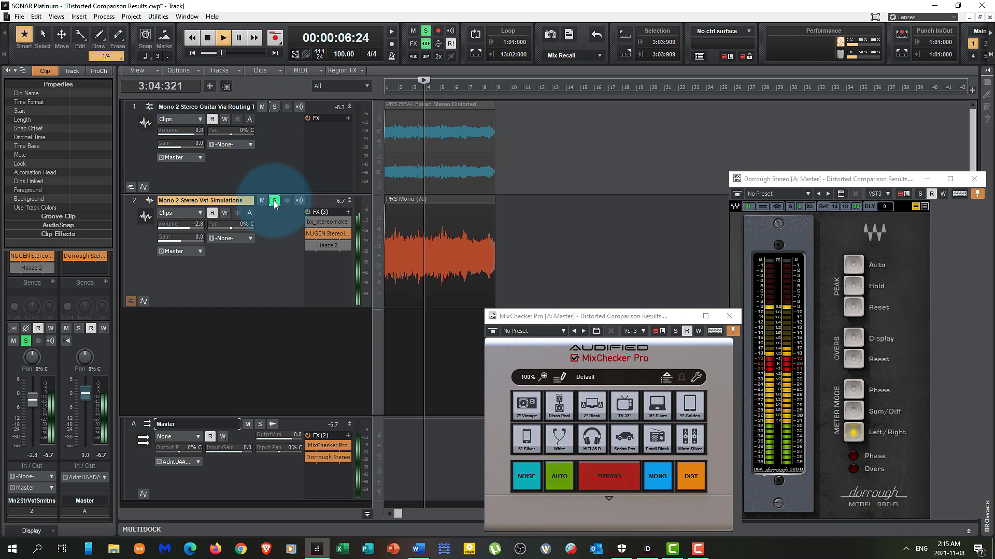
click(274, 107)
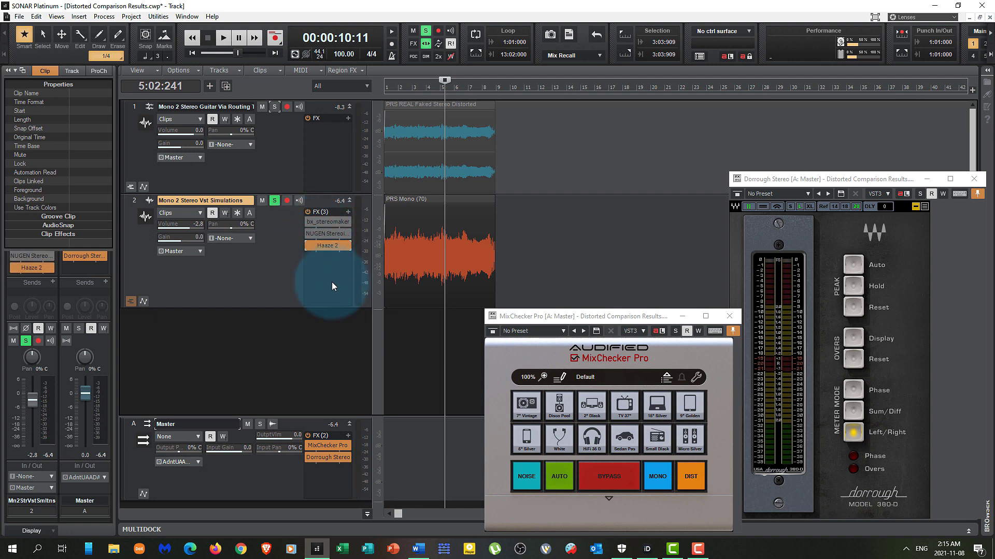
Load the Natural width preset from the Stereo Width category in Haaze 2 on the VST simulations track and close the plugin
double_click(328, 246)
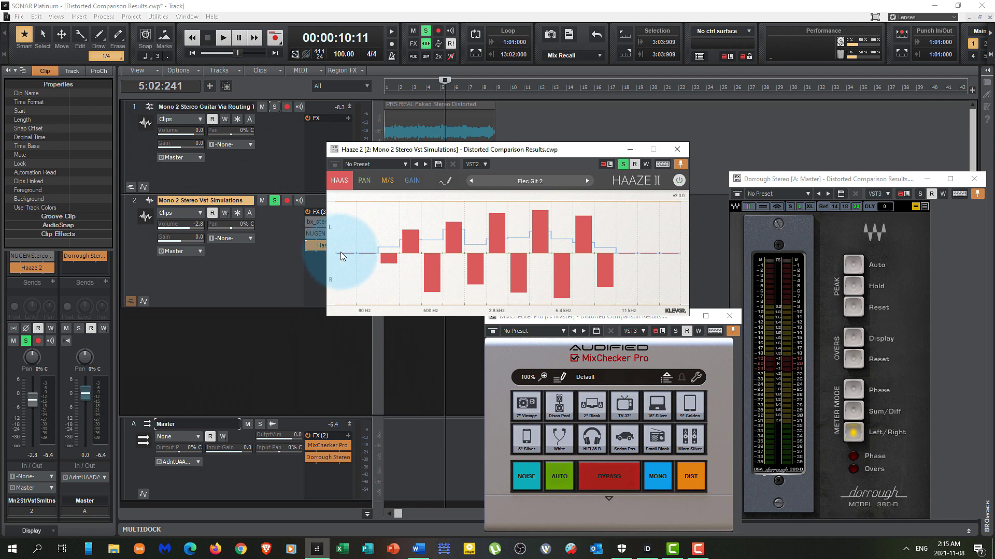
click(511, 181)
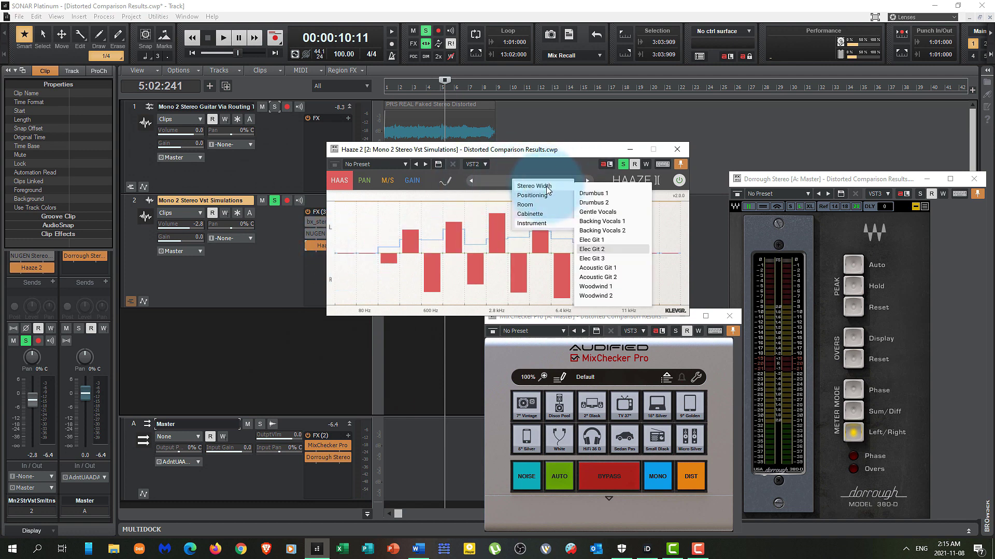
mouse_move(527, 187)
click(587, 202)
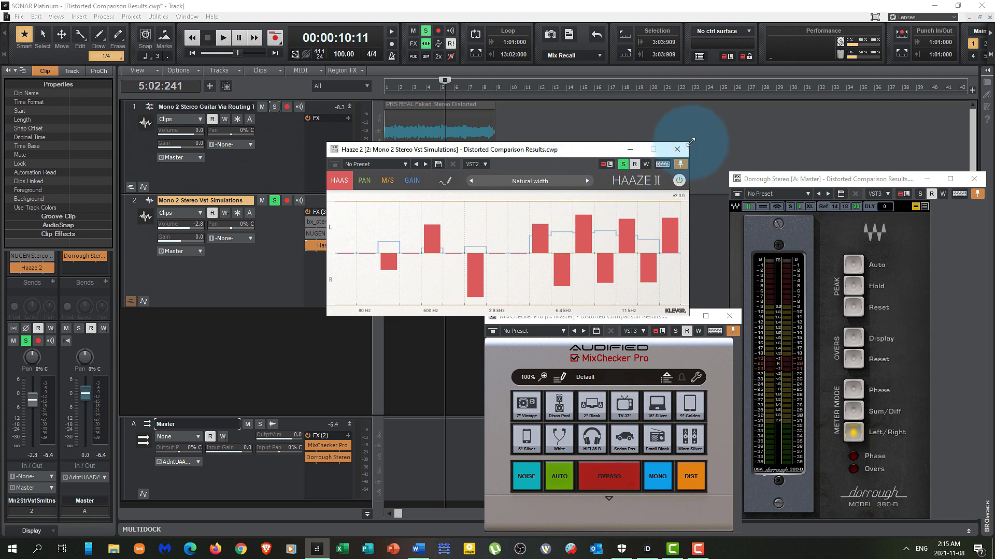
click(677, 150)
Play the VST simulations track from the start, switching mono monitoring on briefly and back to stereo
key(space)
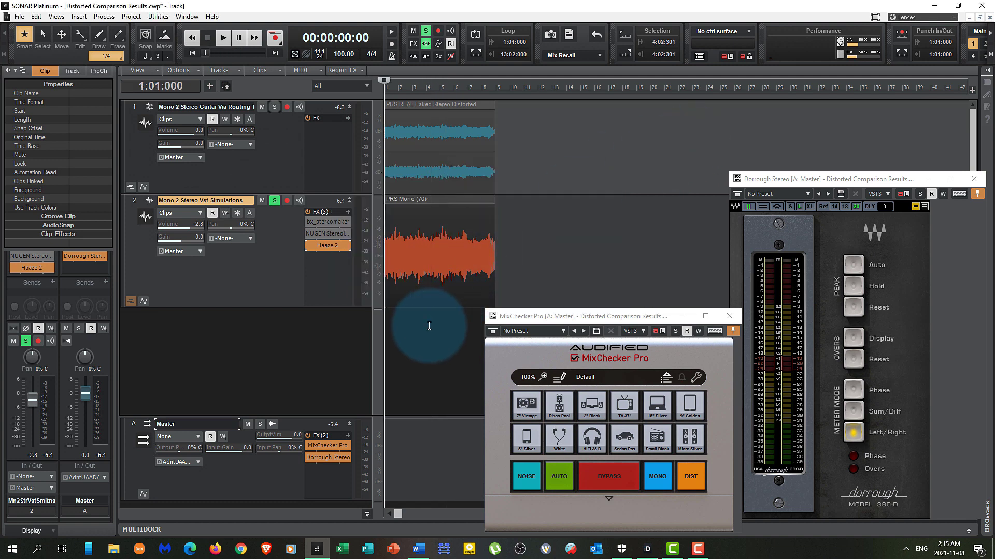
key(space)
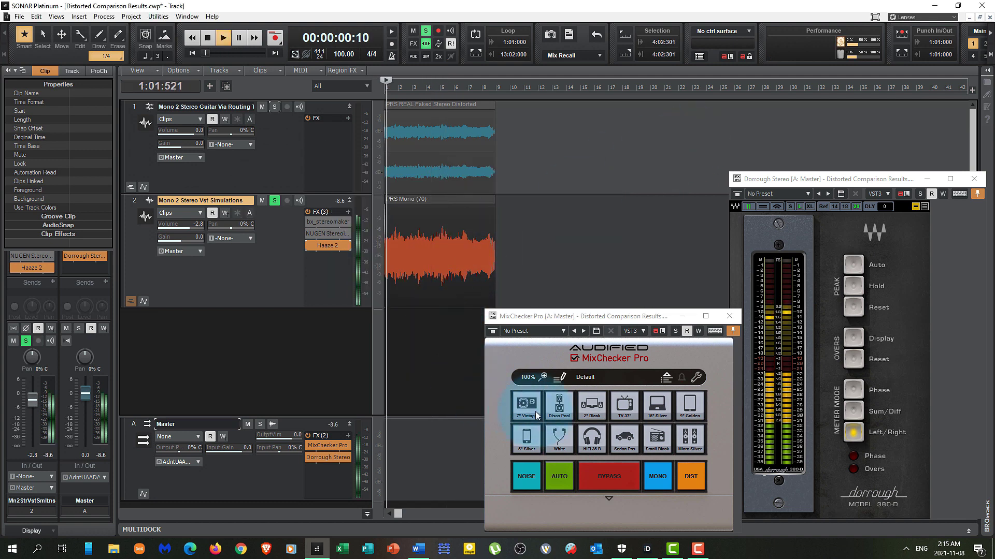
click(657, 477)
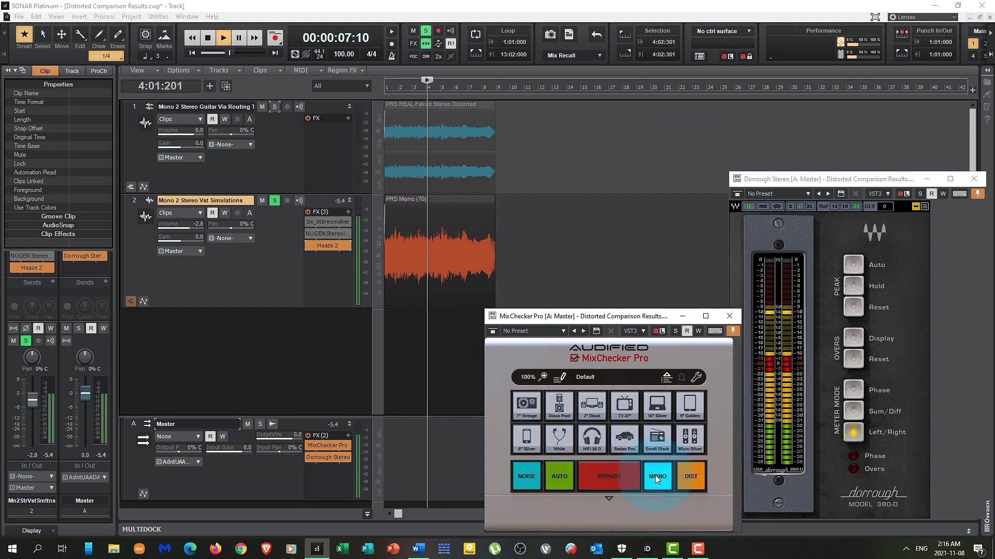
click(656, 478)
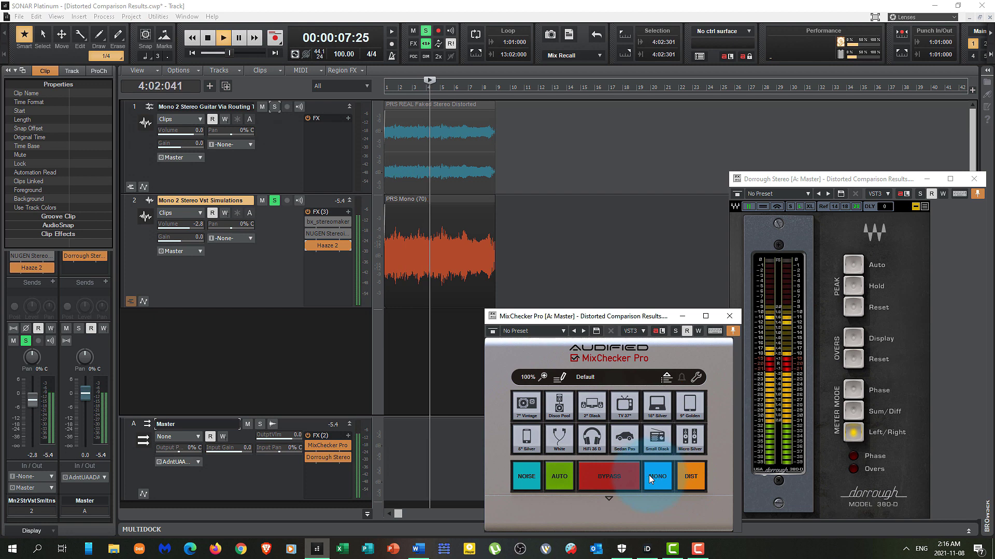
Compare the Natural width sound with the routing trick by alternating the exclusive solo, ending on the routing-trick track
ctrl+click(275, 107)
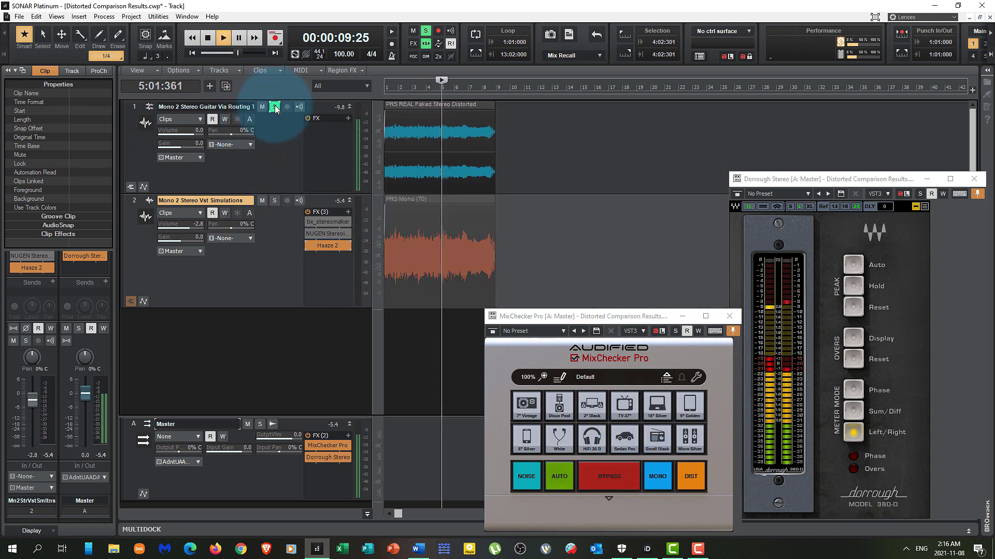
ctrl+click(273, 202)
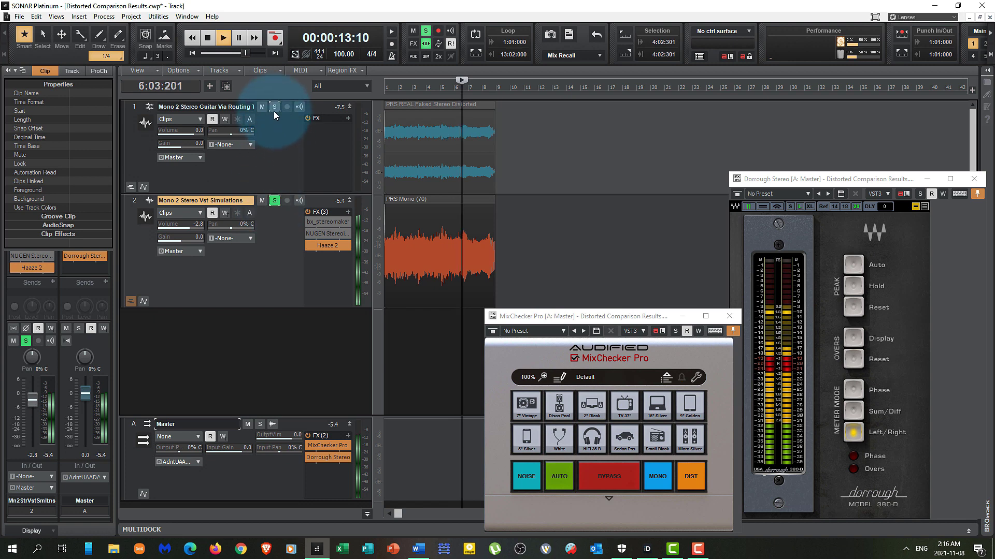
ctrl+click(274, 107)
ctrl+click(273, 201)
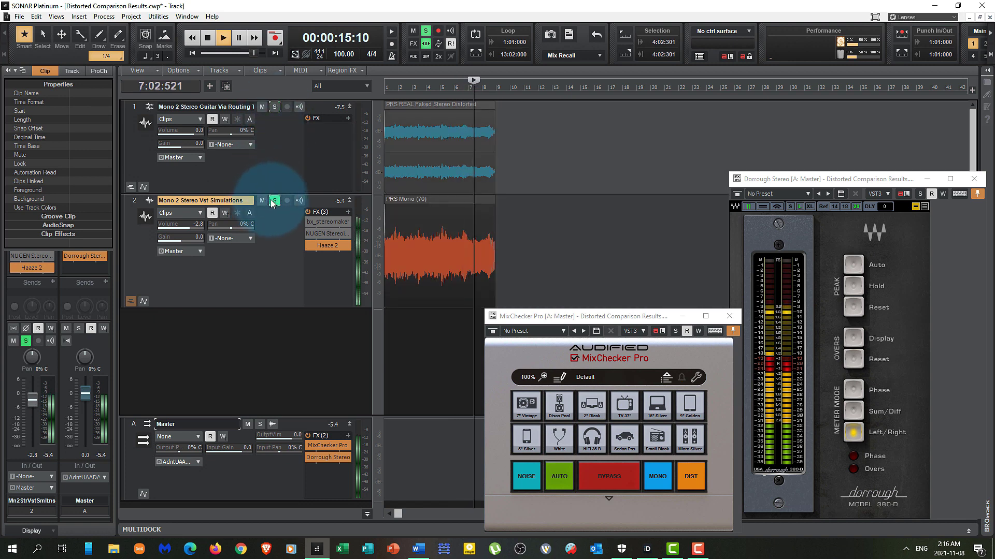
ctrl+click(272, 107)
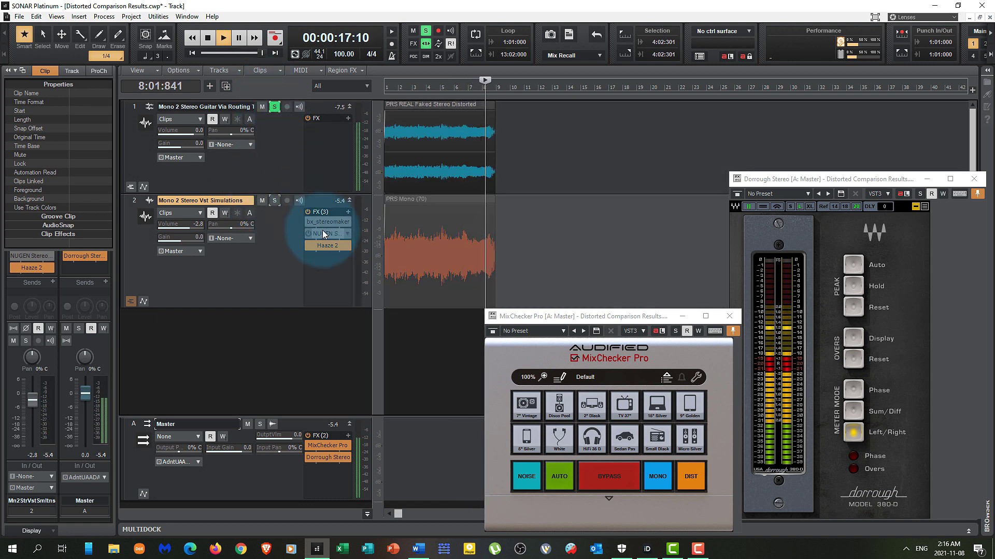
Load the Elec Git 1 preset from the Instrument category in Haaze 2 and close the plugin
double_click(329, 246)
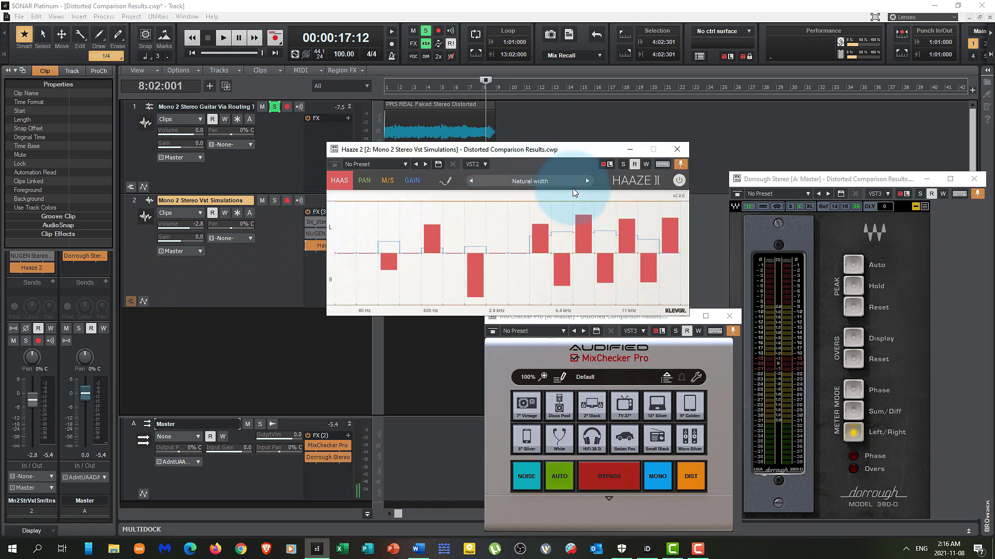
click(545, 179)
mouse_move(538, 223)
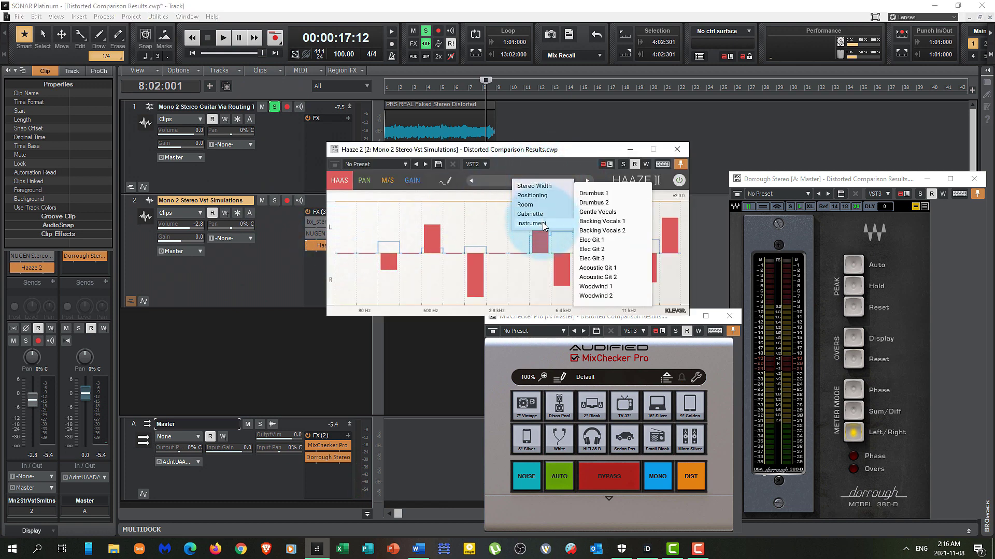
click(599, 241)
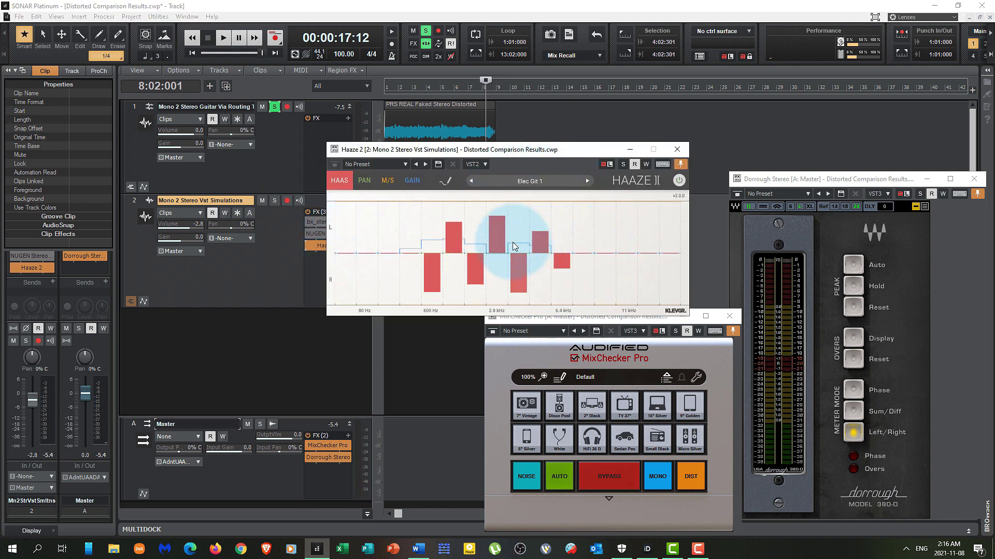
click(677, 149)
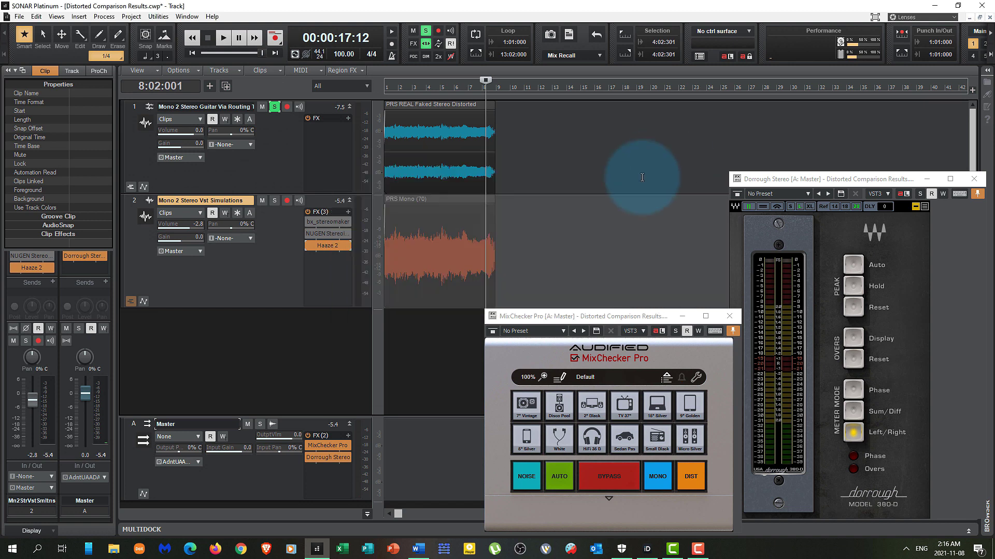
Solo the VST simulations track and play it from the start, checking it briefly in mono before returning to stereo
click(275, 200)
key(w)
key(space)
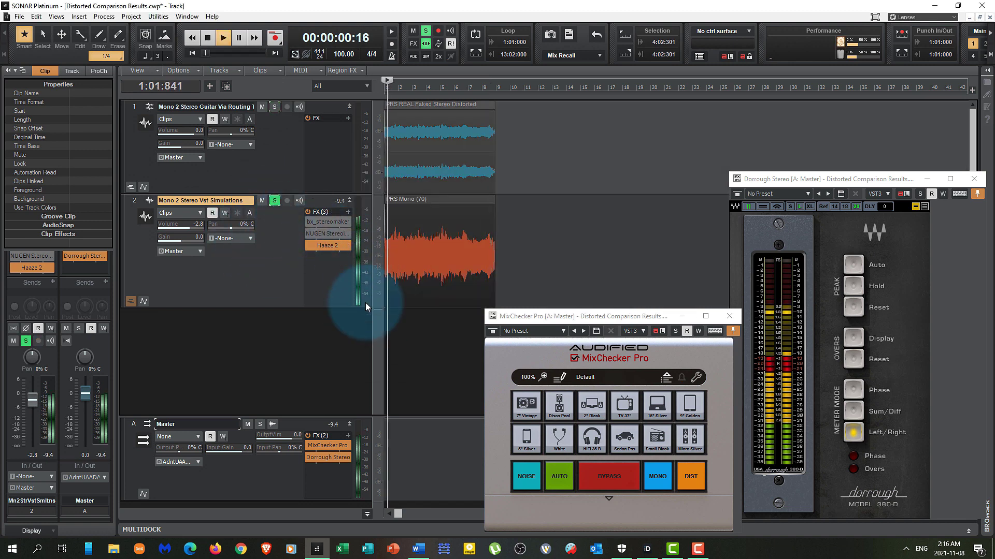
click(662, 483)
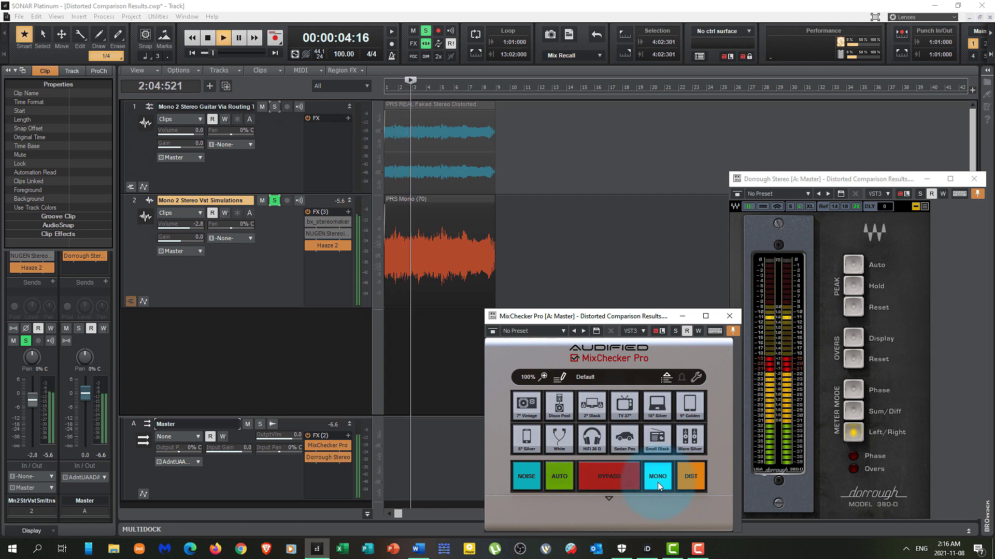
click(655, 482)
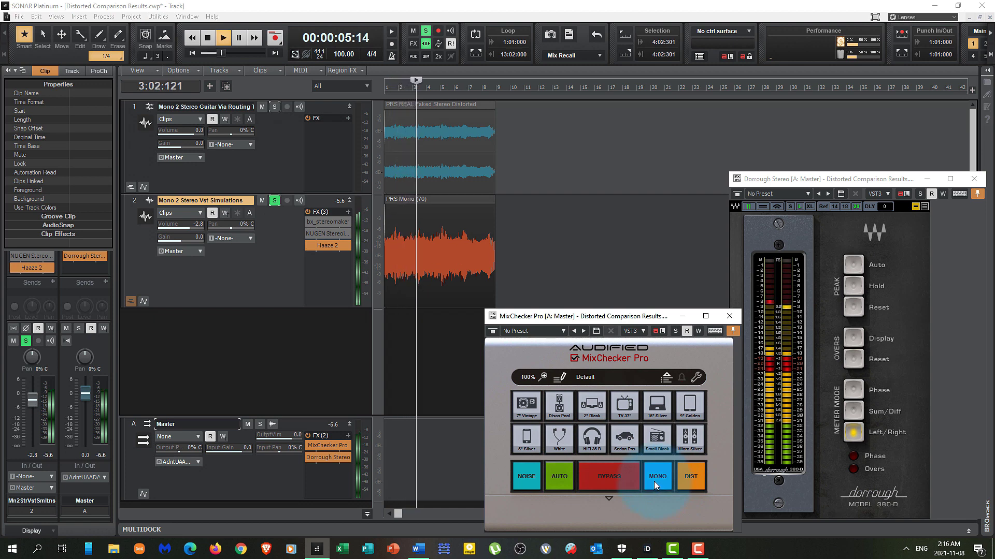
Compare the Elec Git 1 sound with the routing trick in stereo by alternating the exclusive solo, ending on the VST simulations track
ctrl+click(270, 107)
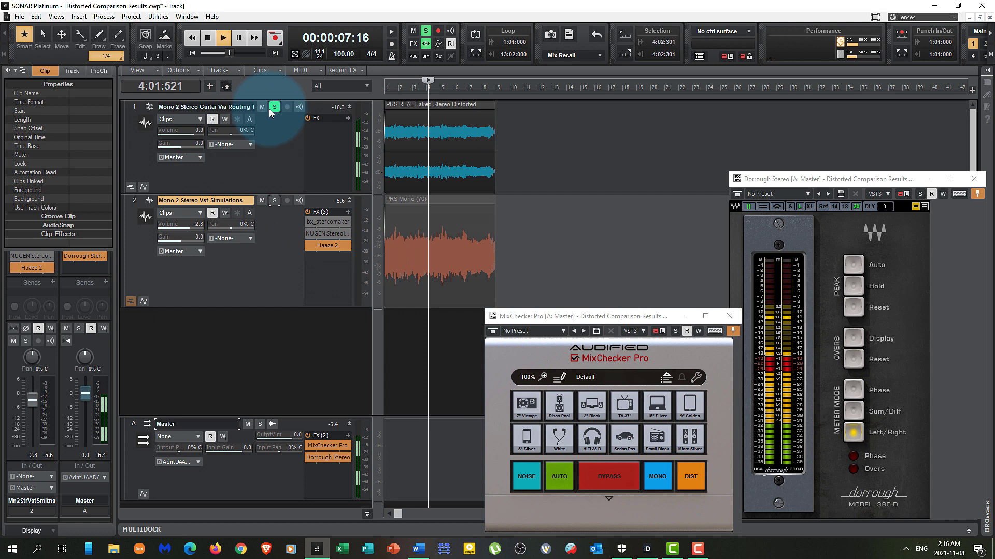
ctrl+click(274, 201)
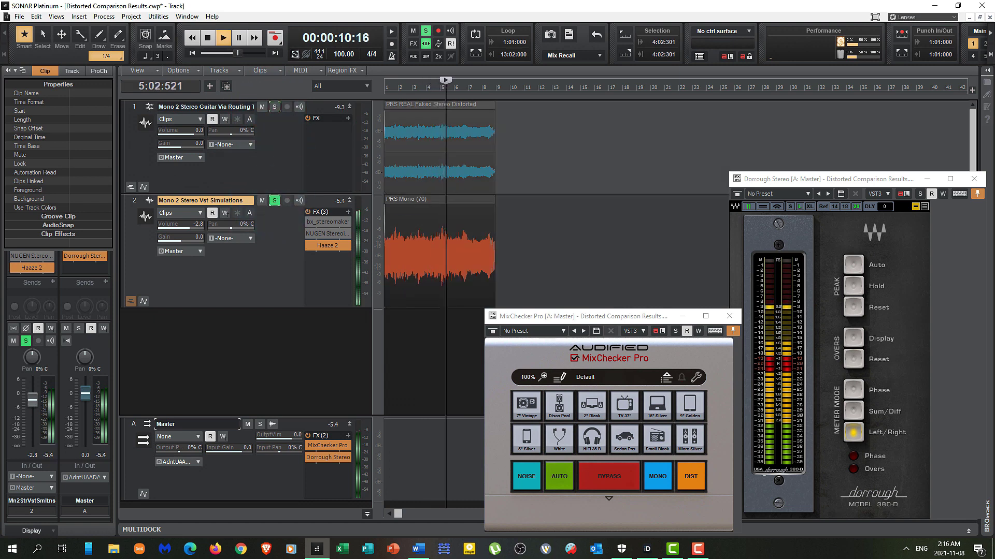
ctrl+click(274, 107)
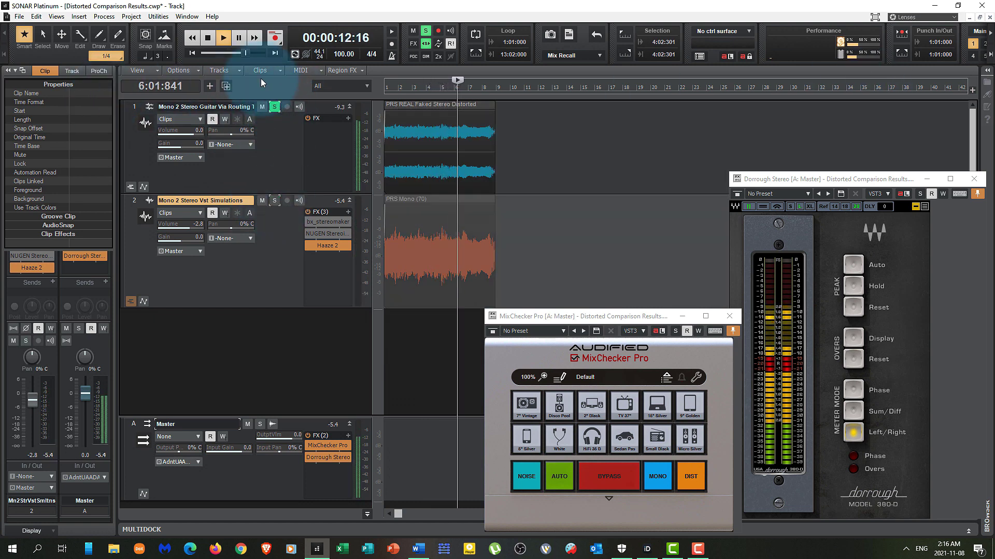
ctrl+click(274, 201)
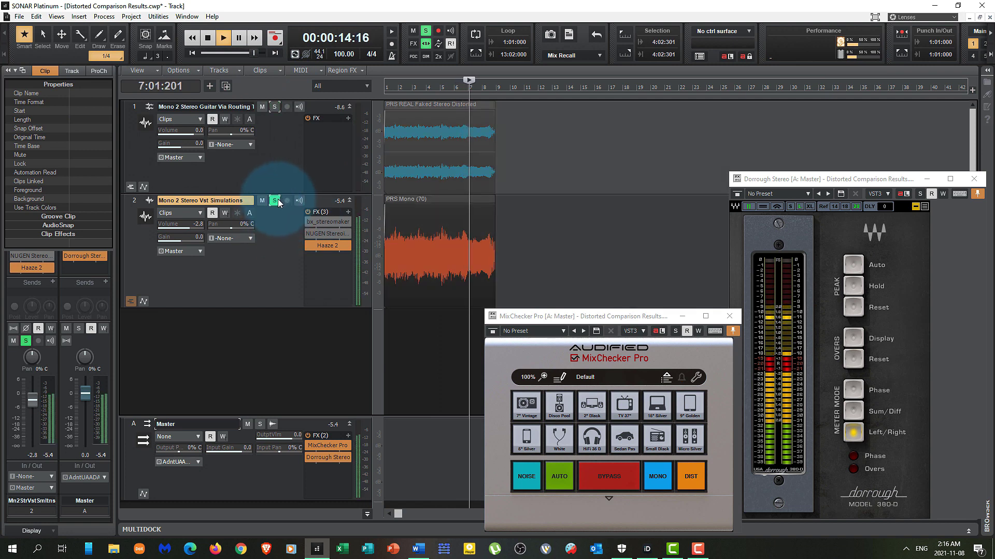
Inspect Haaze 2 and close it, replay the VST simulations track from the start, and check it in mono
double_click(323, 245)
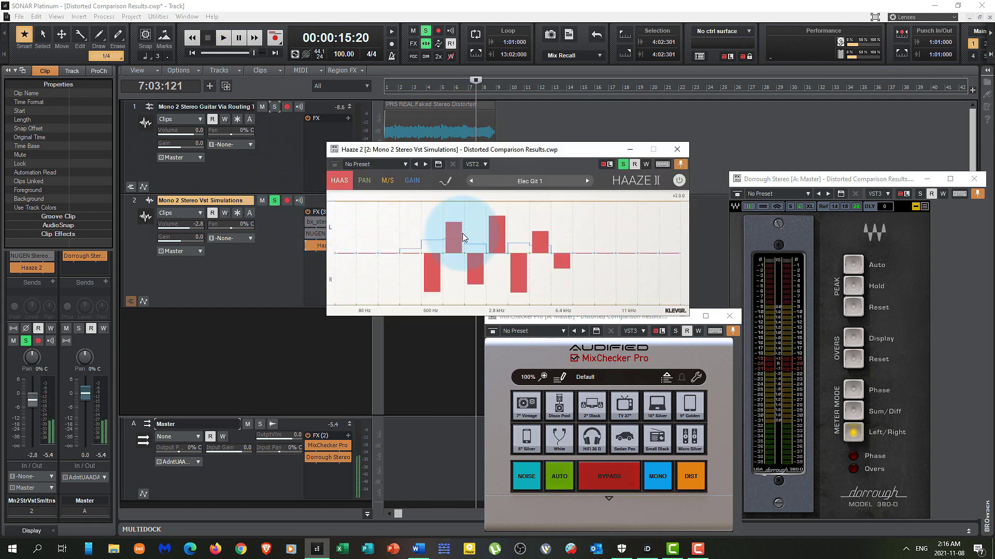
click(677, 149)
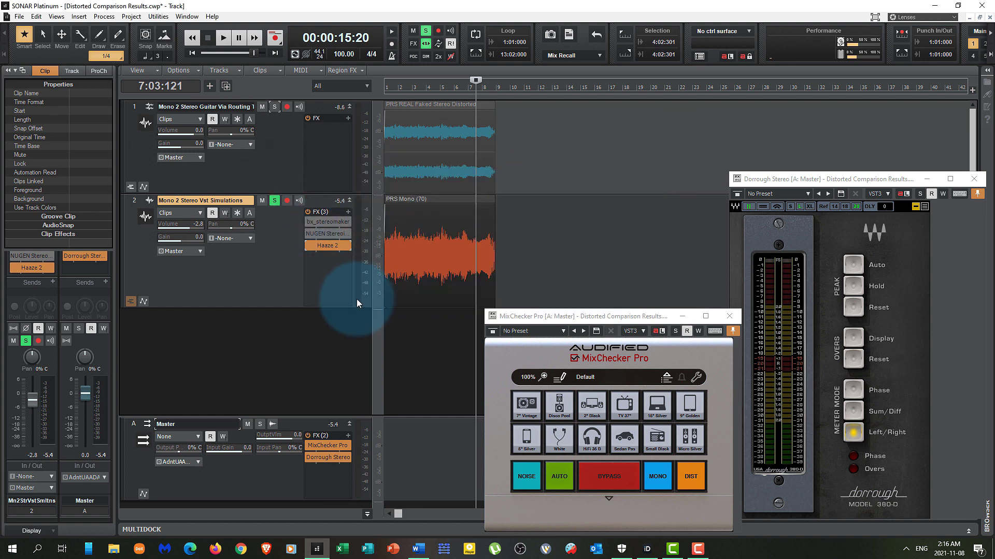
key(w)
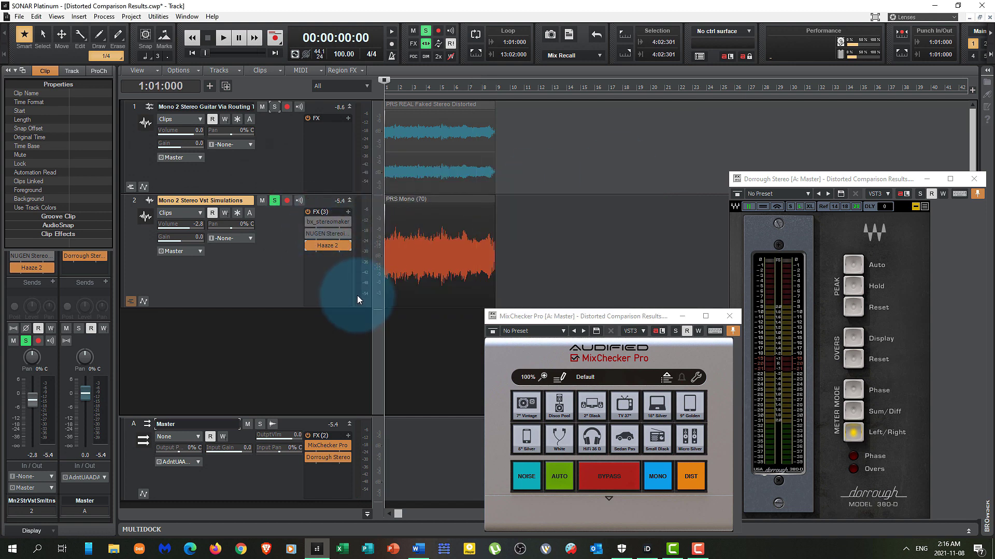
key(space)
click(662, 482)
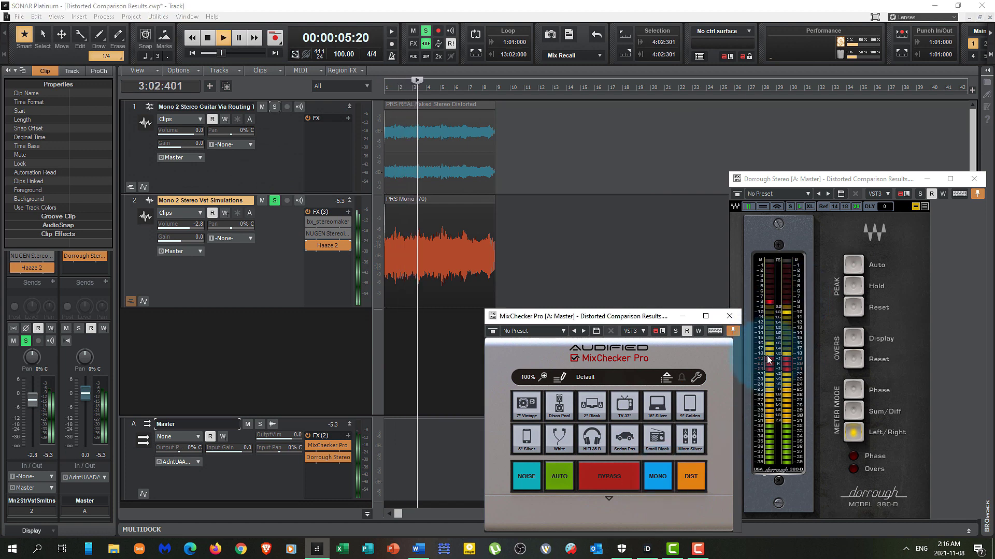
Alternate the solo between the routing-trick and VST simulations tracks during playback, ending on the VST simulations track
click(275, 107)
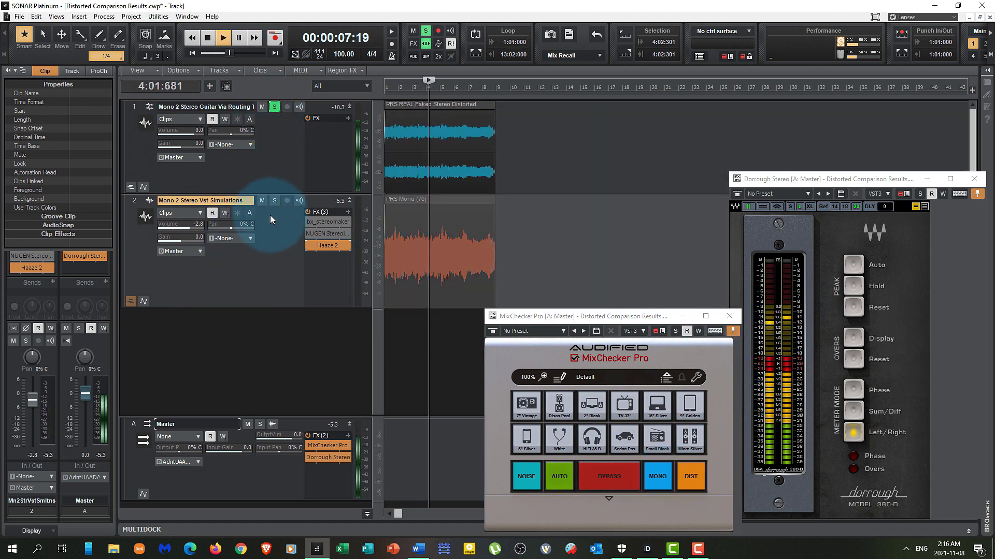
click(273, 202)
click(274, 201)
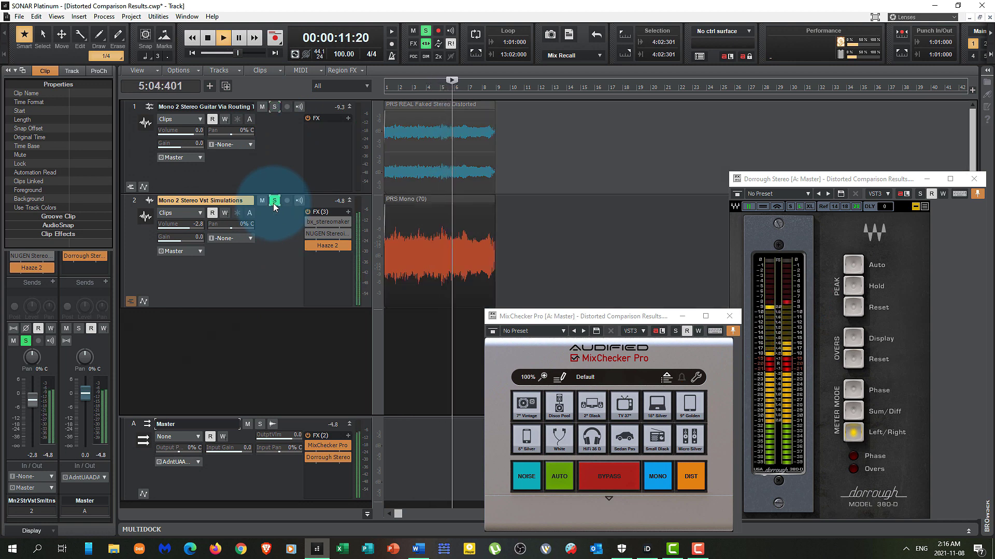
click(274, 107)
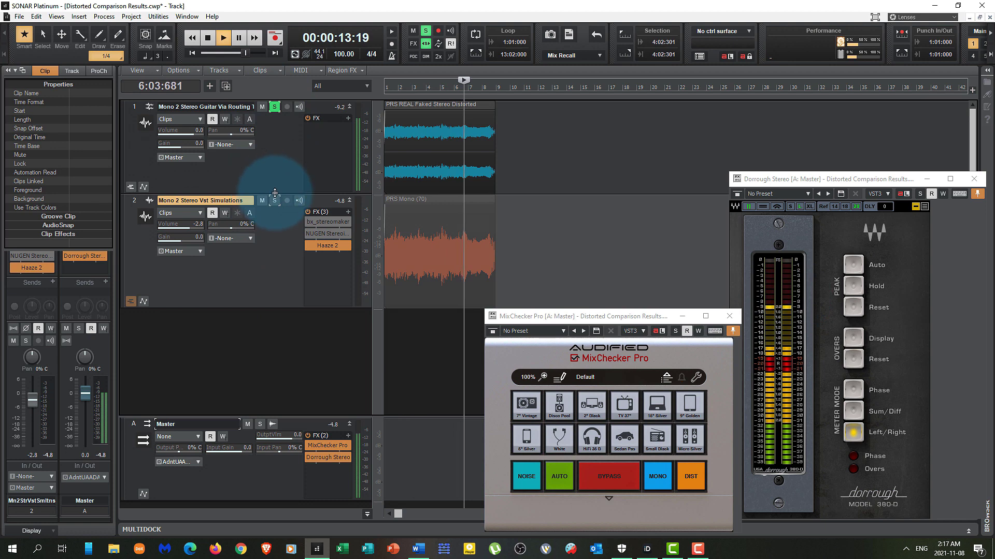
click(275, 201)
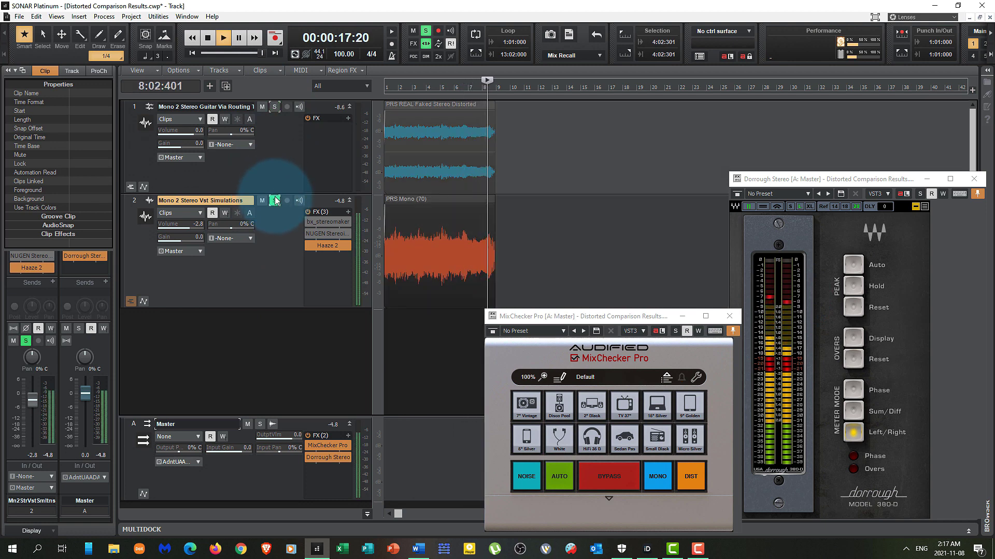
Place the playhead in measure 4, solo only the routing-trick track, and play a short passage
click(434, 337)
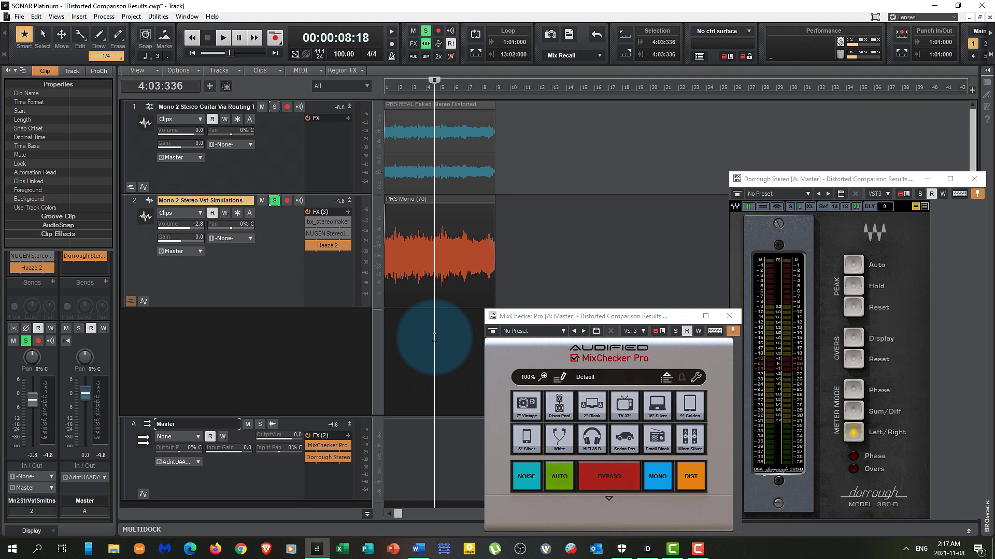
click(274, 200)
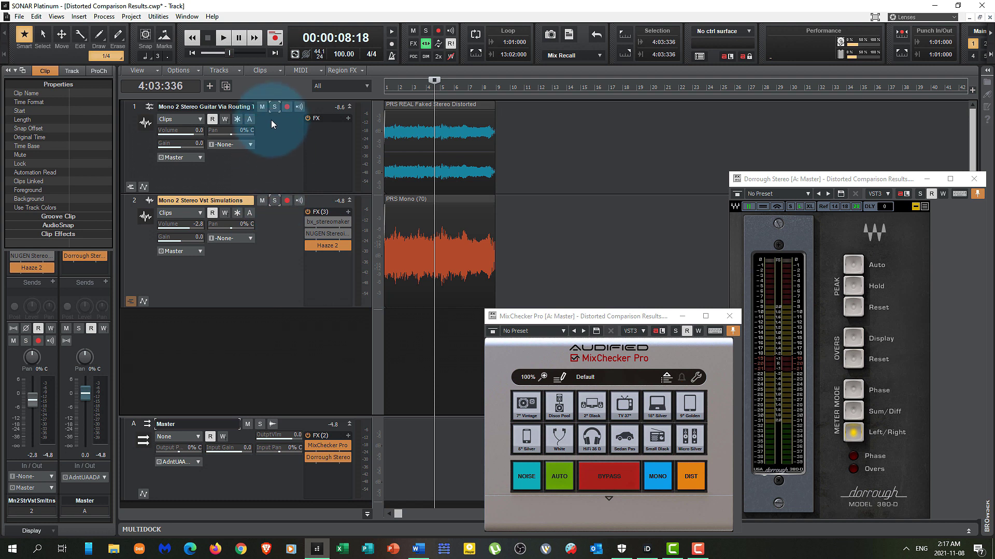
click(274, 107)
key(space)
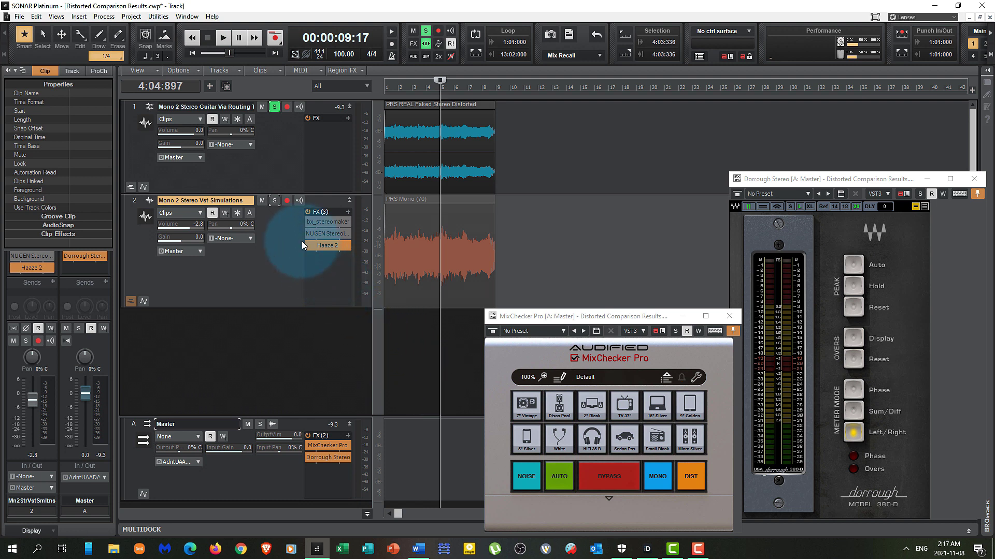
Enable bx_stereomaker in place of Haaze 2, exclusively solo the VST simulations track, and resume playback
click(308, 222)
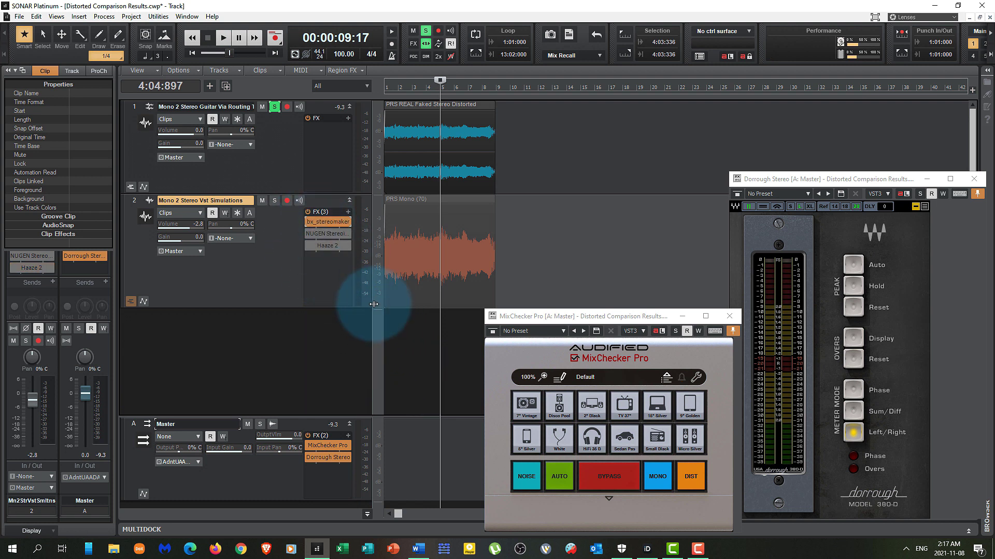
ctrl+click(273, 201)
key(space)
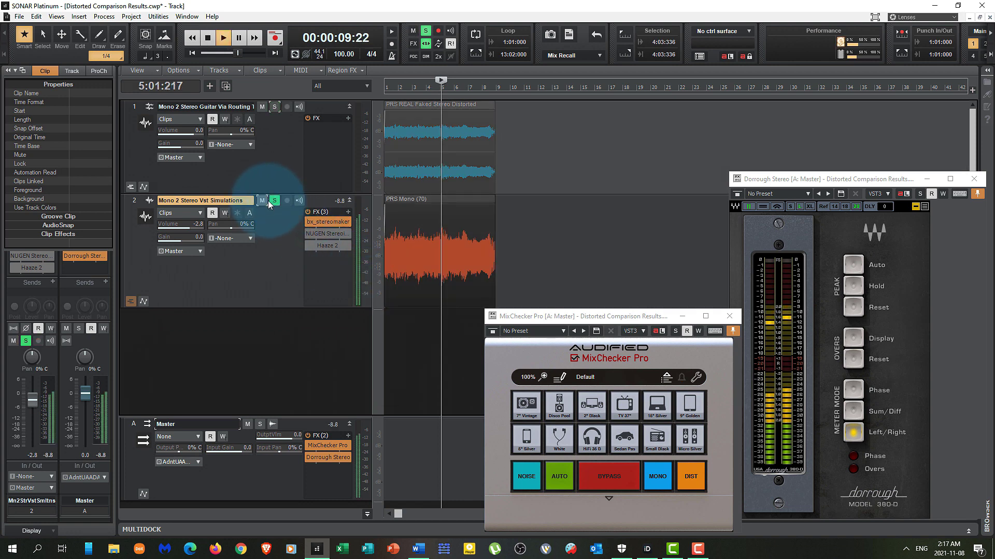
Compare bx_stereomaker with the routing trick by alternating the exclusive solo between the two tracks, ending on VST simulations
ctrl+click(274, 109)
ctrl+click(274, 200)
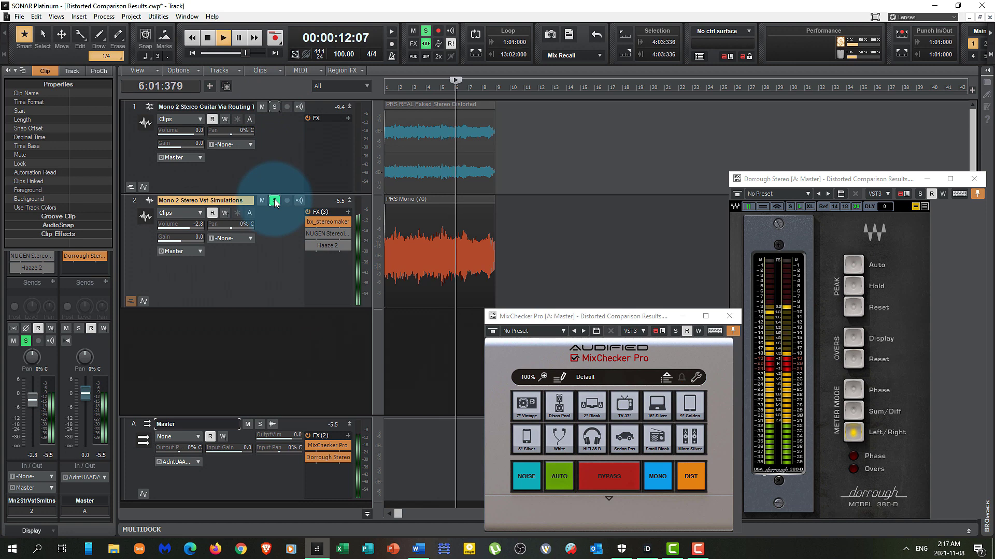
ctrl+click(275, 106)
ctrl+click(274, 200)
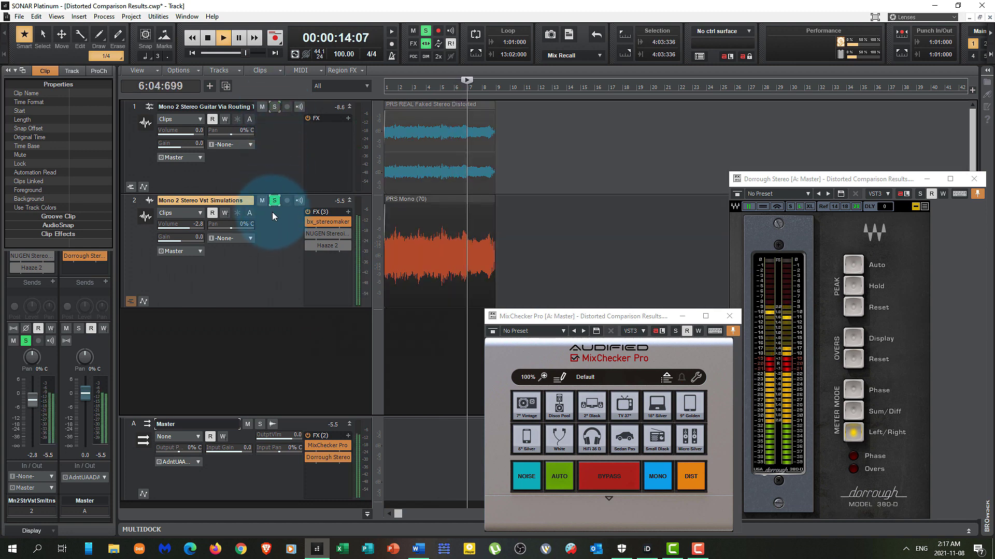